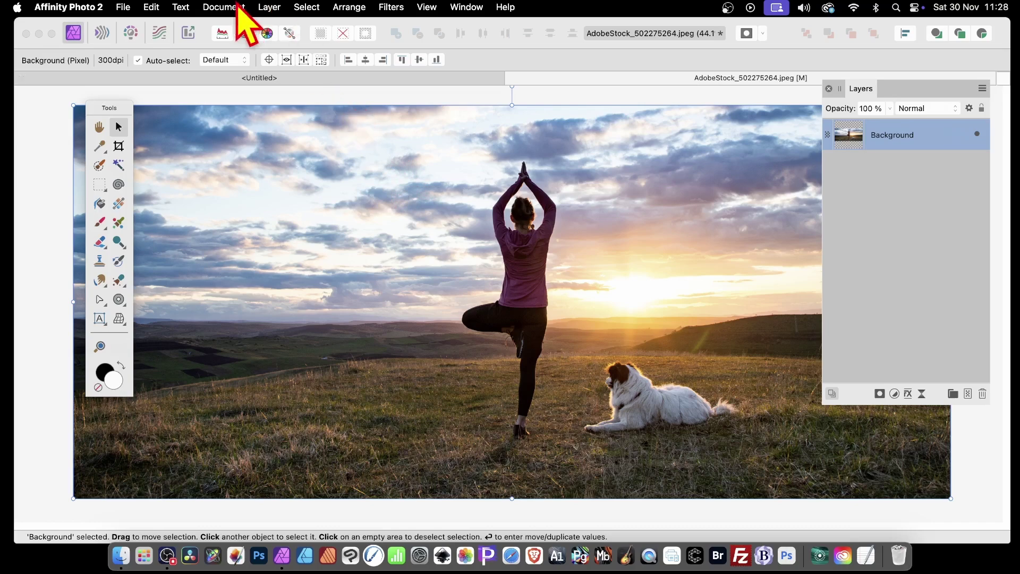
click(269, 7)
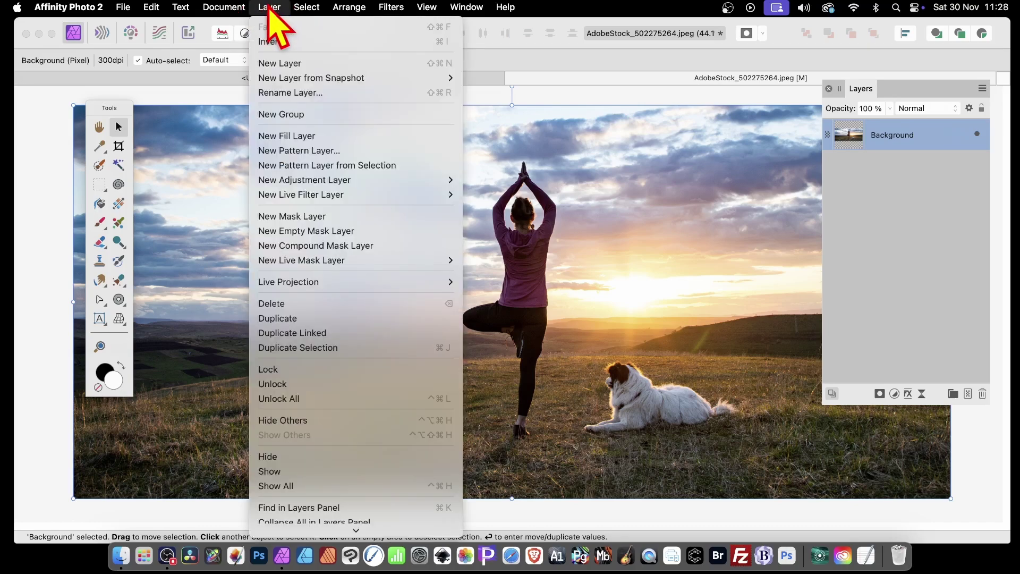
mouse_move(287, 262)
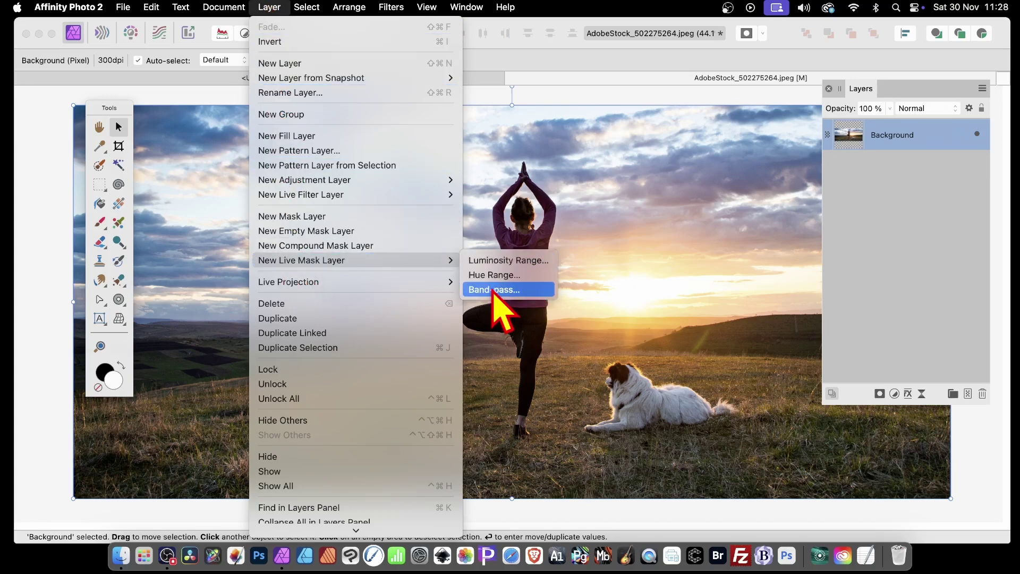
click(924, 212)
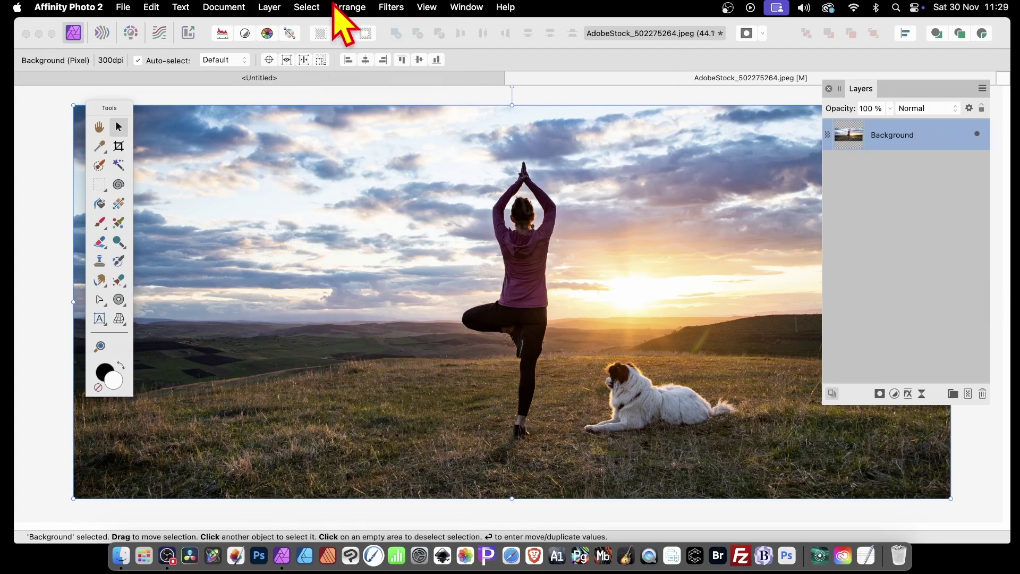
Duplicate the Background layer and add a live Band-pass mask to the upper copy
click(272, 7)
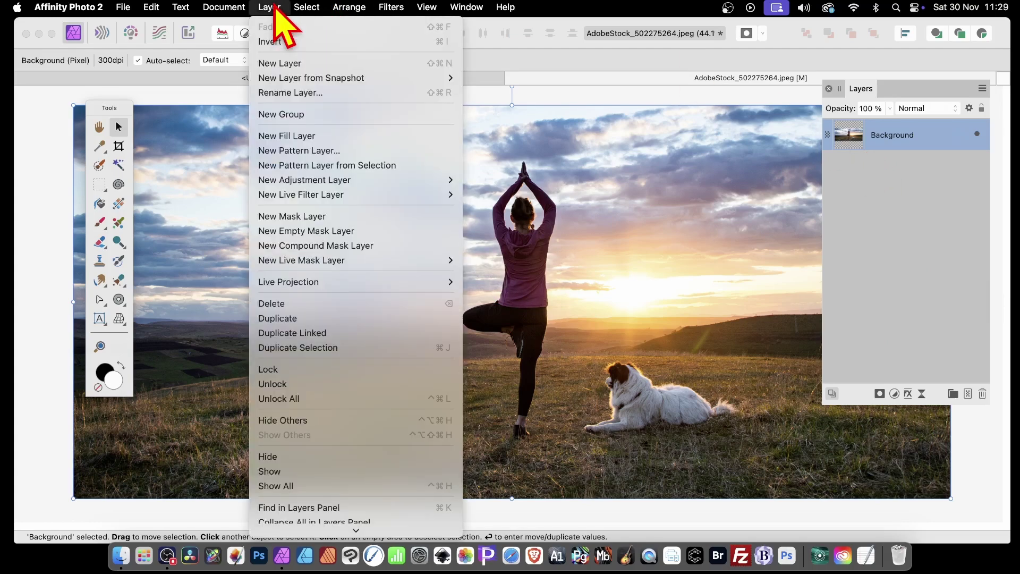
click(281, 318)
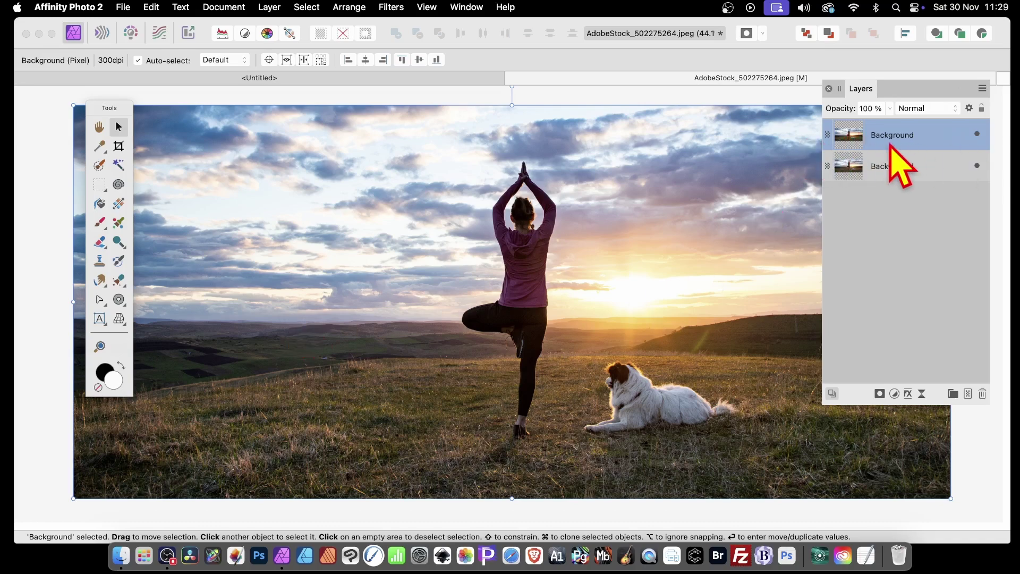
click(268, 6)
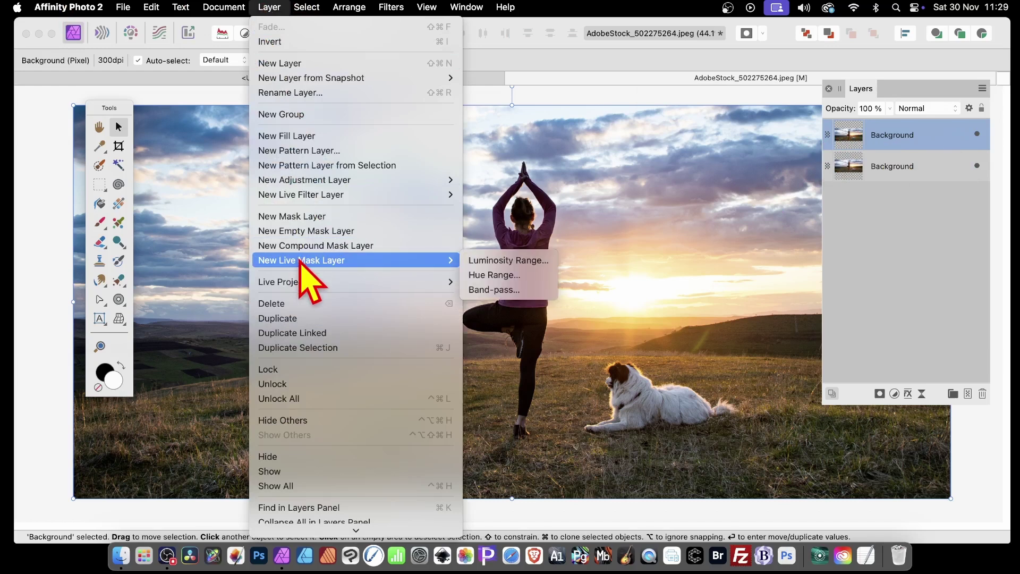
click(494, 290)
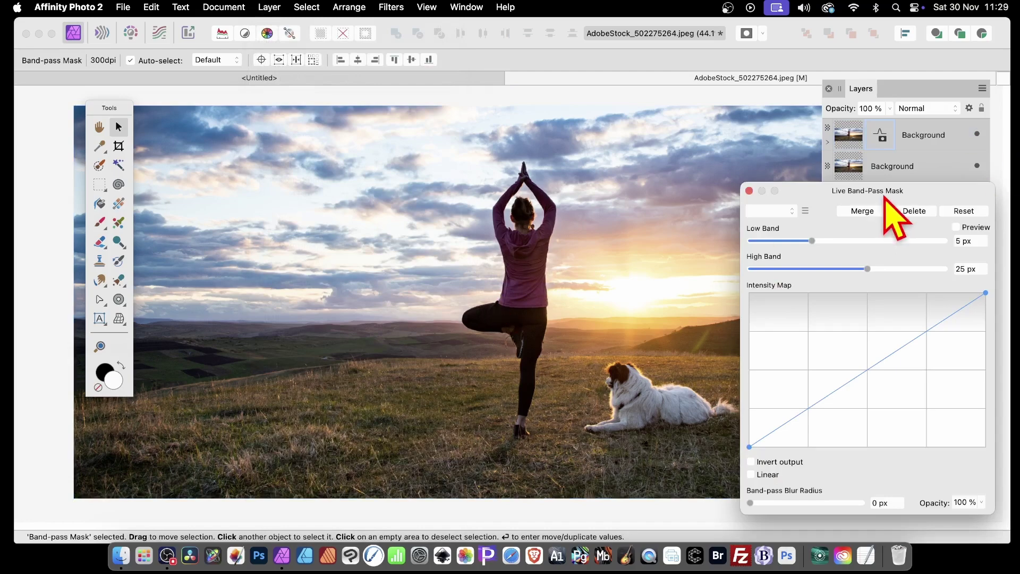
drag(884, 198, 273, 155)
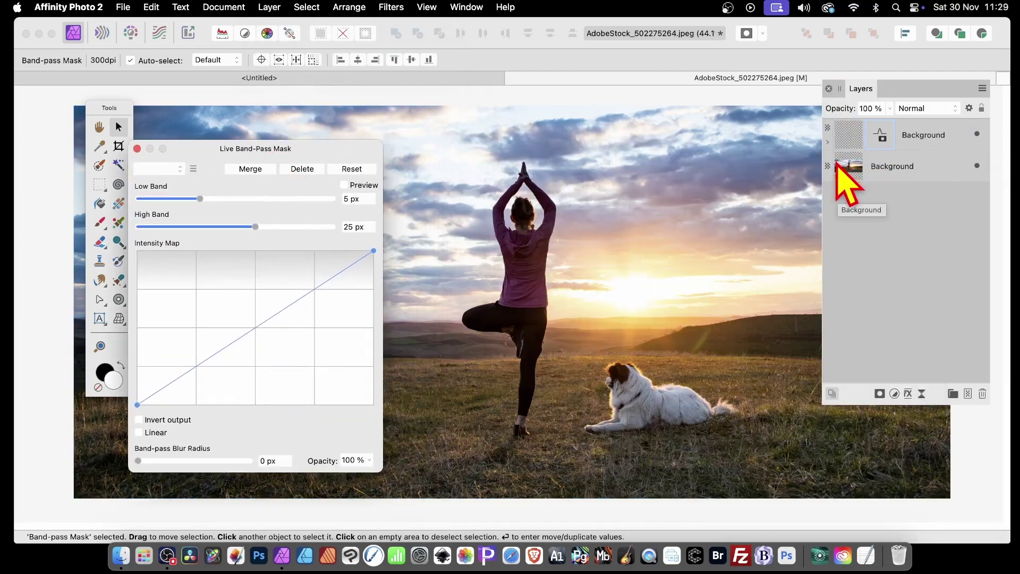
With the lower Background layer temporarily hidden, set the mask's Low Band to 21.7 px, High Band to 69.7 px, blur radius to 0.5 px, and slightly lower the intensity curve's midpoint
click(977, 166)
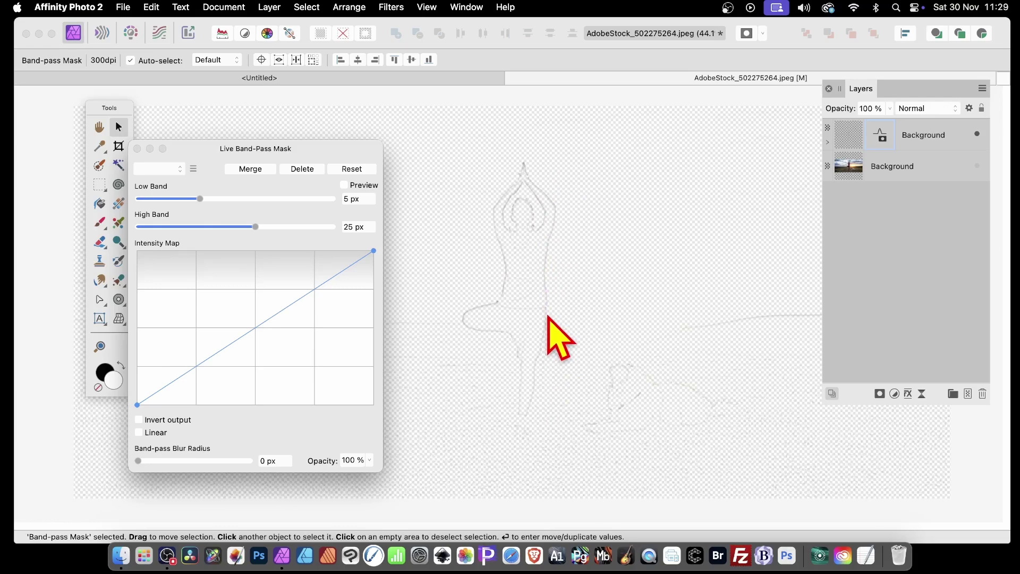
drag(200, 199, 319, 227)
drag(271, 314, 257, 332)
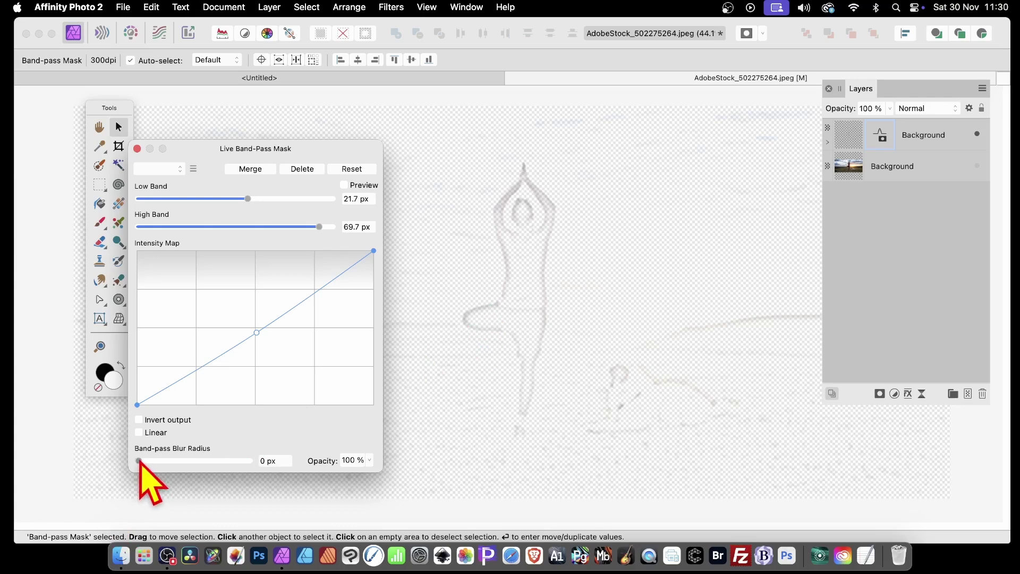
mouse_move(139, 460)
mouse_down()
mouse_move(182, 461)
mouse_move(151, 460)
mouse_up()
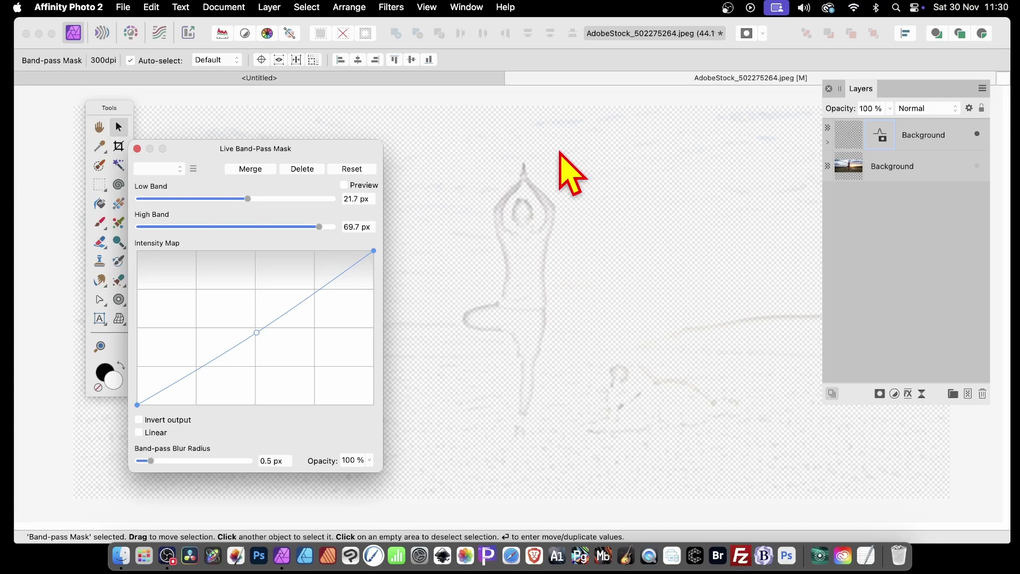
click(137, 148)
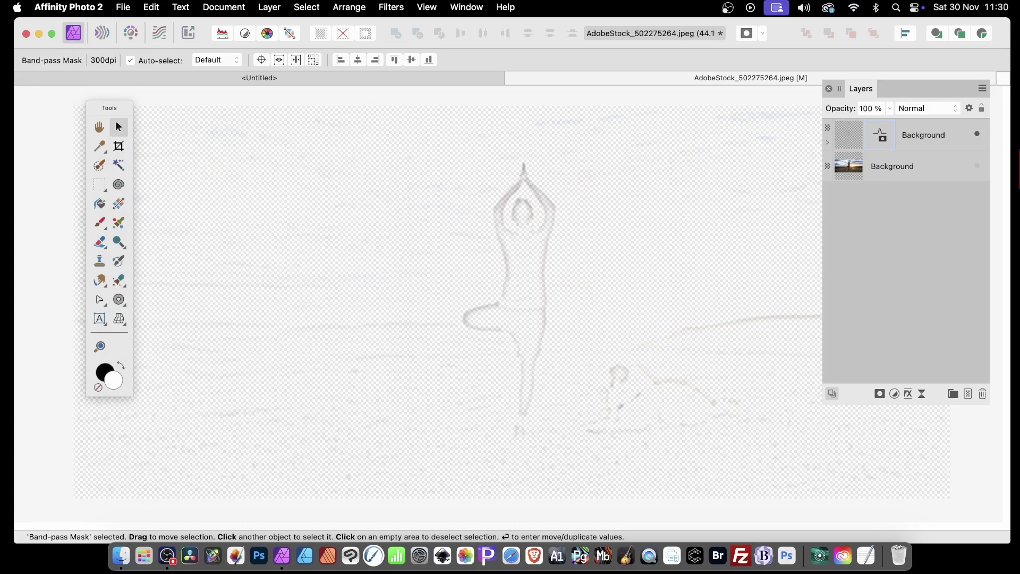
click(980, 166)
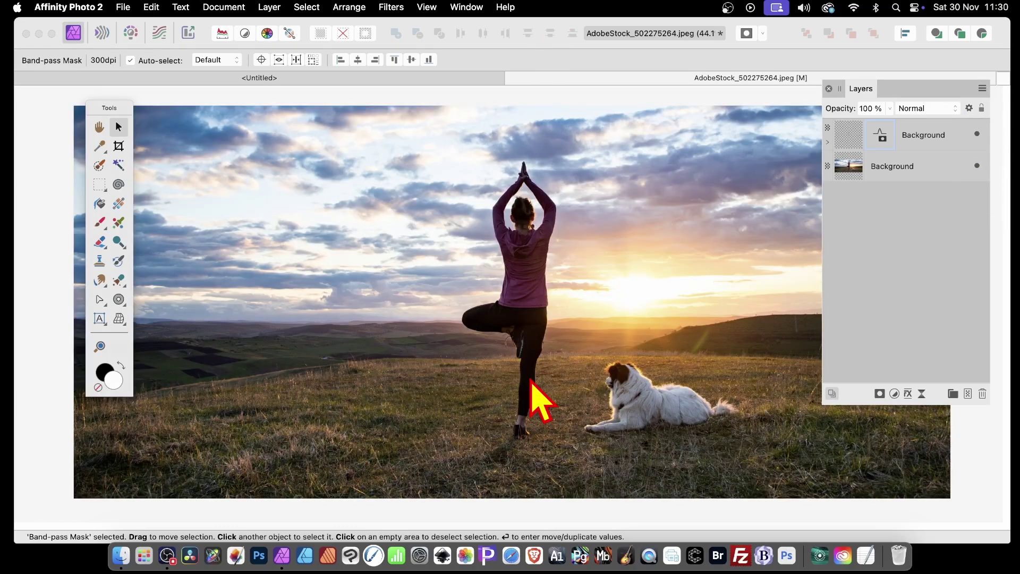
Rasterise the upper Background layer together with its Band-pass mask
click(931, 137)
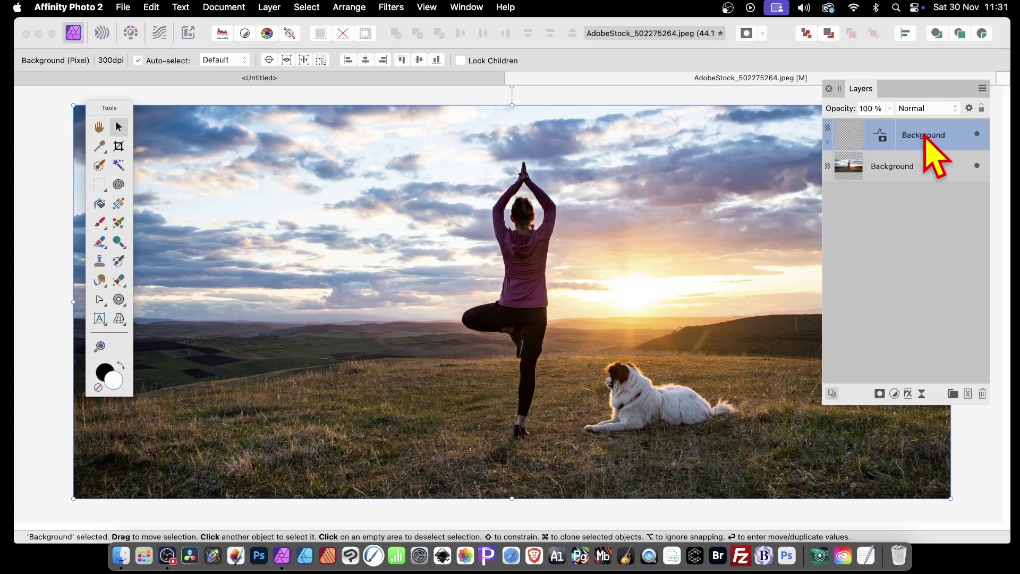
right_click(925, 136)
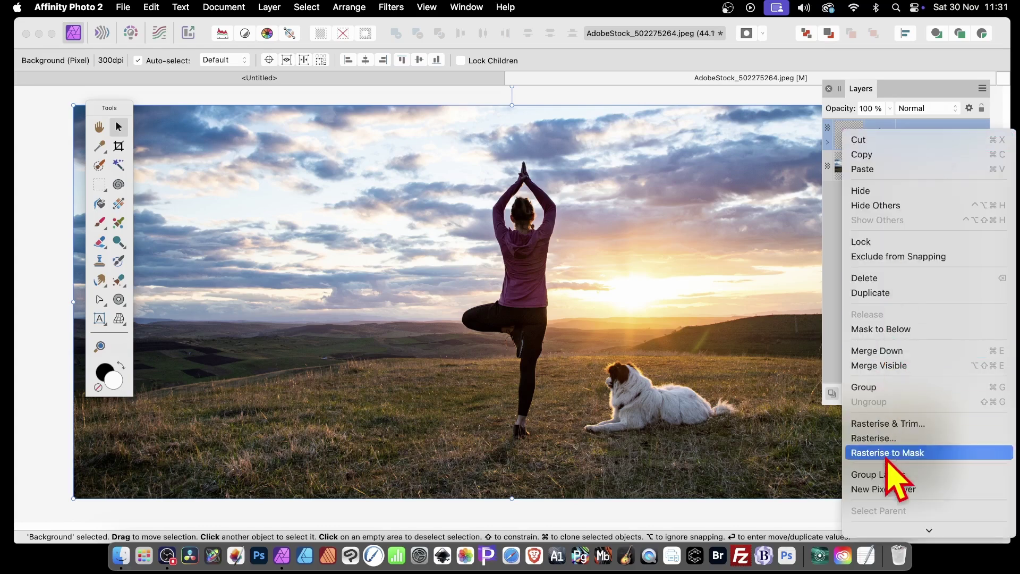
click(897, 439)
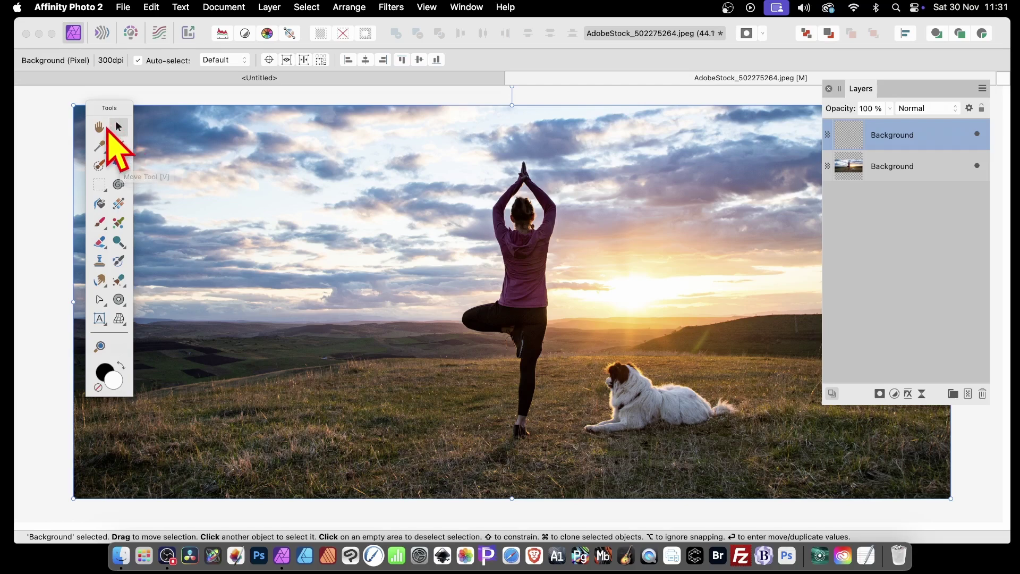
Open Move / Duplicate for the rasterised layer, enable duplication, and set a 4° rotation with 11 copies
key(Return)
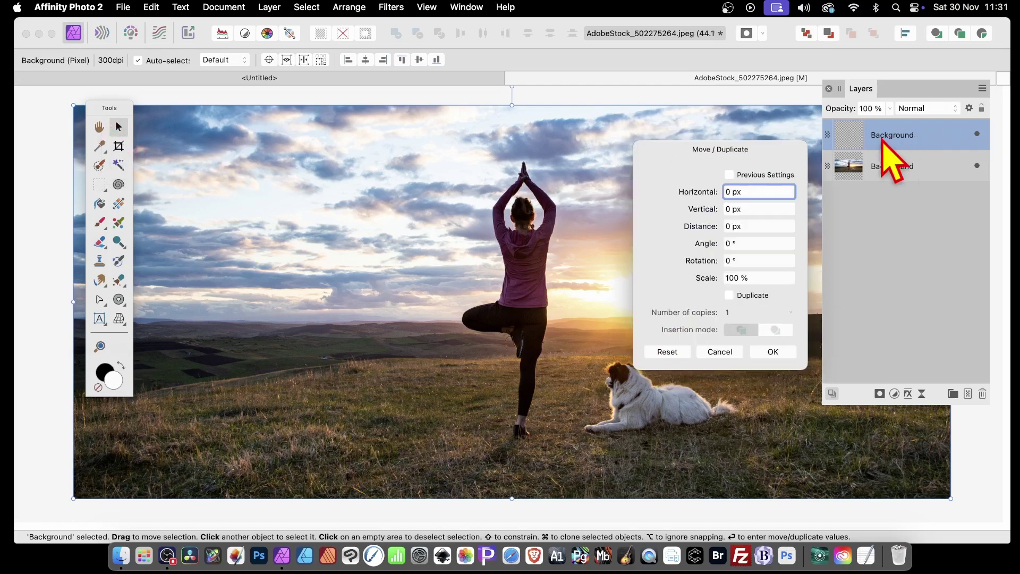
drag(699, 150, 735, 118)
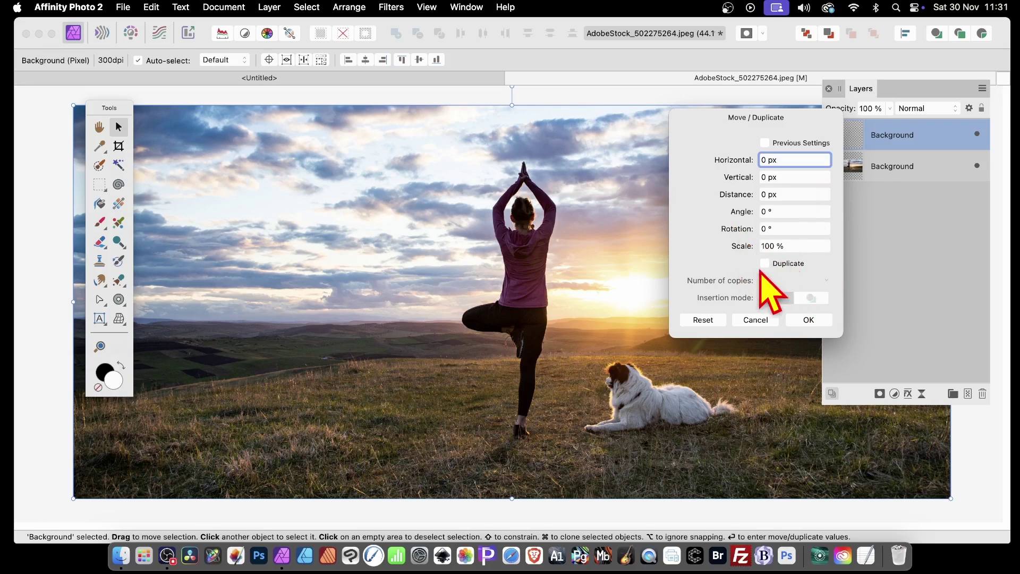
drag(746, 229, 747, 229)
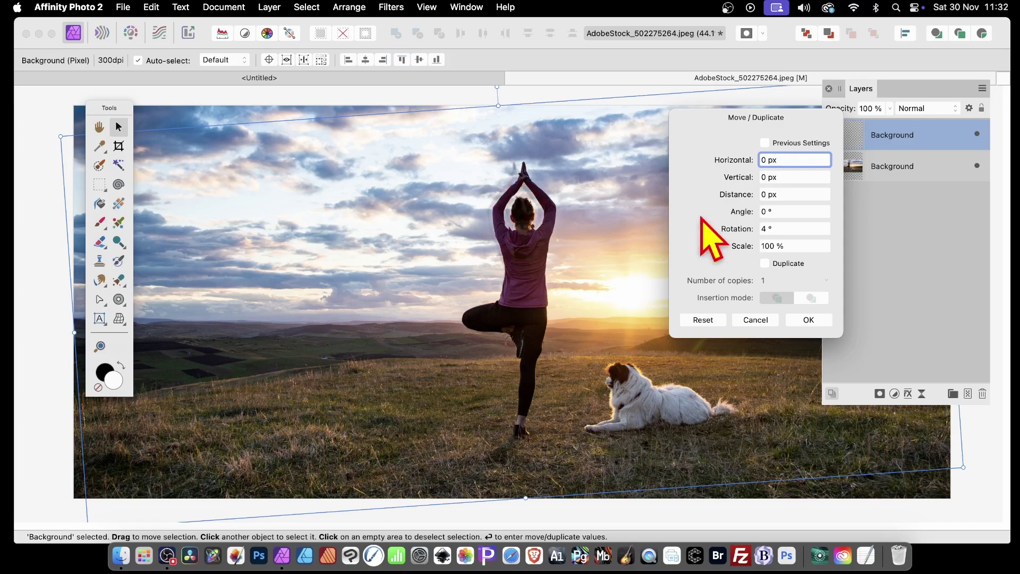
click(769, 267)
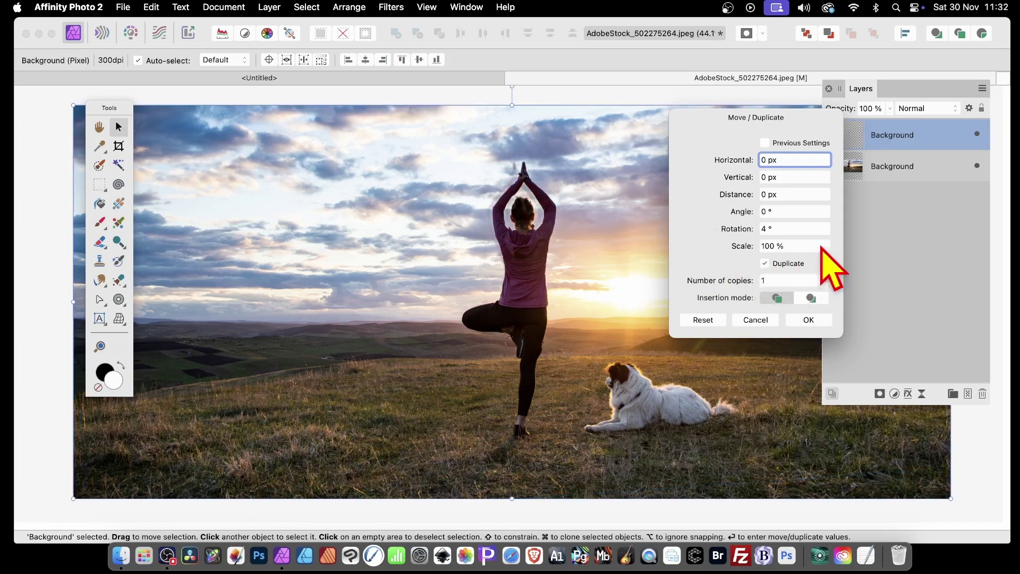
mouse_move(711, 278)
mouse_down()
mouse_move(728, 283)
mouse_move(716, 282)
mouse_up()
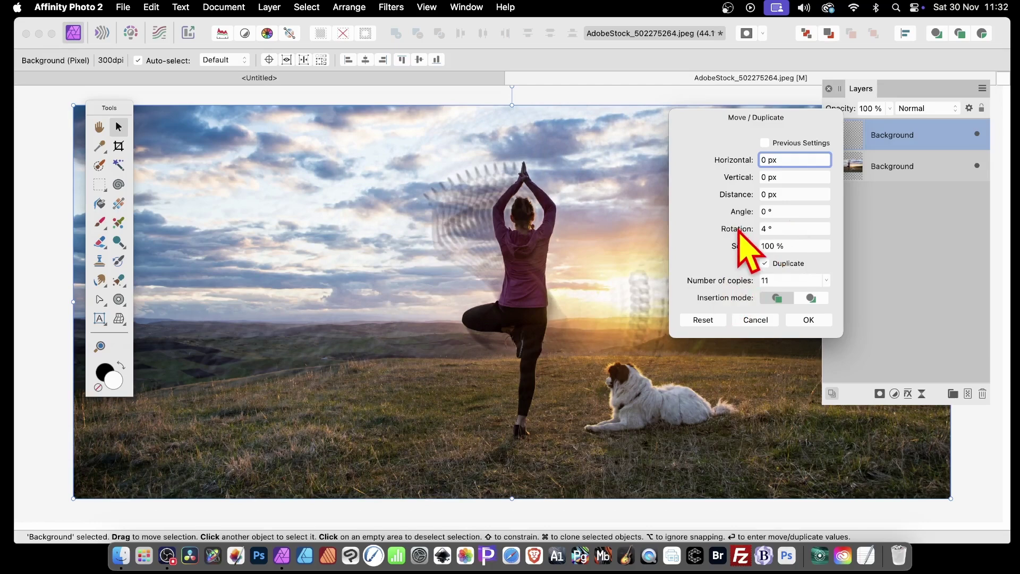
Raise the number of copies to 19, try rotations of 2° and -1°, and set the rotation to 1.3°
drag(739, 228, 738, 228)
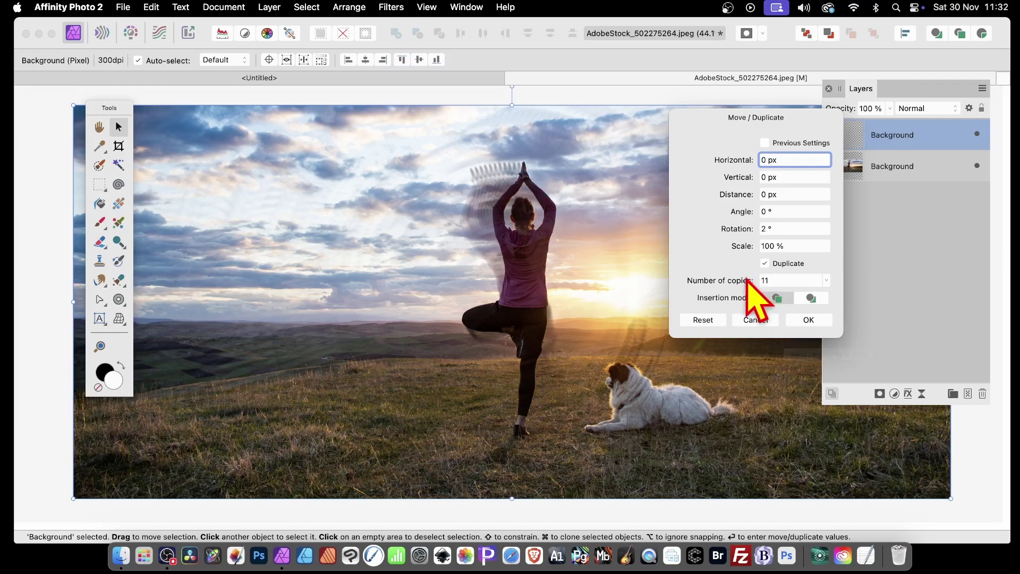
drag(740, 282, 746, 282)
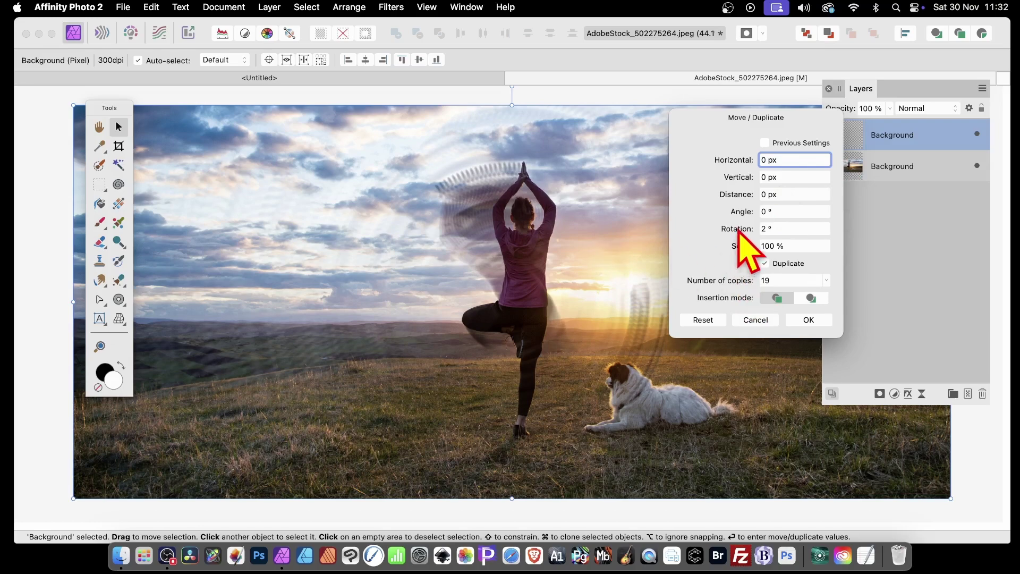
drag(739, 231, 741, 244)
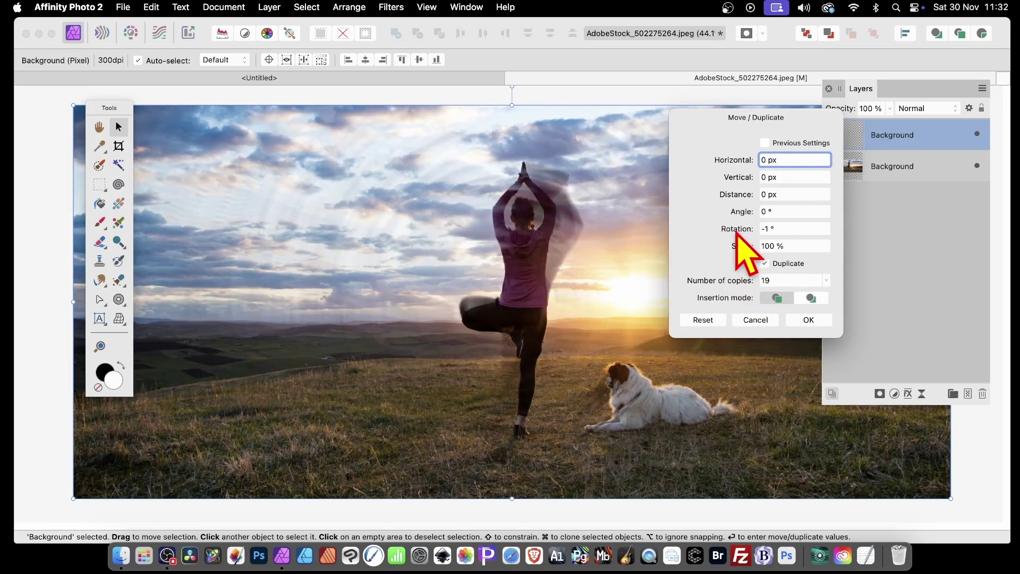
click(792, 228)
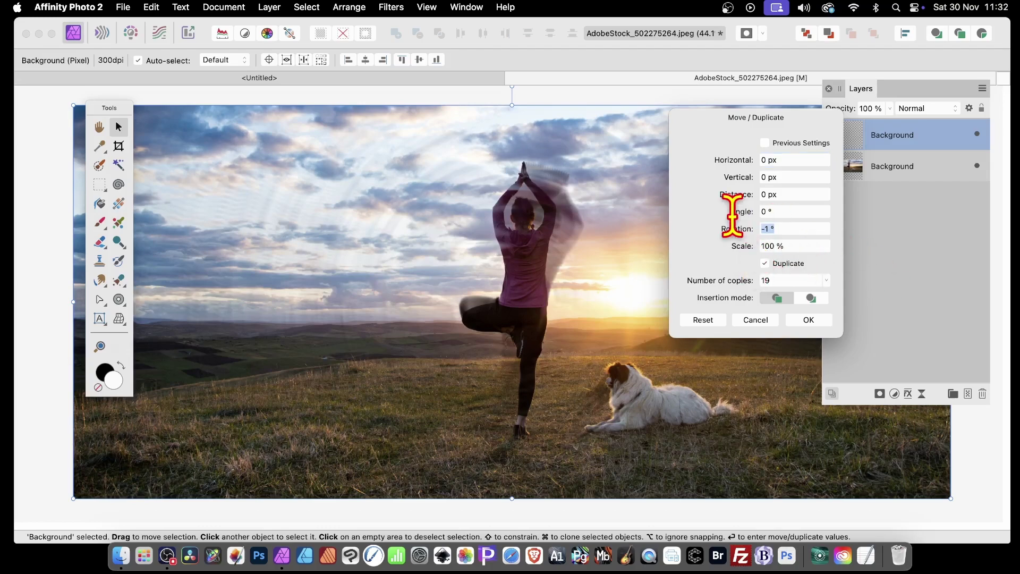
text(1.3)
key(Tab)
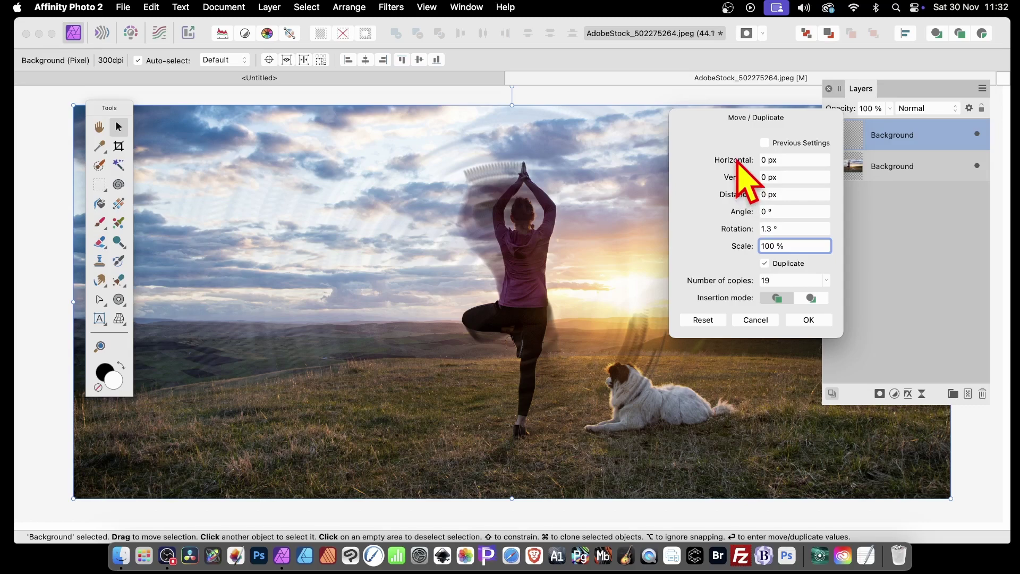
Offset the copies 44 px horizontally, with 31 copies and a rotation of 3.3°
drag(737, 159, 769, 160)
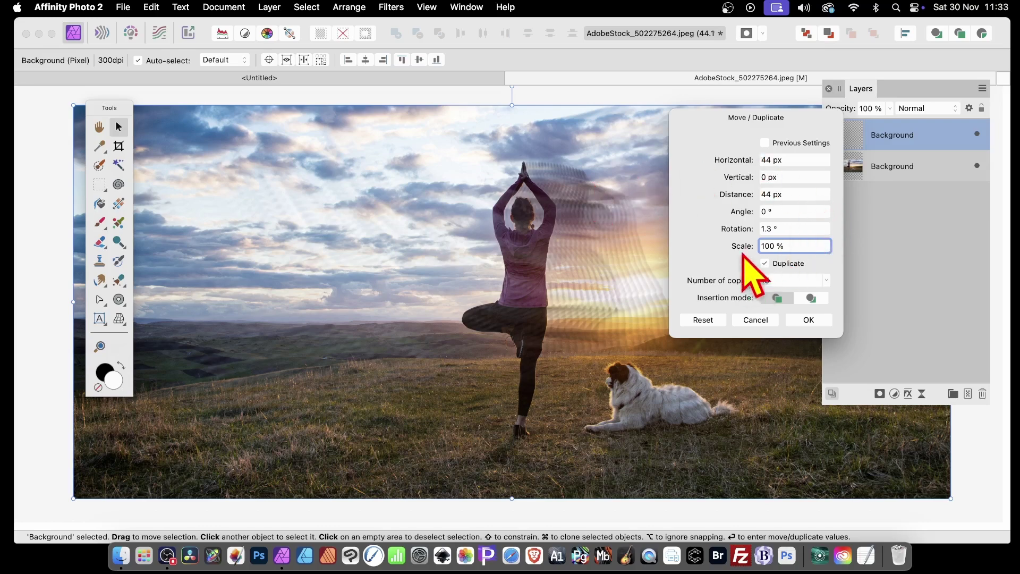
drag(723, 278, 735, 278)
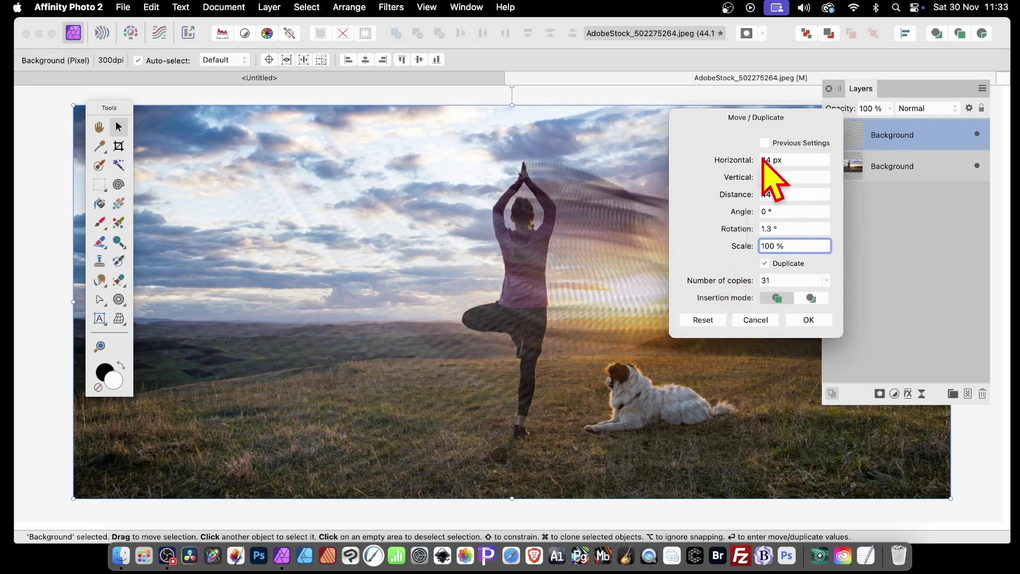
drag(762, 127, 846, 124)
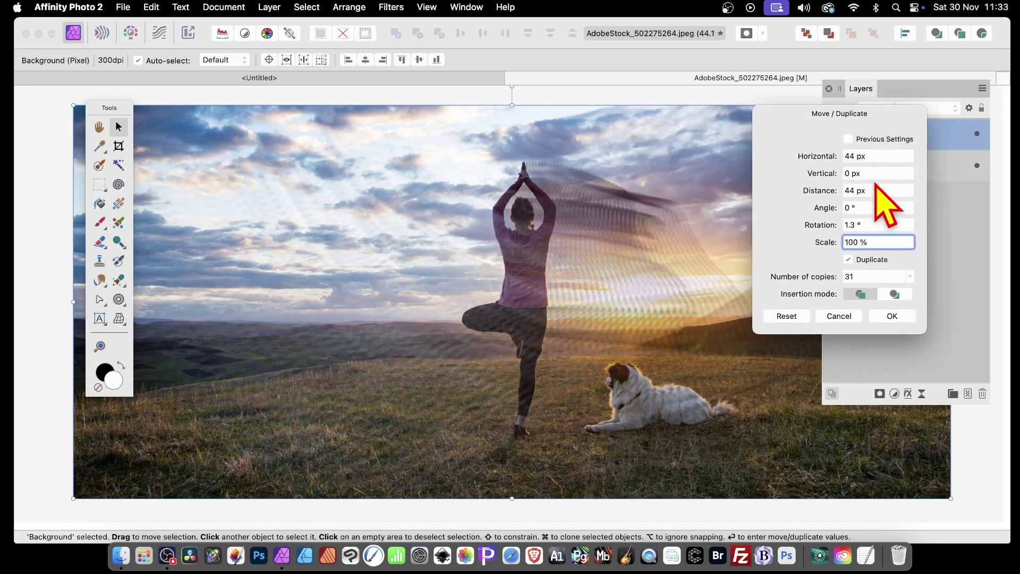
drag(817, 225, 820, 226)
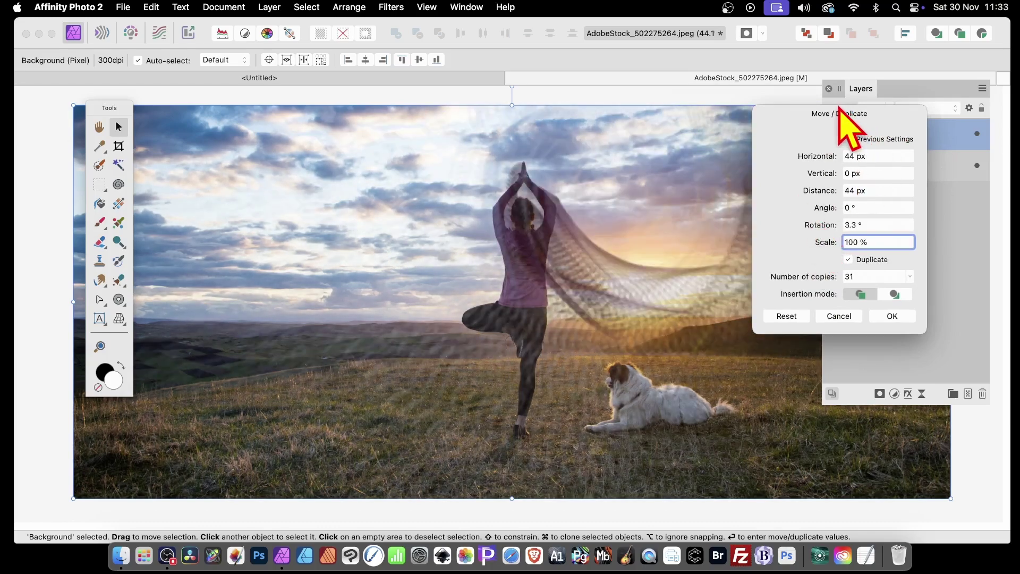
drag(839, 110, 929, 156)
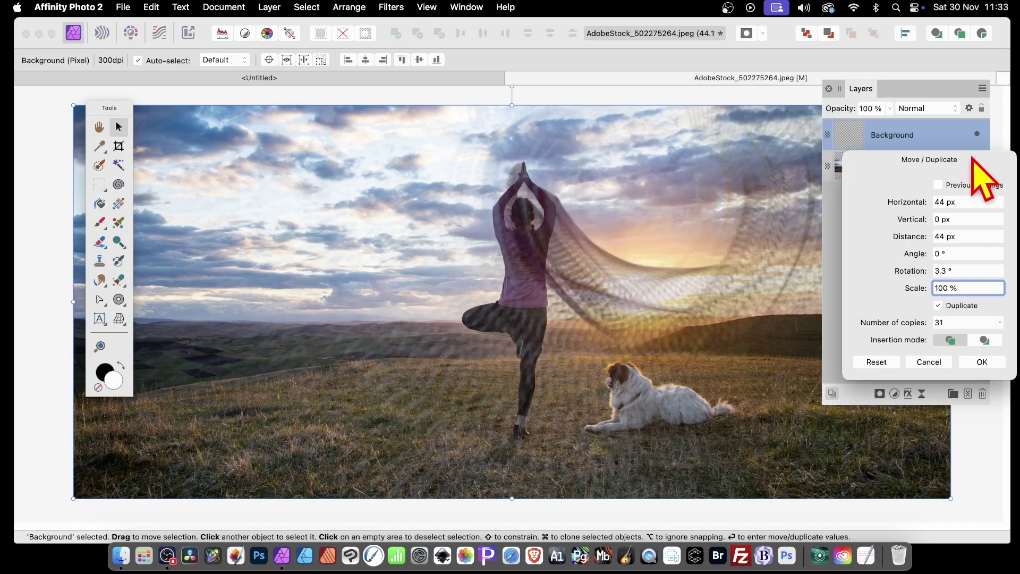
Reset the copies' rotation to 0° and their horizontal offset to 0 px in Move / Duplicate
drag(972, 157, 743, 113)
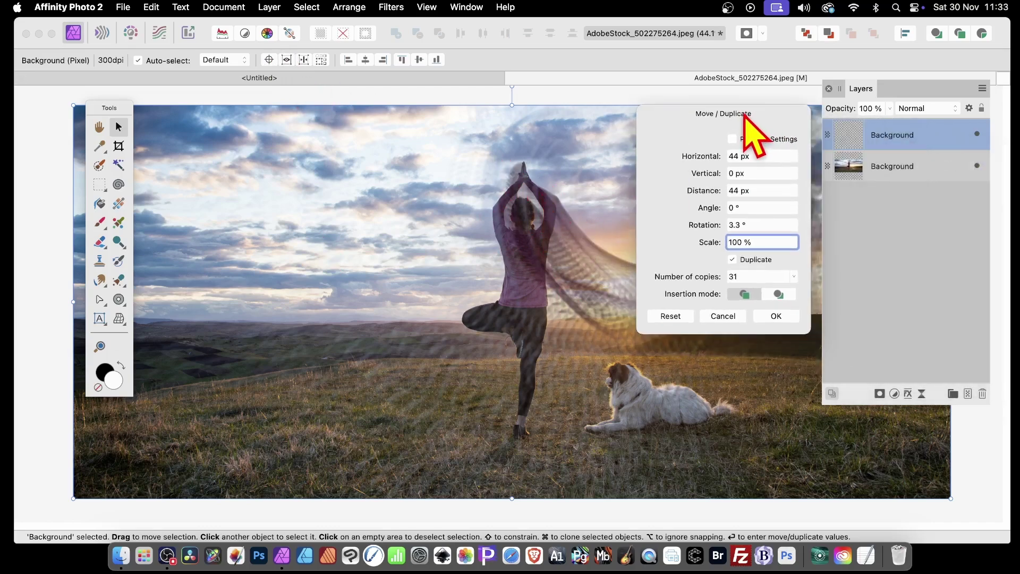
click(735, 224)
text(0)
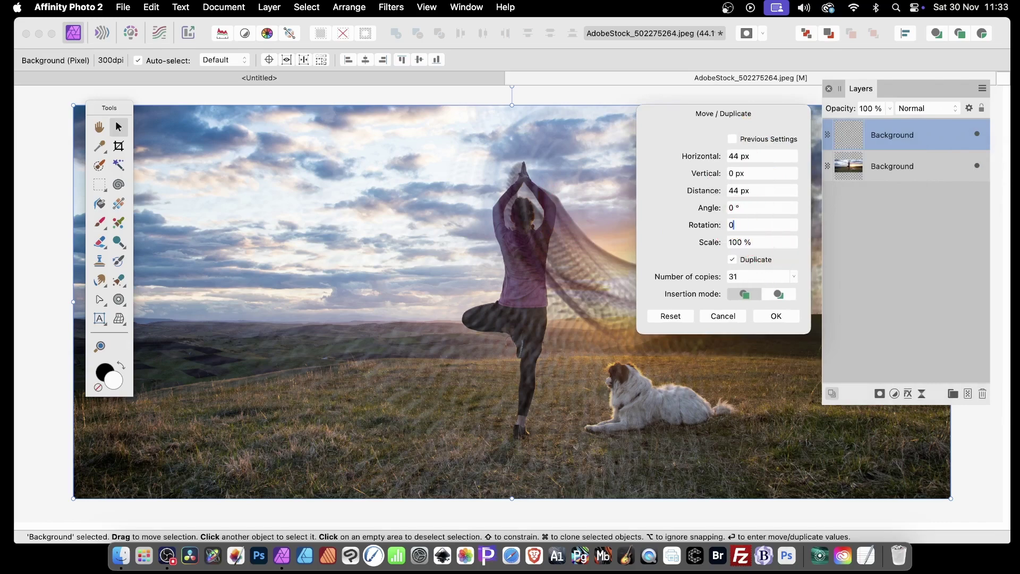
key(Tab)
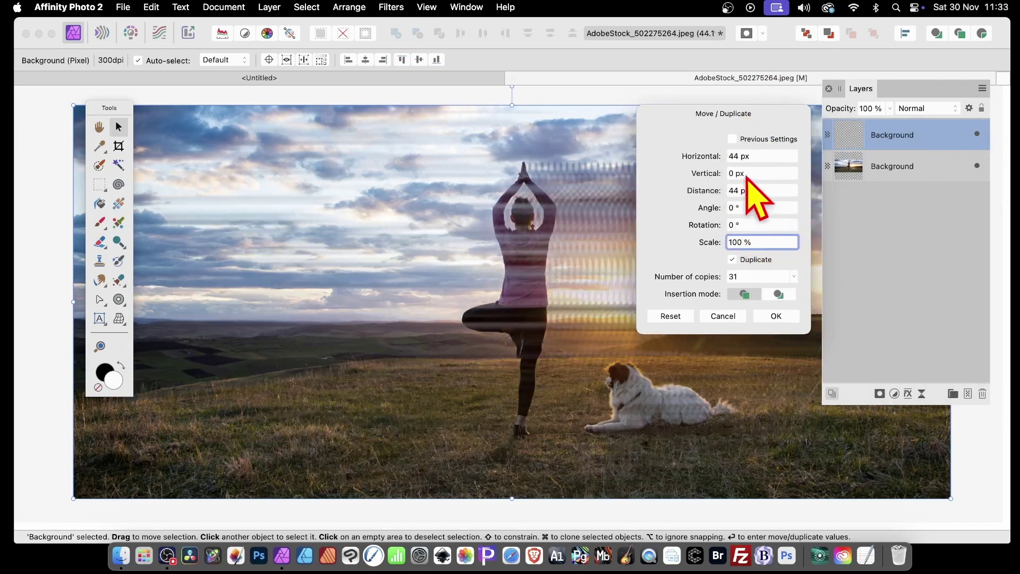
click(757, 156)
text(0)
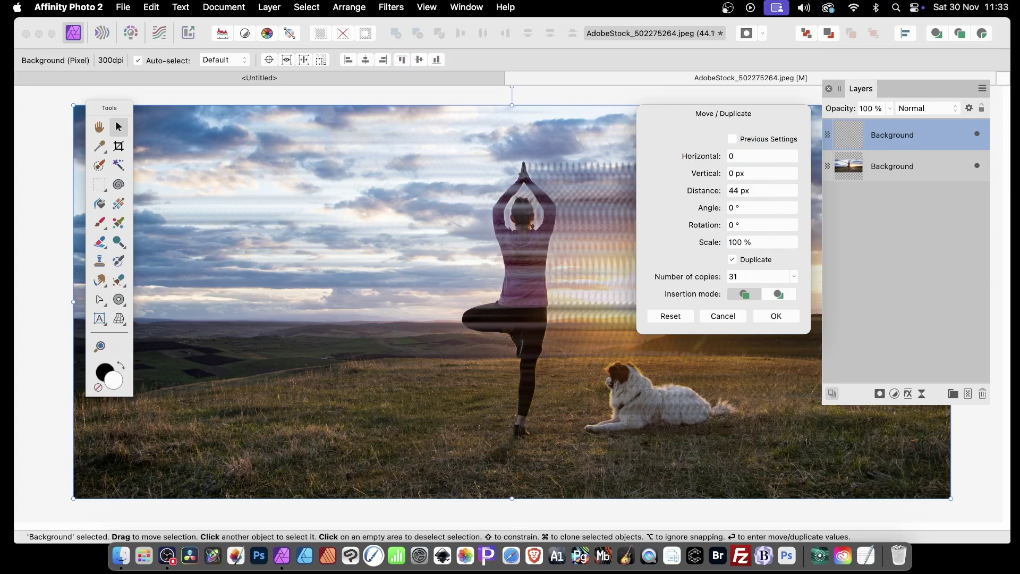
key(Tab)
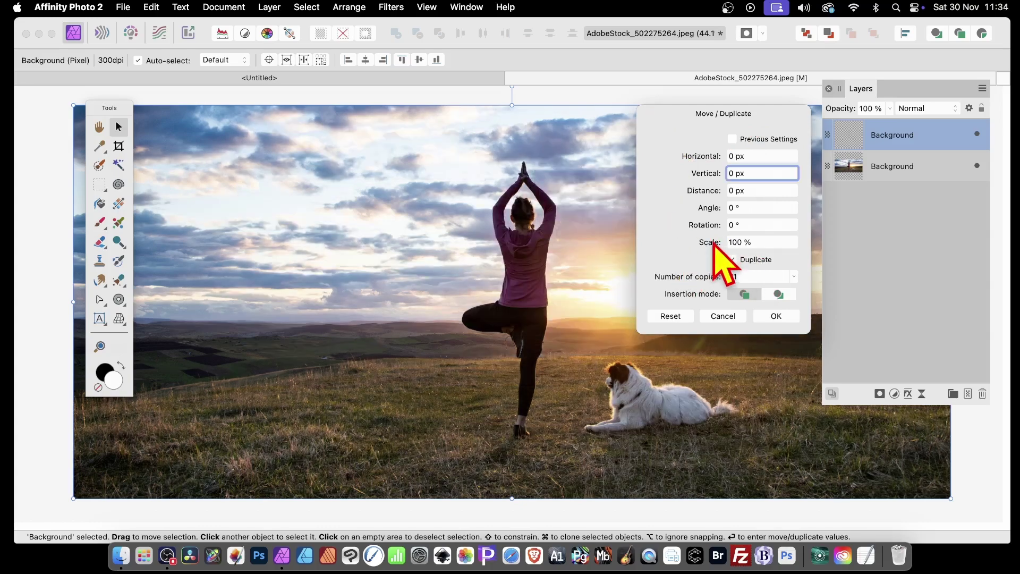
Try scaling the copies at 96% and 99%, with 47 and 18 copies
drag(714, 240, 712, 243)
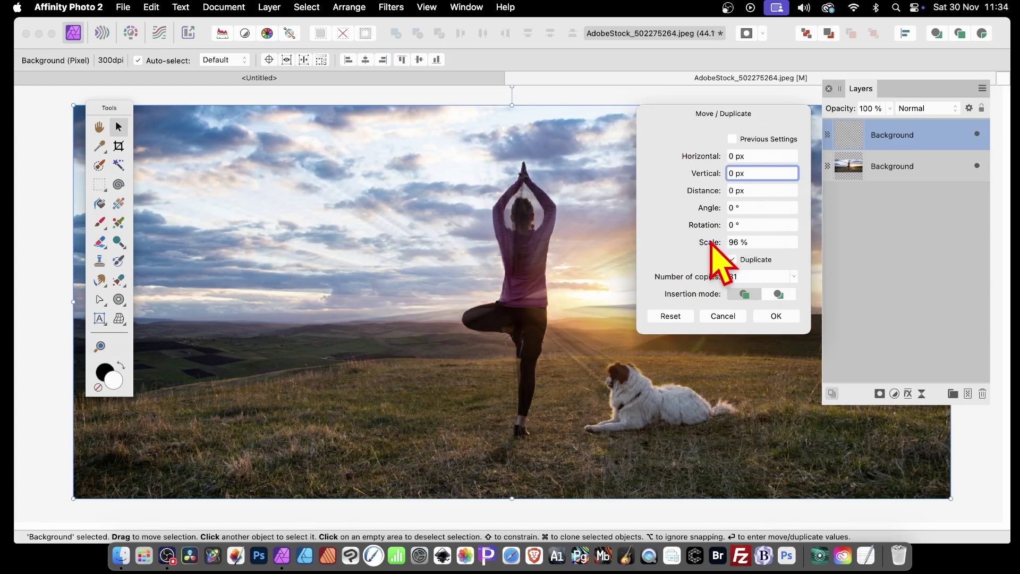
drag(704, 112, 799, 130)
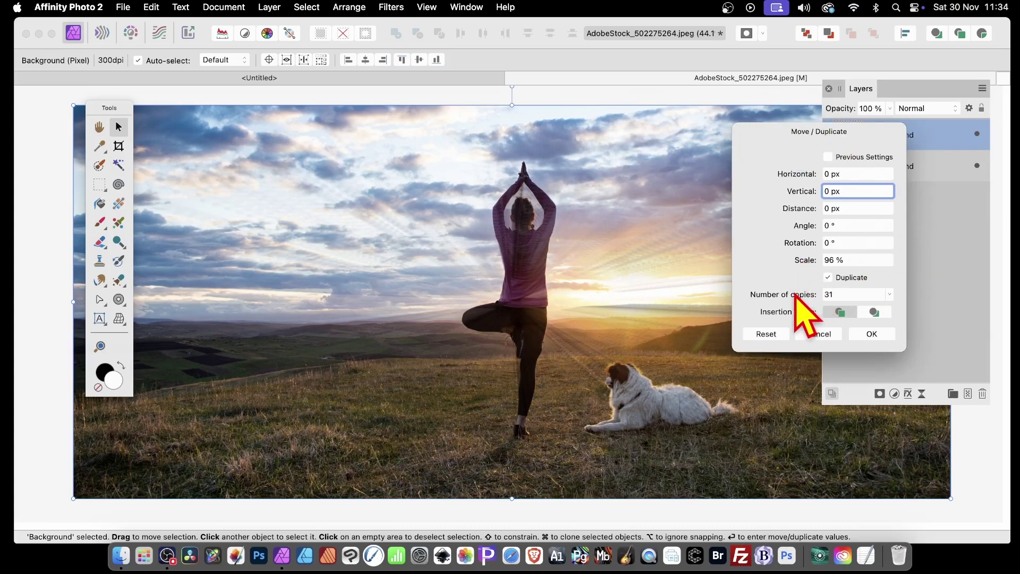
drag(793, 296, 811, 265)
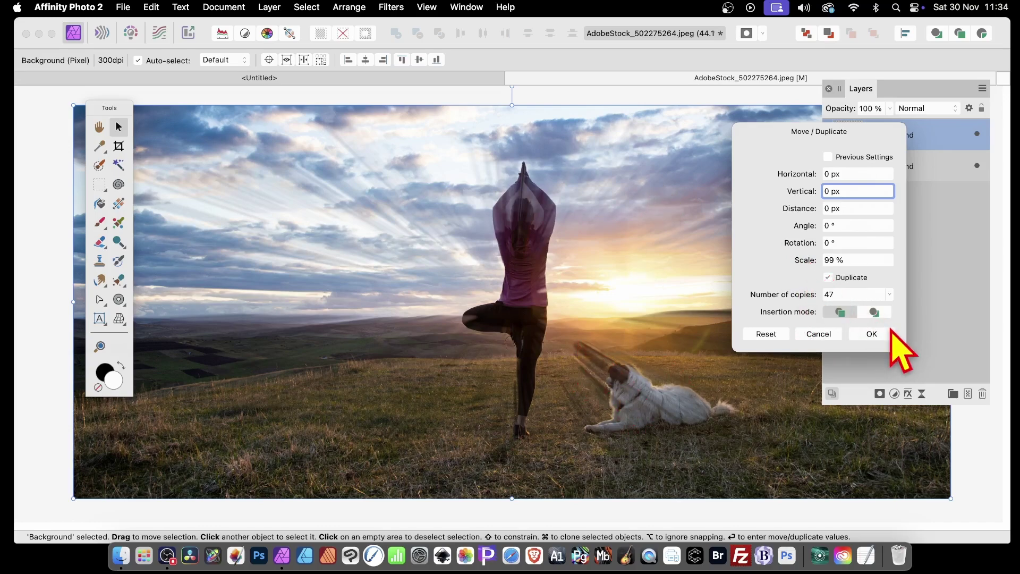
mouse_move(792, 295)
mouse_down()
mouse_move(850, 301)
mouse_move(784, 306)
mouse_up()
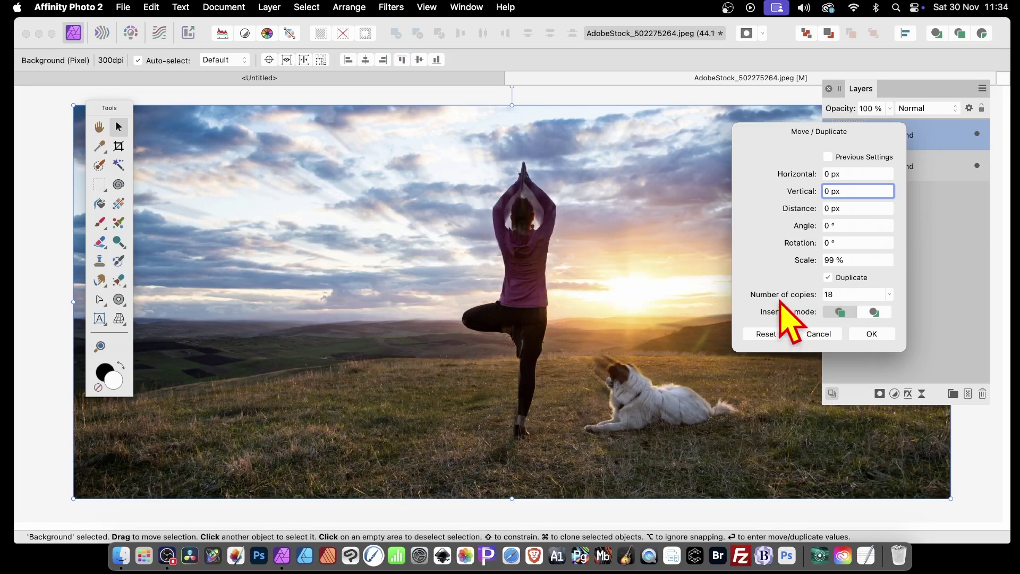
Set the scale of the copies to 101% and raise the number of copies to 75
click(865, 259)
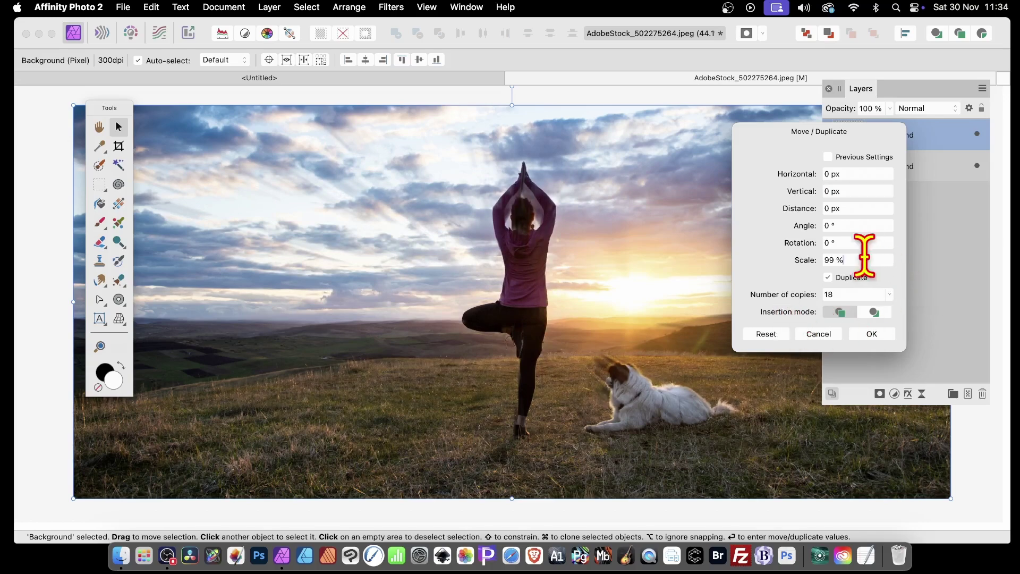
drag(865, 258, 801, 250)
text(101)
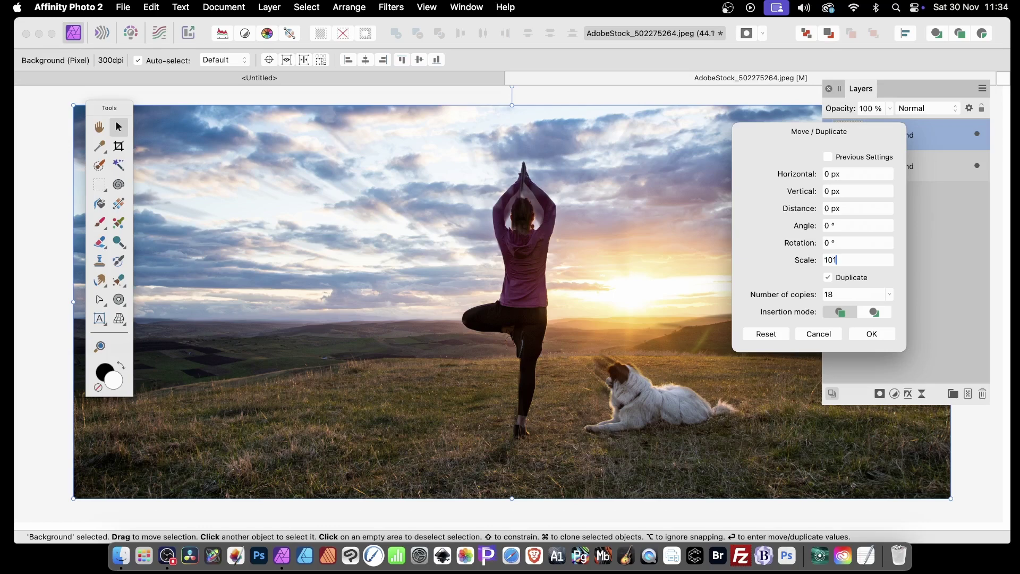
key(Tab)
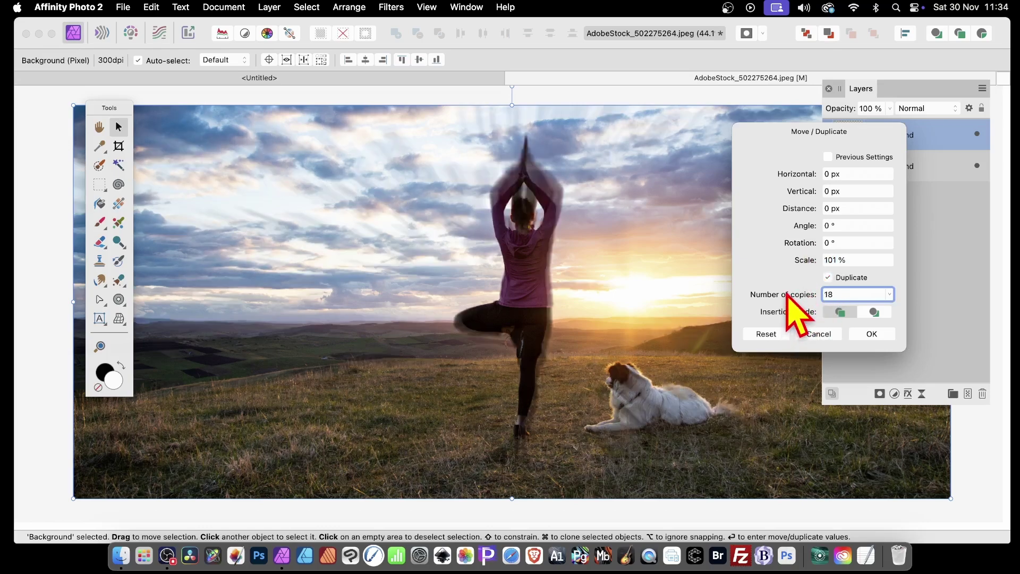
drag(787, 294, 824, 303)
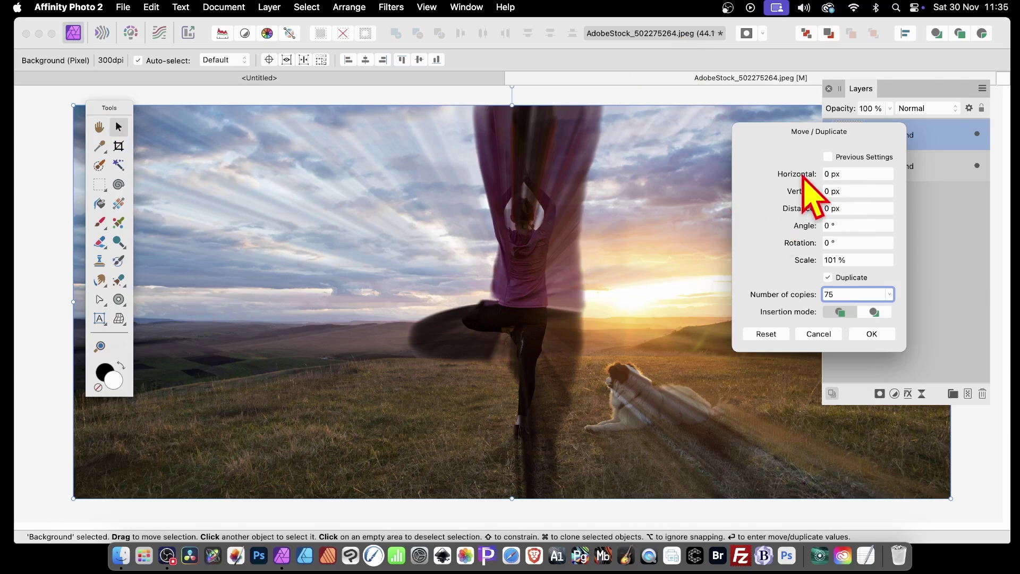
Offset the copies -18 px horizontally, raise the number of copies to 100, and apply the duplication
drag(802, 175, 793, 176)
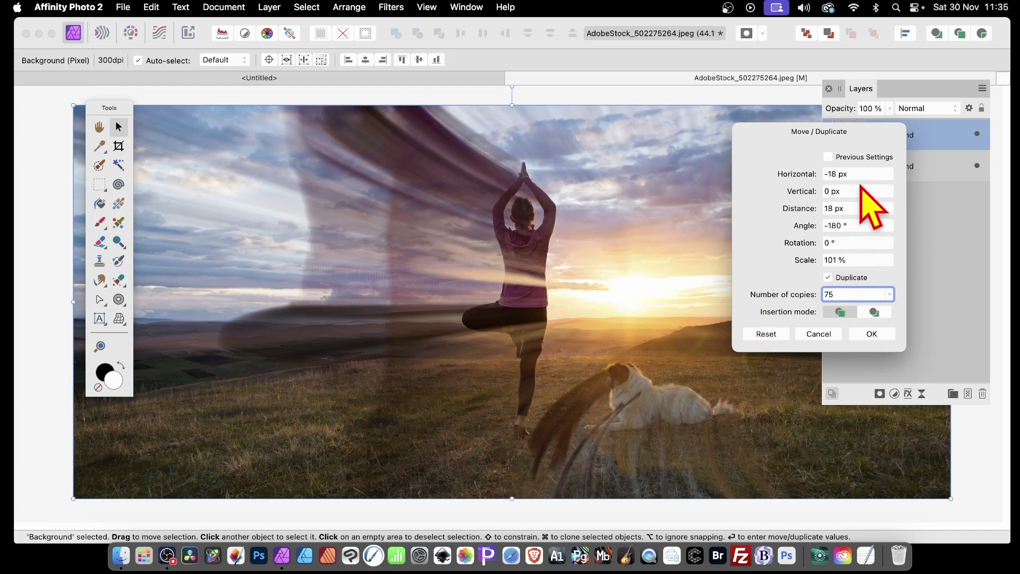
drag(804, 192, 805, 190)
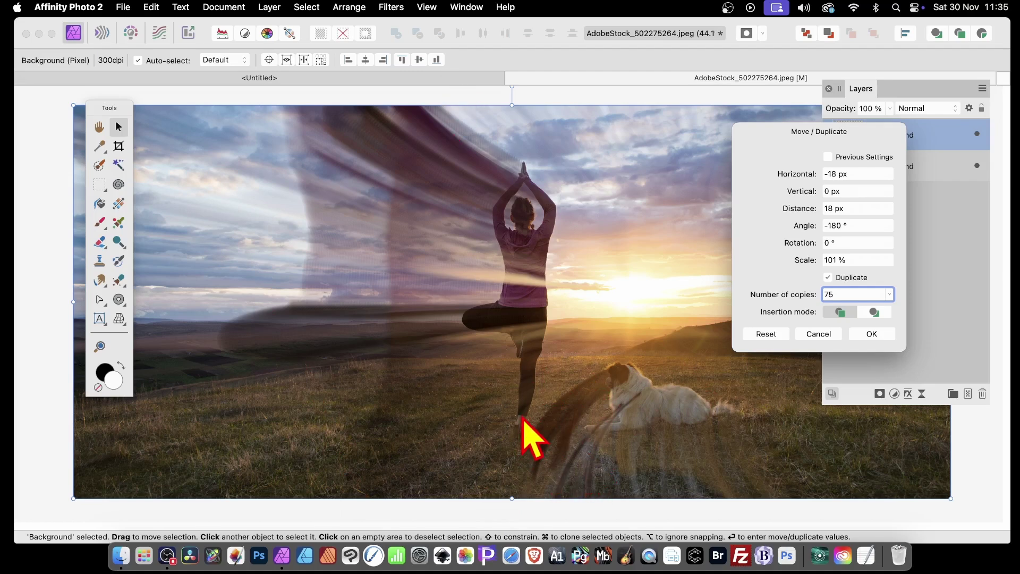
drag(784, 293, 803, 292)
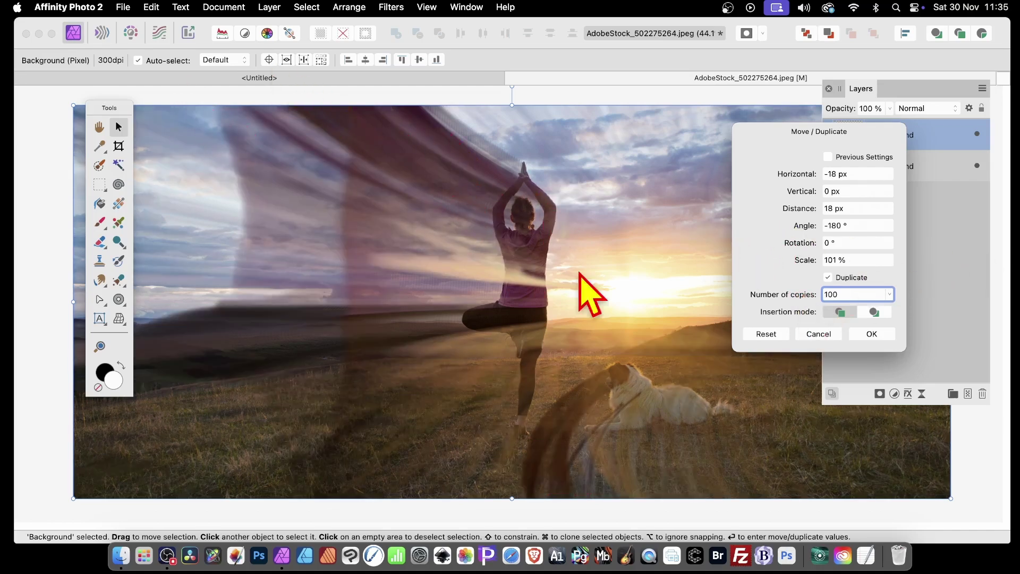
click(884, 338)
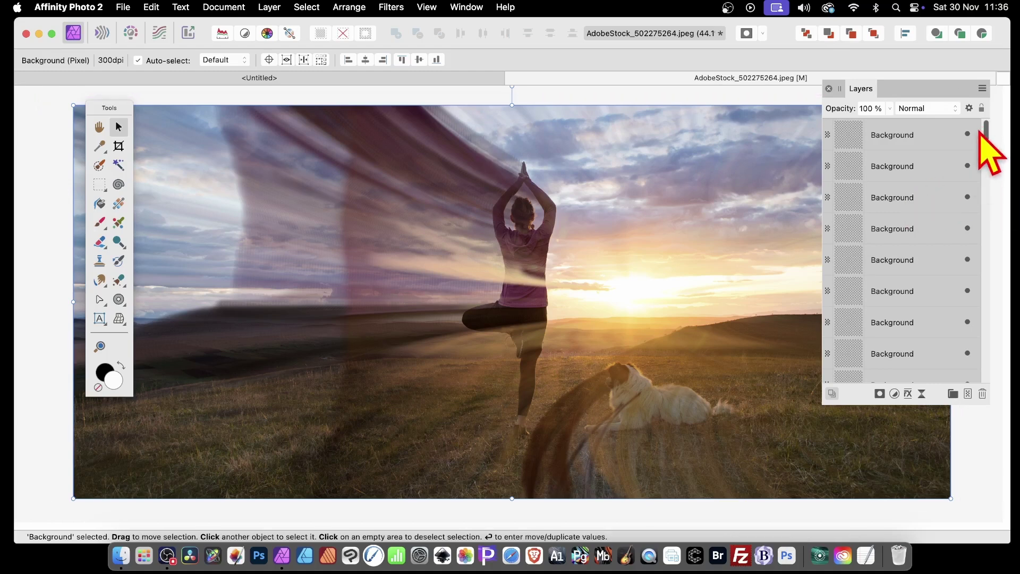
Merge all visible layers into a new pixel layer above the topmost Background copy
click(927, 136)
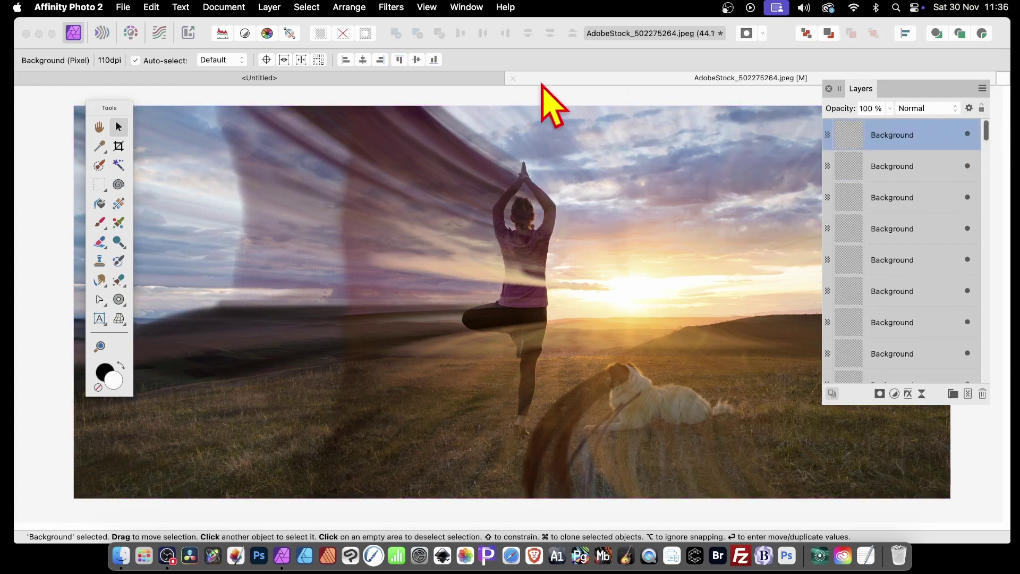
click(275, 7)
scroll(300, 446, down, 4)
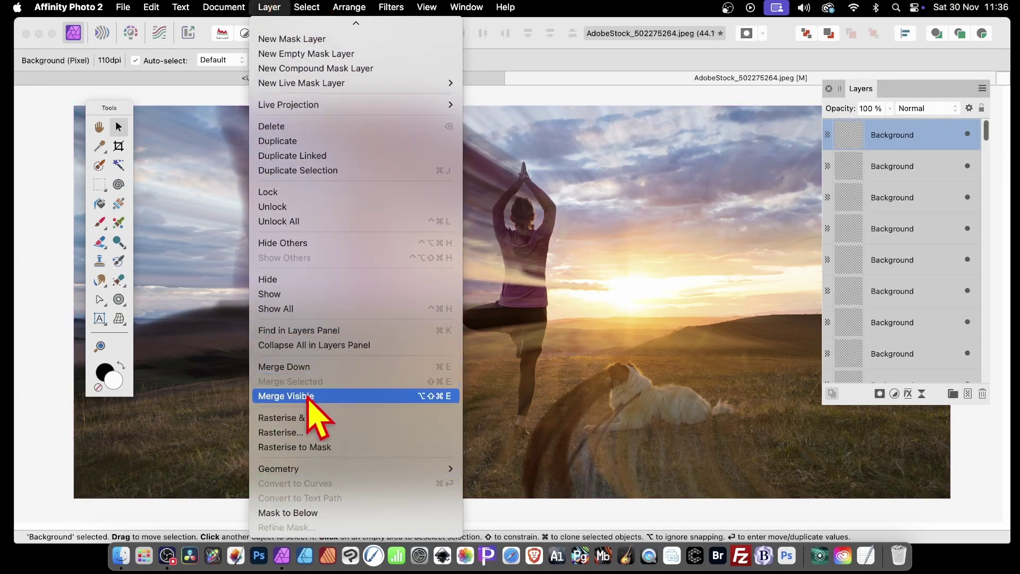
click(307, 401)
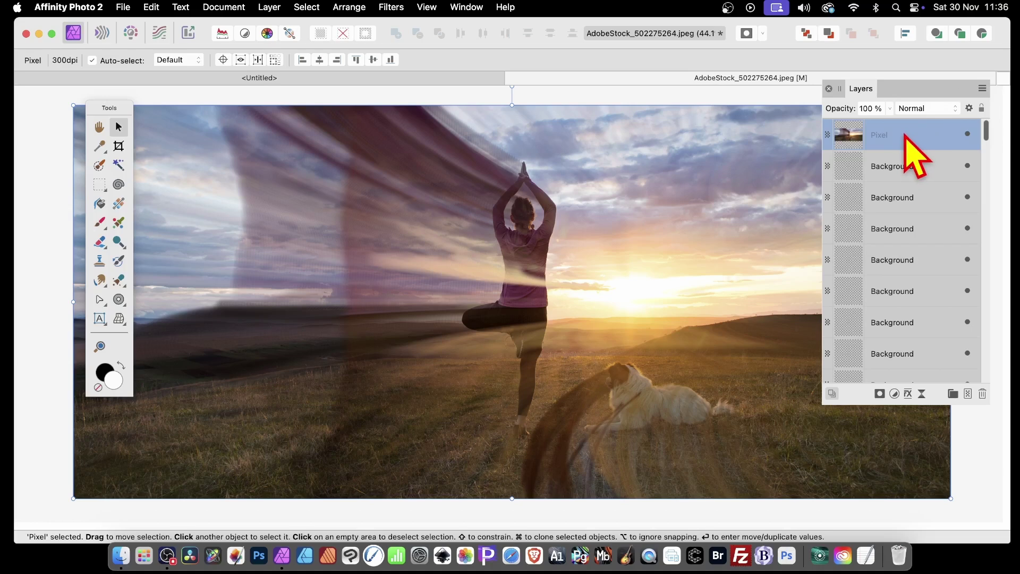
Select a long run of Background copies beneath the merged Pixel layer and set their blend mode to Lighten
scroll(873, 289, down, 1)
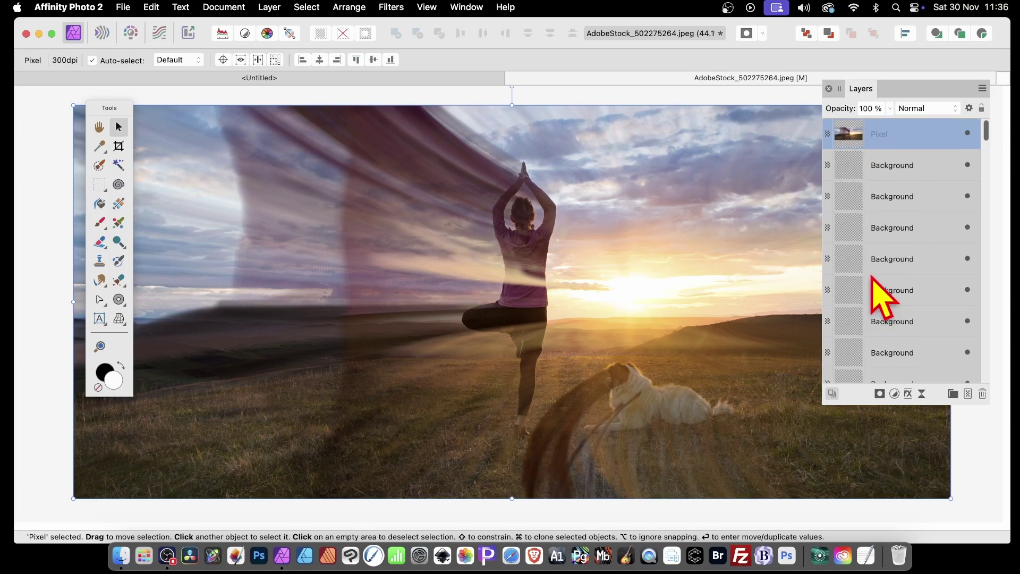
click(901, 165)
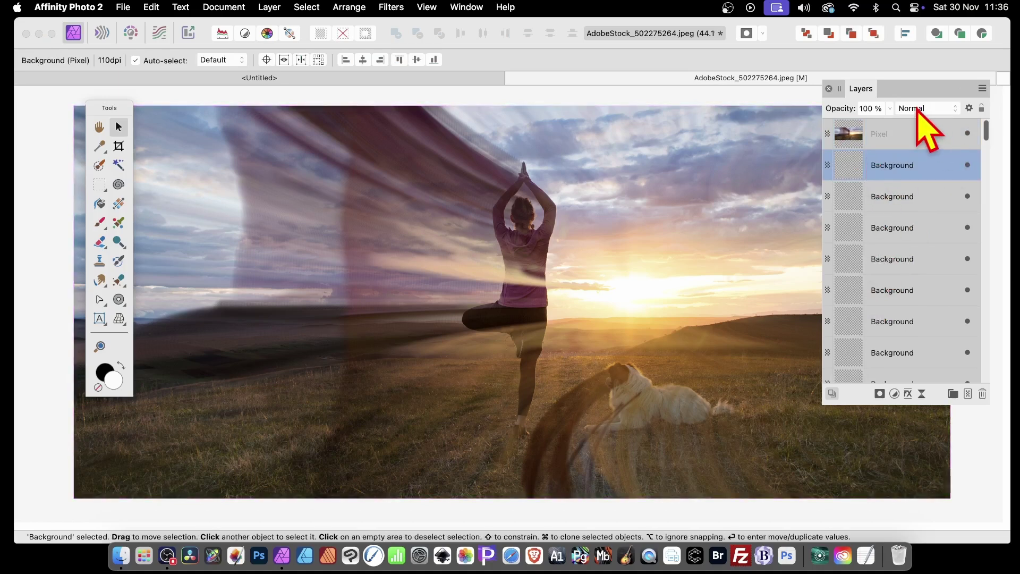
scroll(911, 319, down, 3)
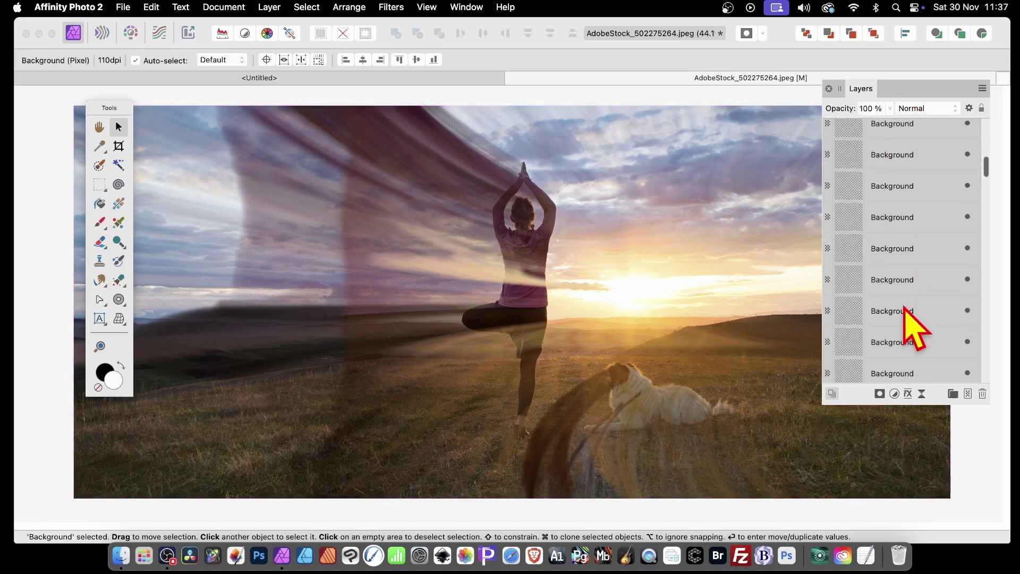
scroll(905, 324, down, 1)
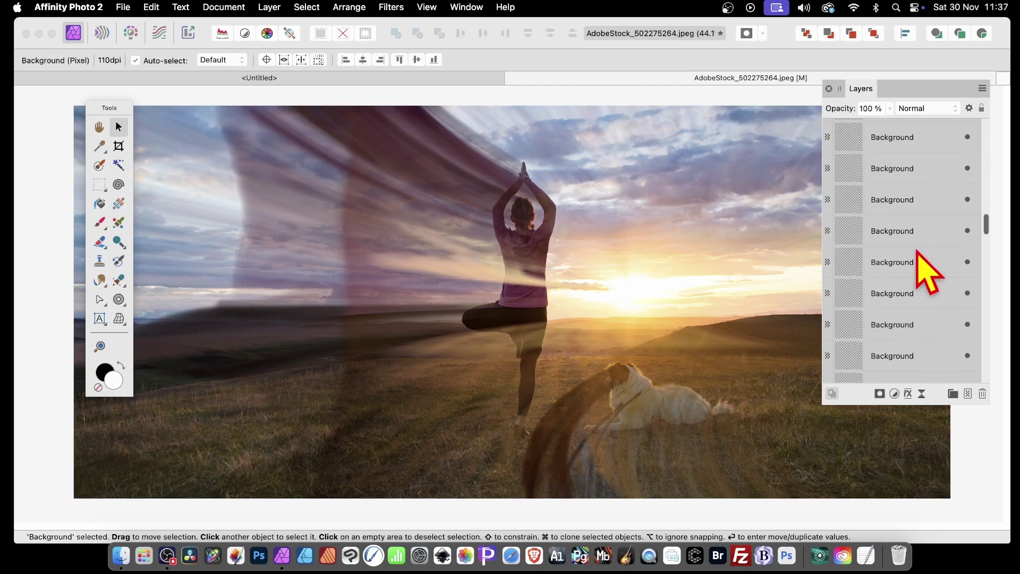
shift+click(910, 300)
click(923, 109)
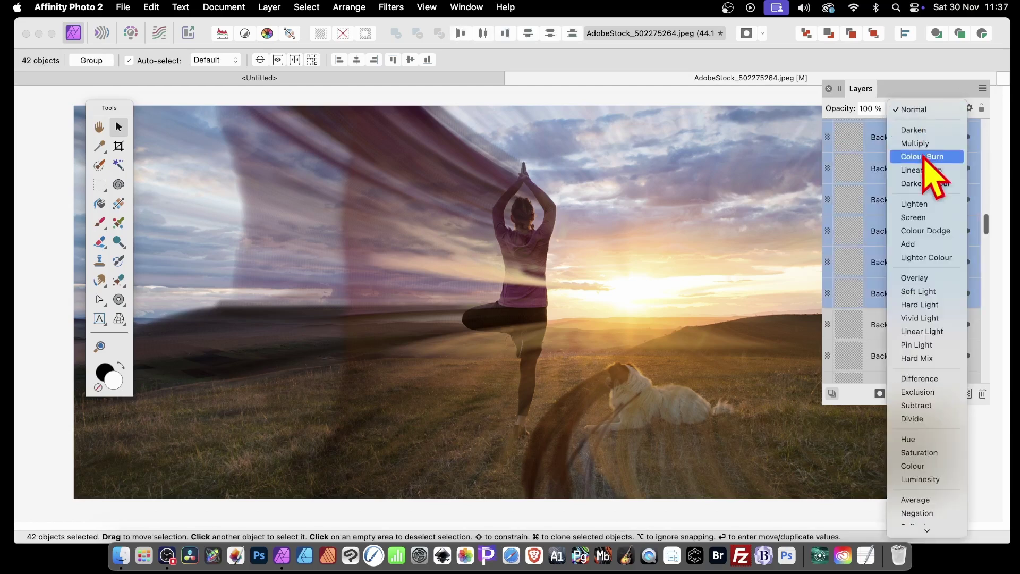
click(927, 204)
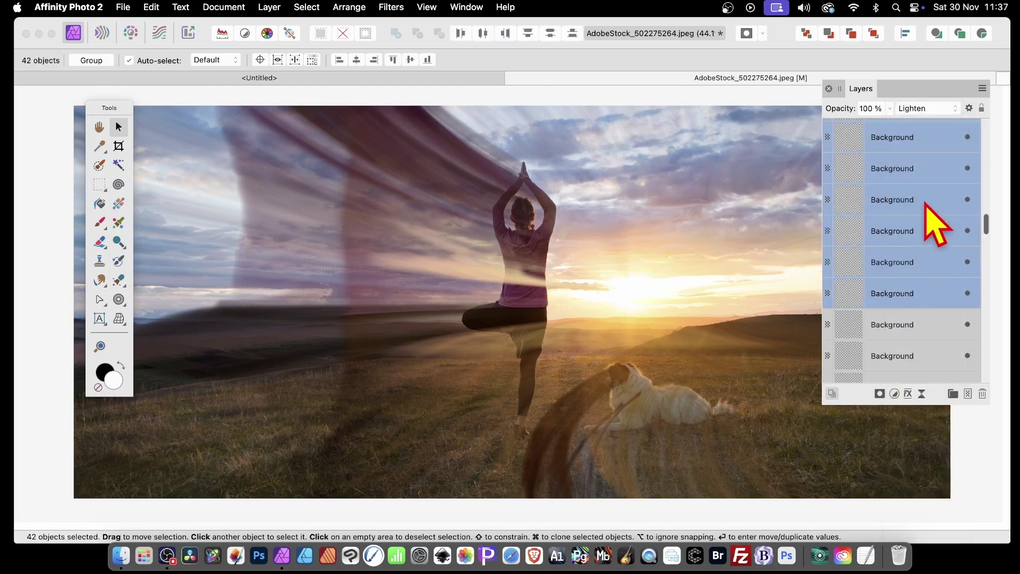
Try the Difference blend mode on the selected Background copies and restore them to Normal
click(932, 110)
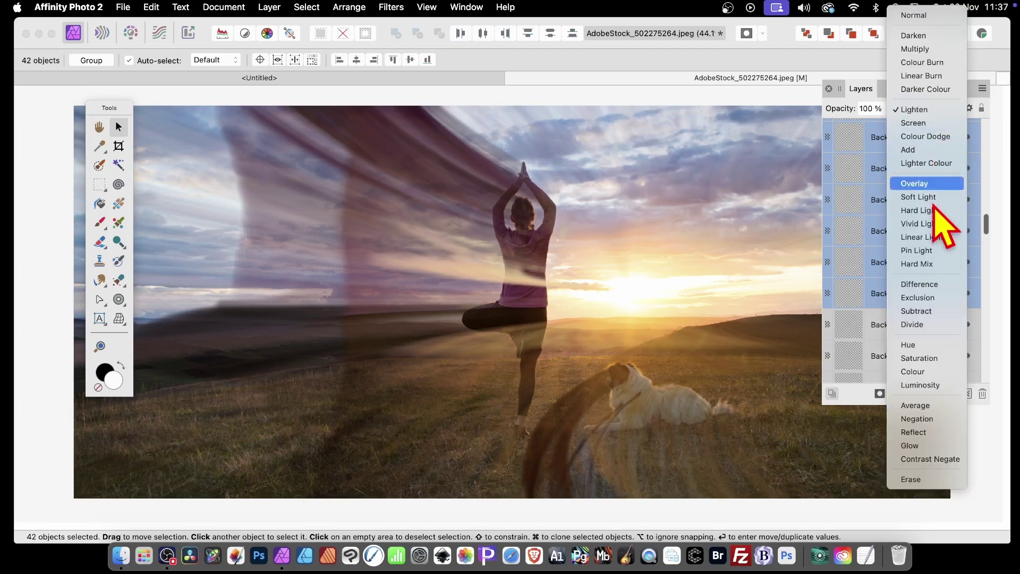
click(927, 284)
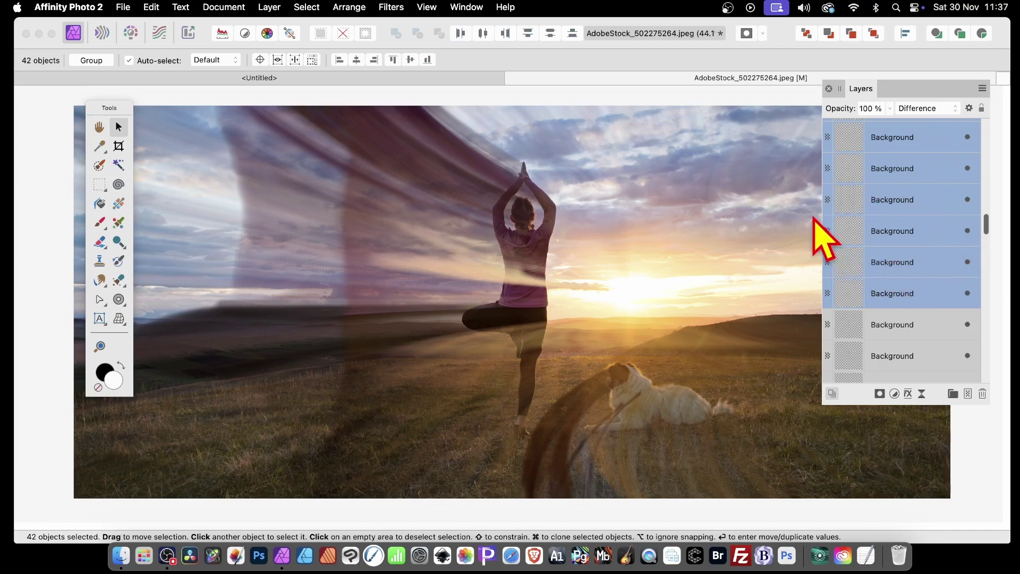
click(925, 109)
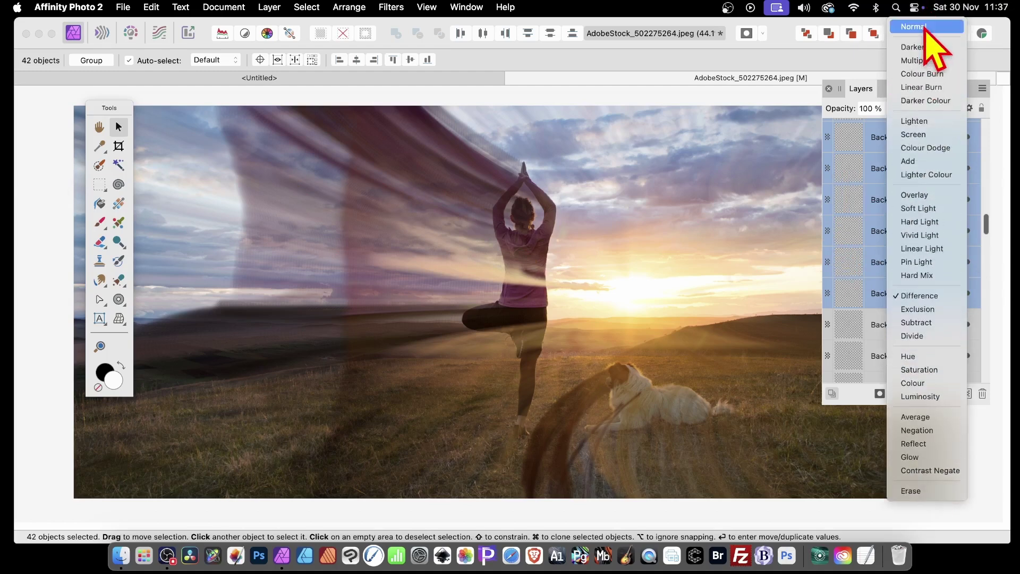
click(926, 27)
click(924, 324)
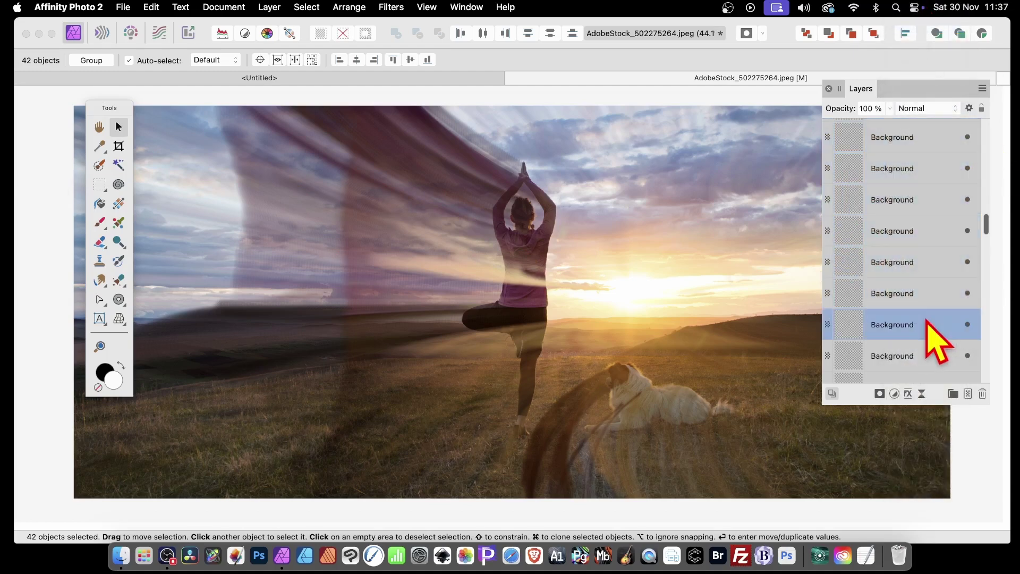
scroll(898, 239, up, 8)
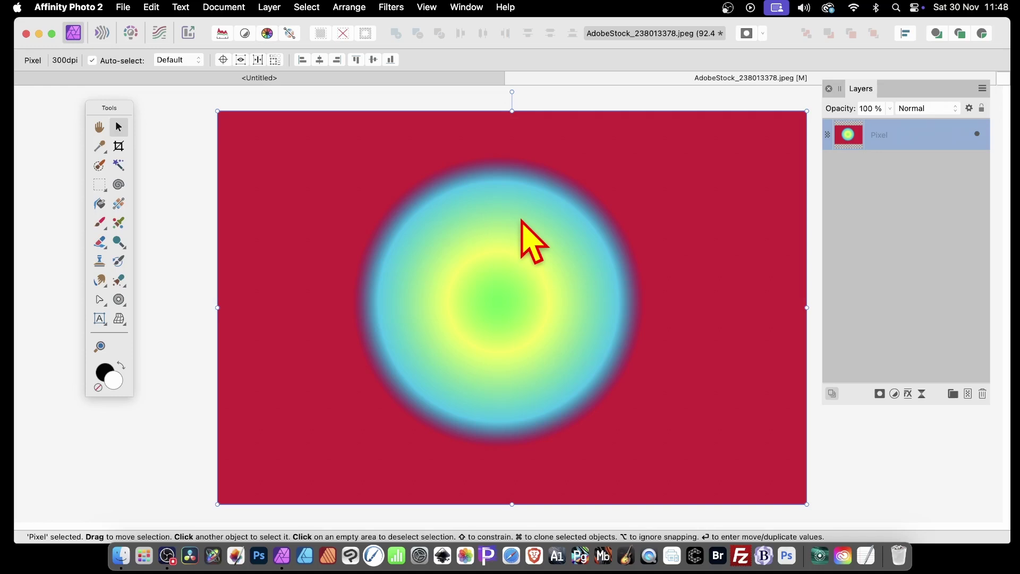
Start the Deform filter on the radial gradient layer and place five control points around the circle
click(396, 7)
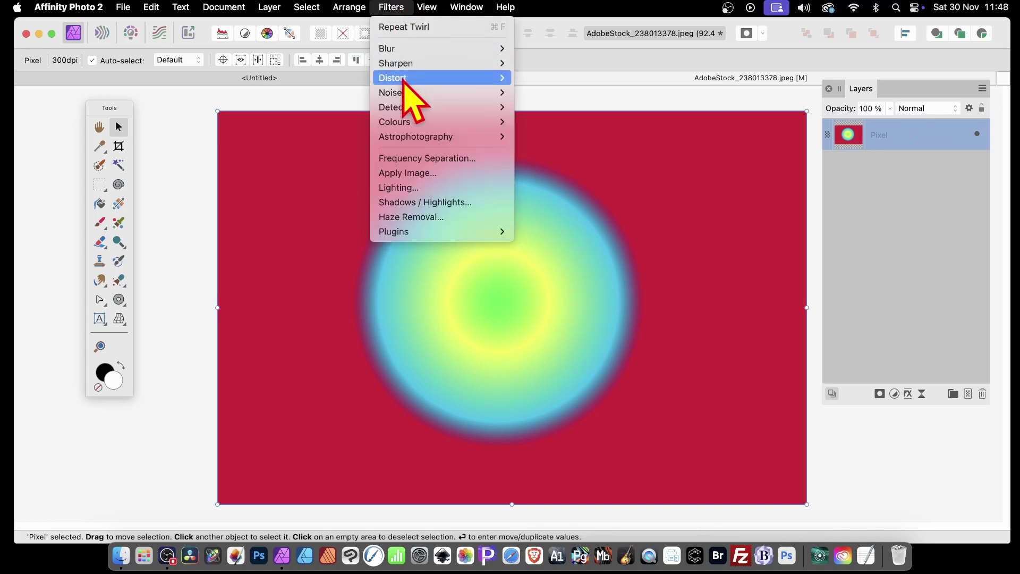
mouse_move(404, 79)
click(533, 78)
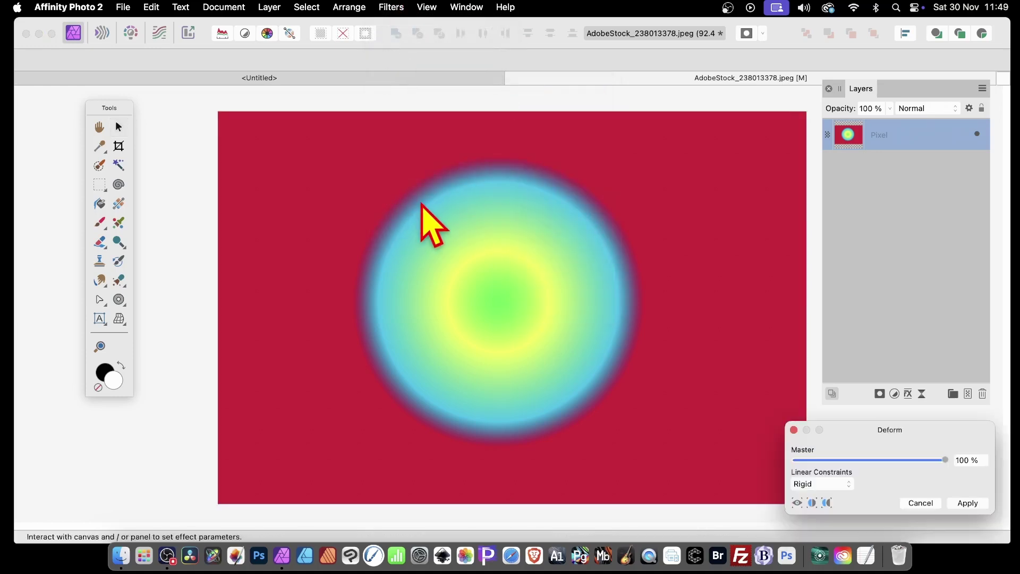
drag(915, 430, 678, 290)
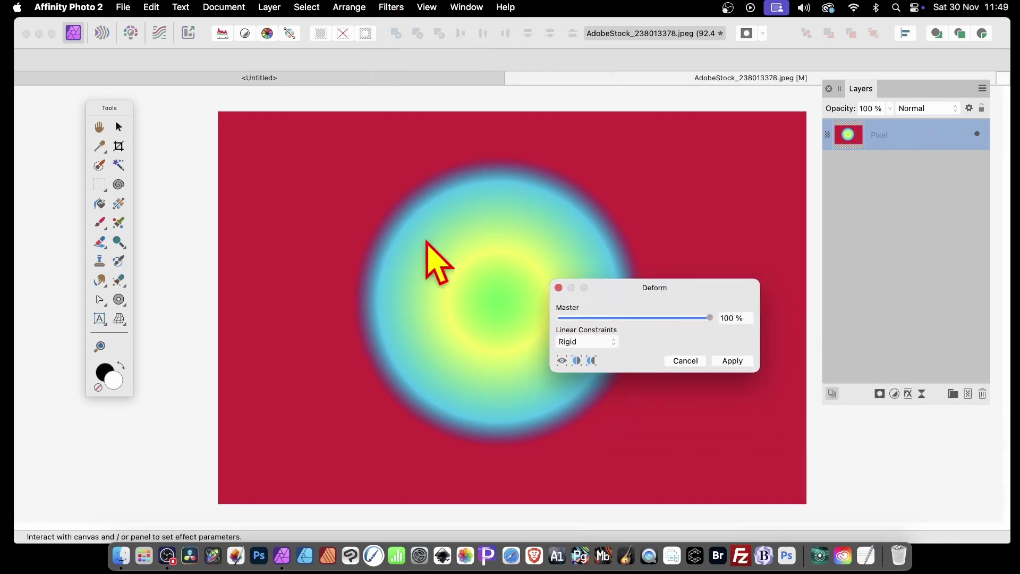
click(402, 222)
click(391, 328)
click(531, 411)
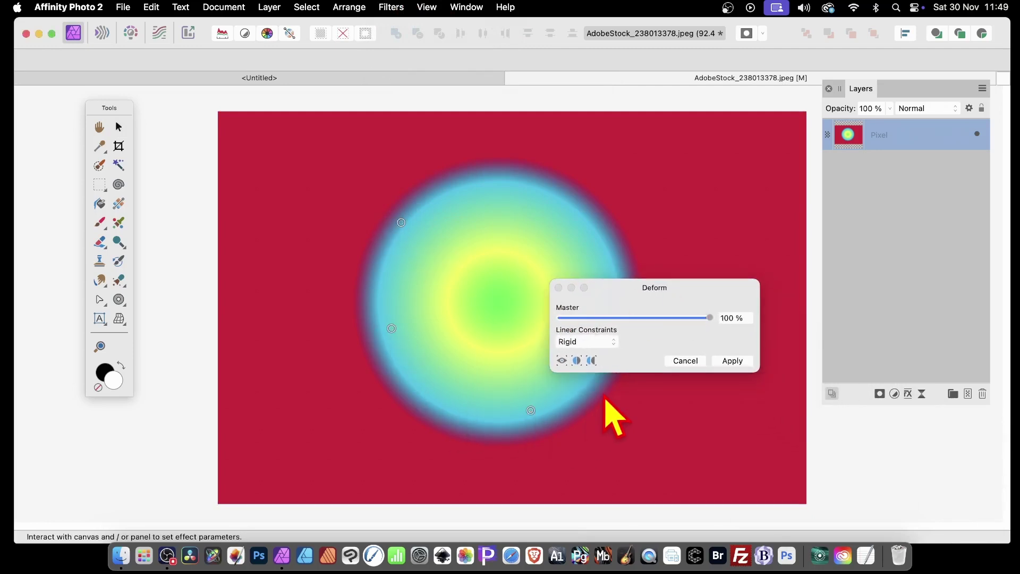
click(603, 393)
click(590, 240)
Pull the circle's two upper corners outward, dent its top edge toward the centre, and stretch a bulge upward beside the dent
drag(590, 240, 637, 214)
drag(401, 222, 365, 199)
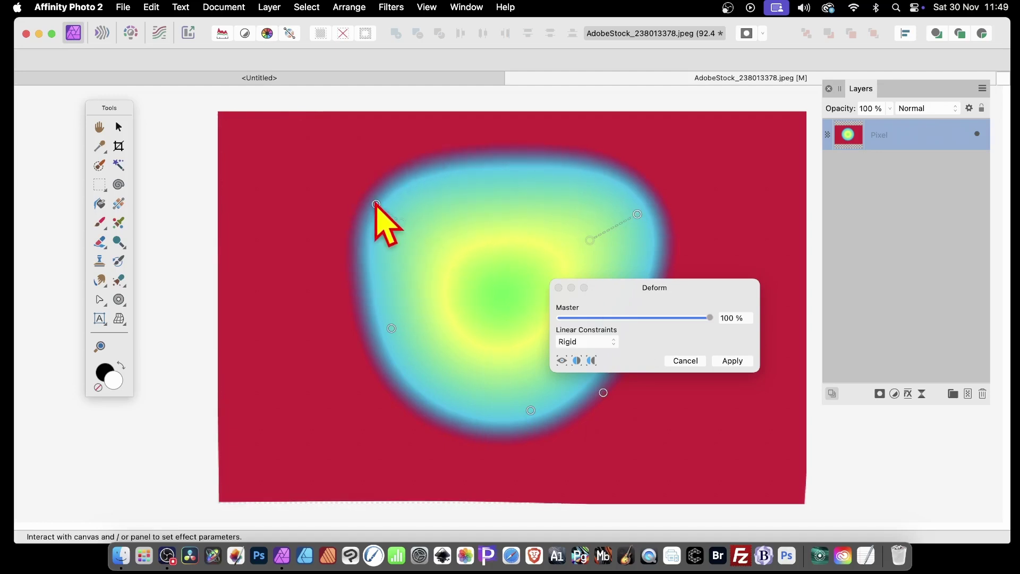
click(494, 180)
drag(495, 179, 500, 271)
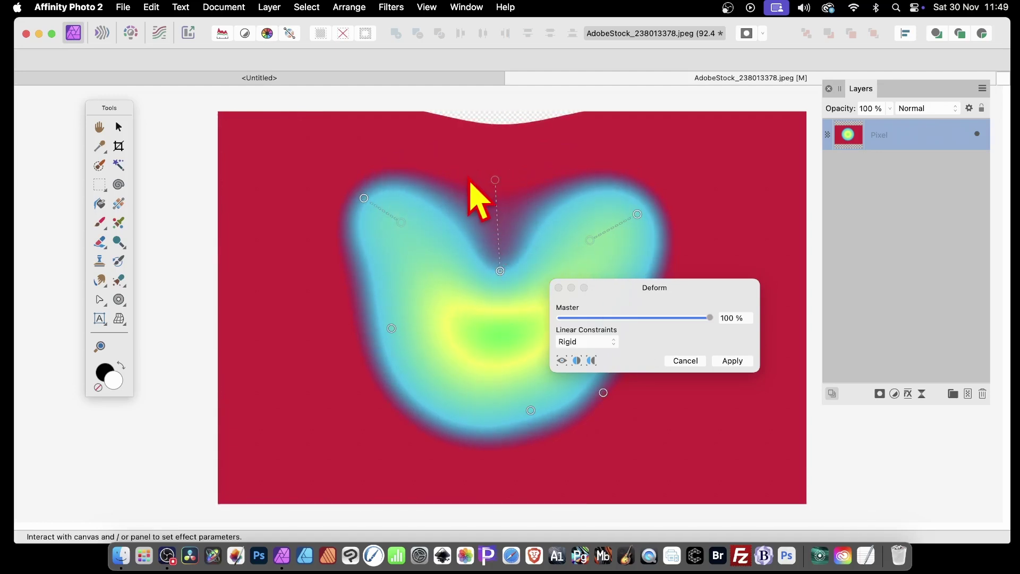
drag(468, 176, 465, 130)
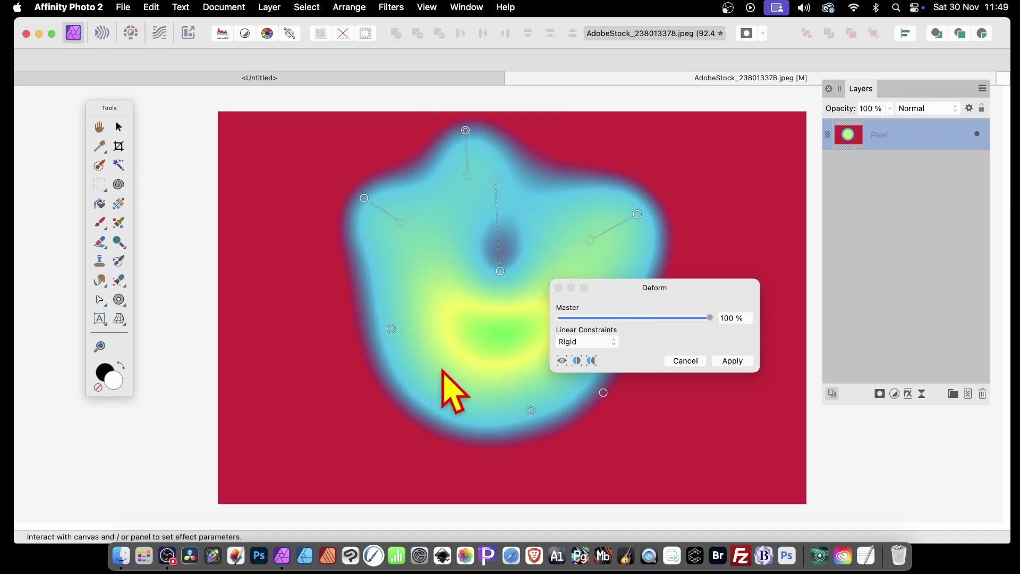
Stretch the shape's lower-left edge outward, and push its bottom edge and two spots of surrounding red on the left inward
drag(441, 368, 419, 444)
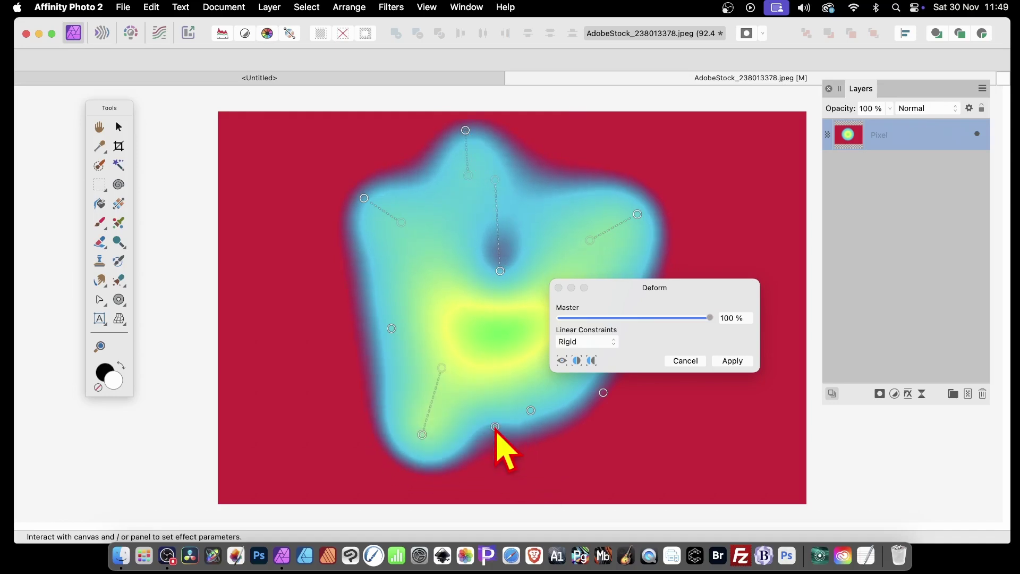
drag(495, 427, 487, 354)
click(316, 372)
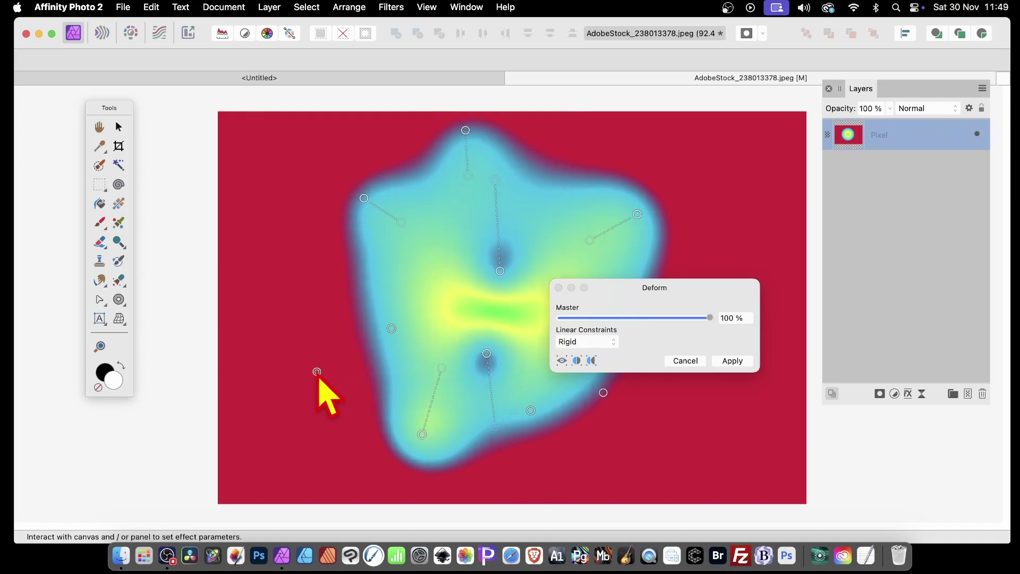
drag(316, 371, 431, 339)
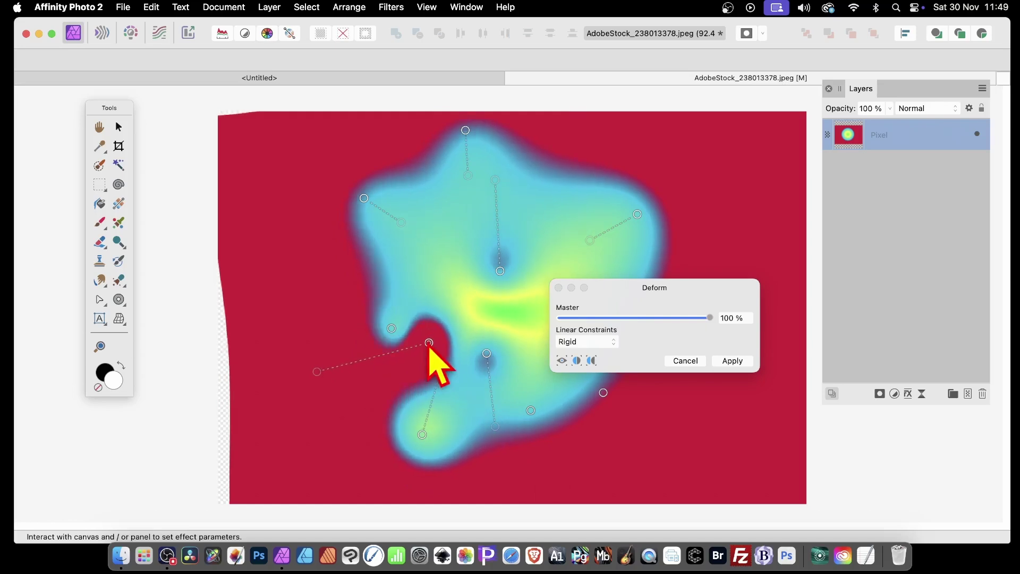
click(336, 265)
drag(336, 265, 423, 263)
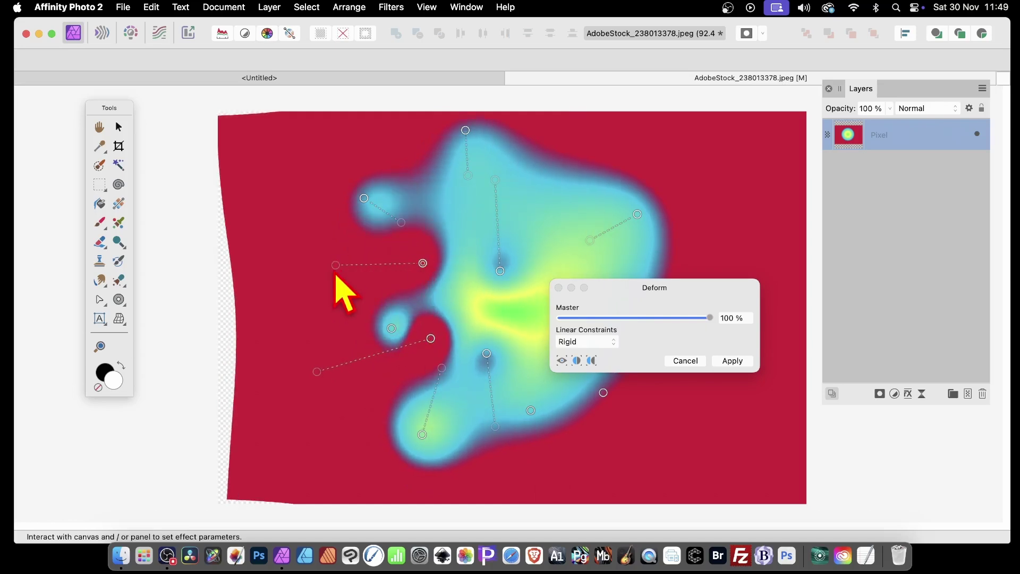
Pull two points in the red background toward the image's left edge and apply the deformation
click(304, 277)
drag(303, 277, 232, 287)
click(257, 425)
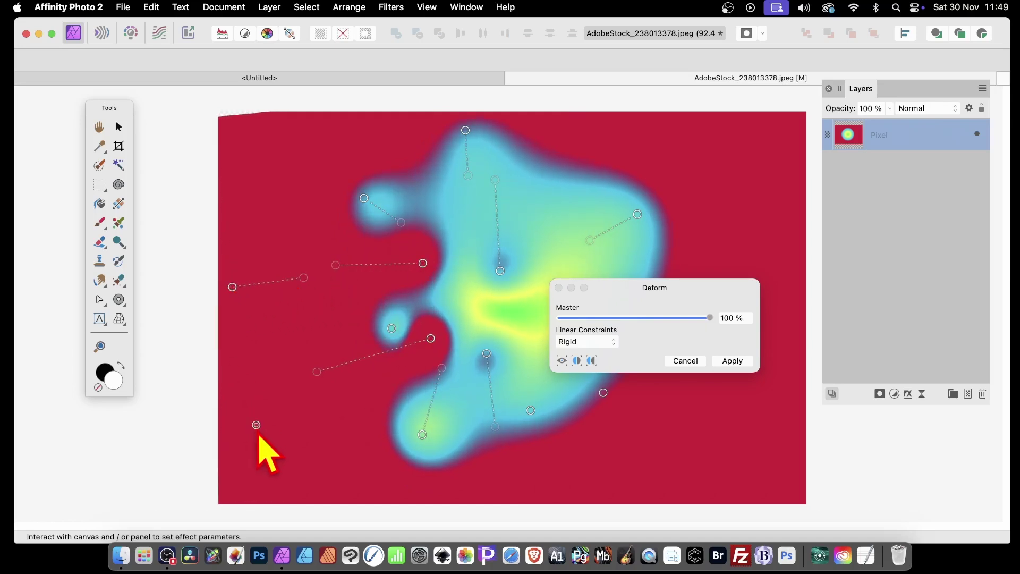
drag(257, 425, 242, 425)
click(732, 360)
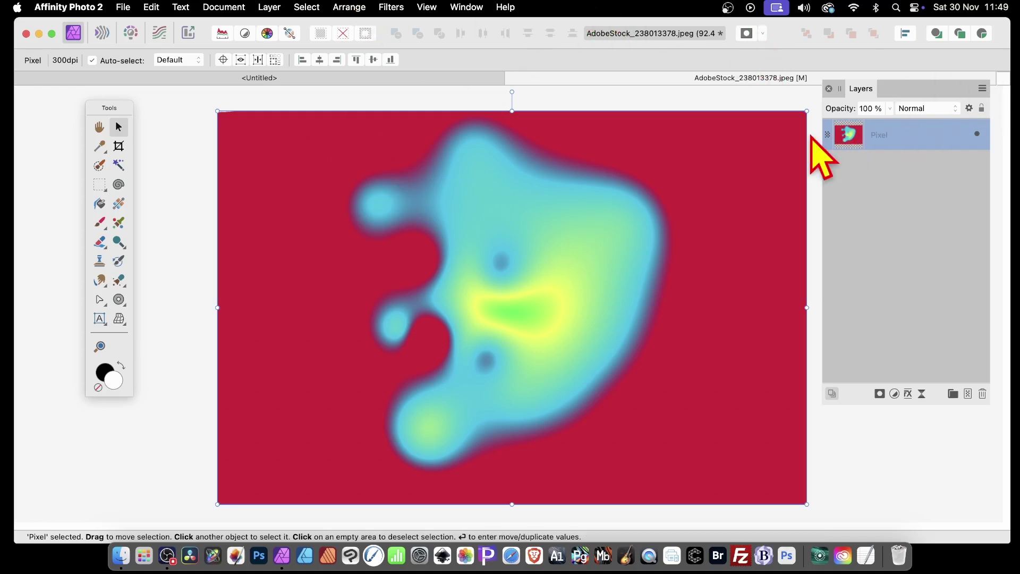
Duplicate the deformed Pixel layer and add a live Band-pass mask to the upper copy
right_click(920, 130)
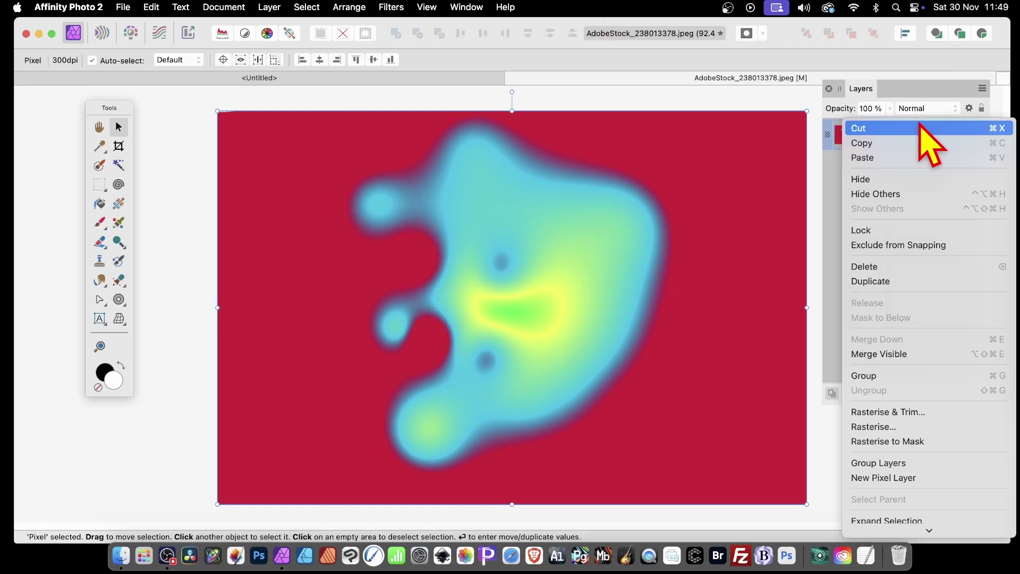
click(874, 282)
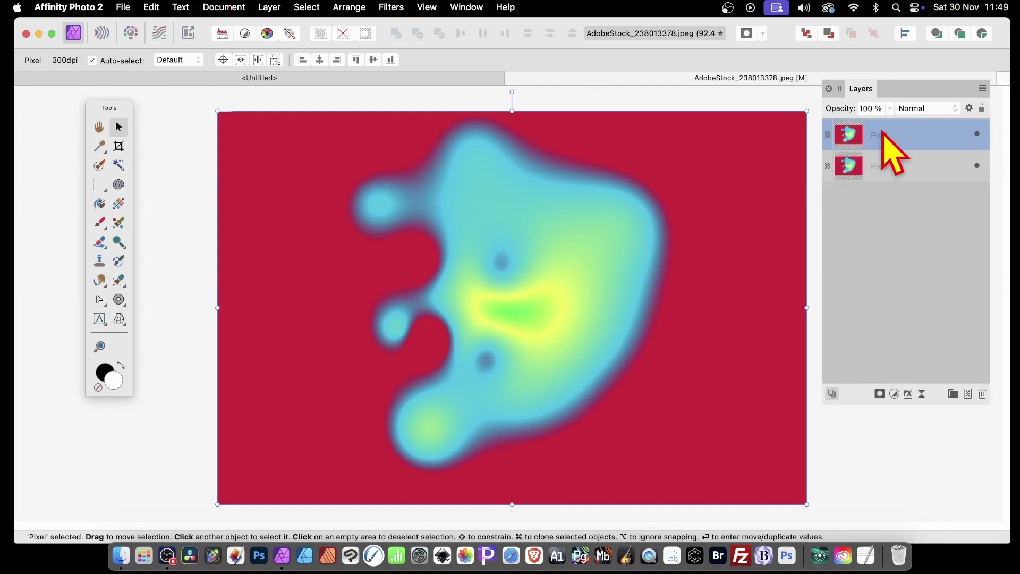
click(271, 7)
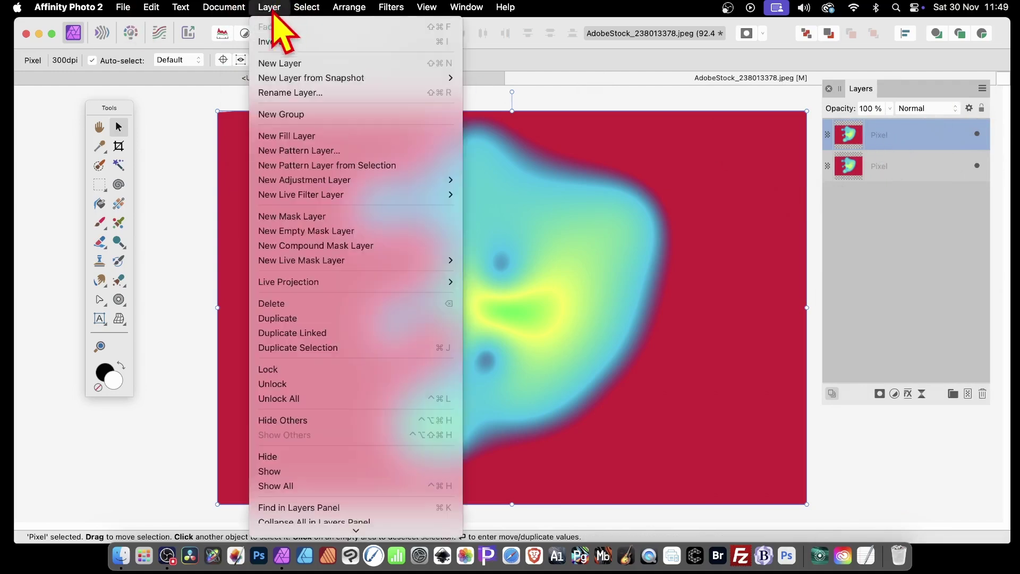
mouse_move(287, 262)
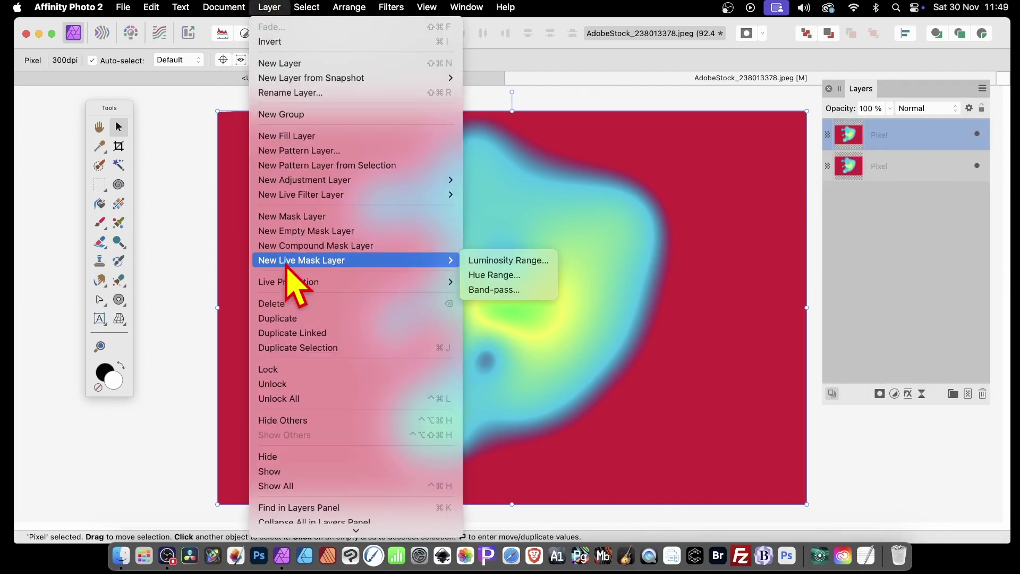
click(505, 289)
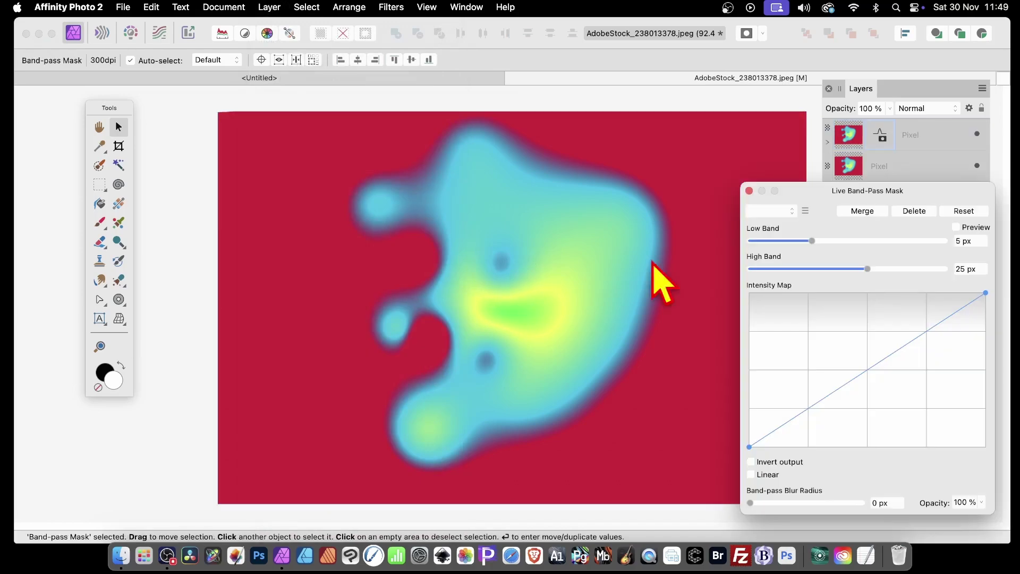
drag(888, 194, 488, 202)
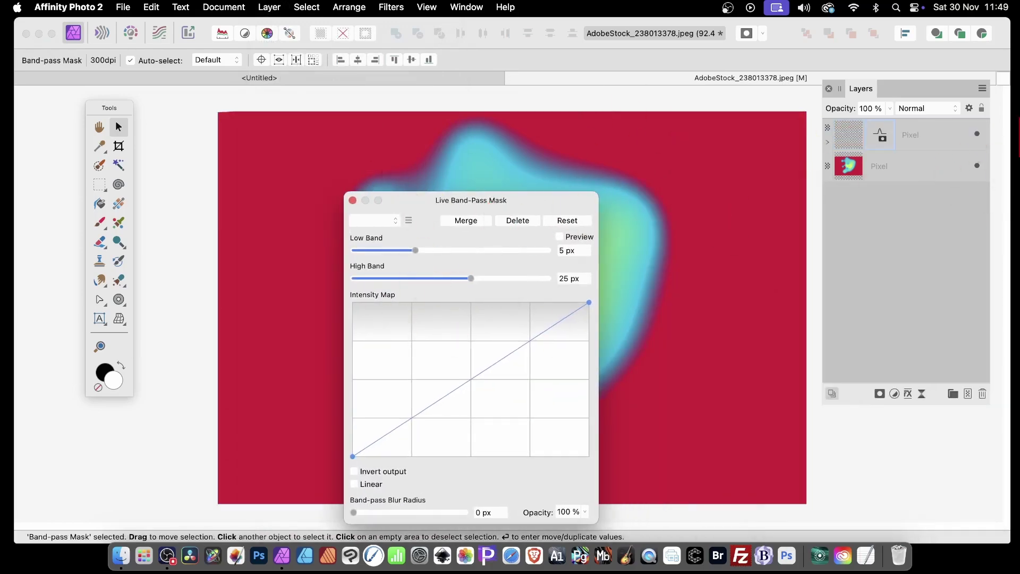
Hide the lower Pixel layer and set the mask to Low Band 0.6 px, High Band 90.4 px, Blur Radius 0.1 px and a raised intensity curve
click(976, 166)
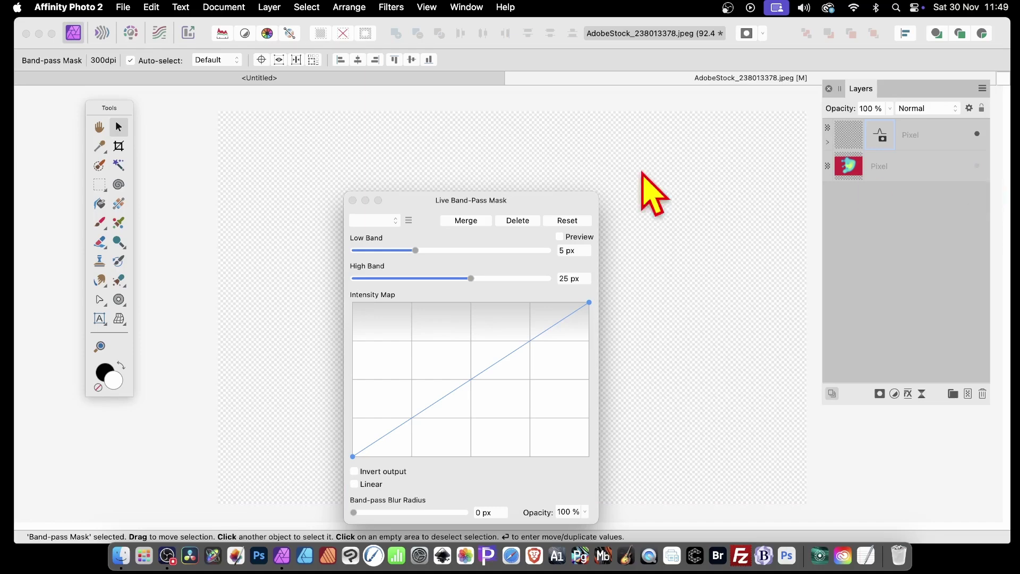
drag(481, 201, 861, 119)
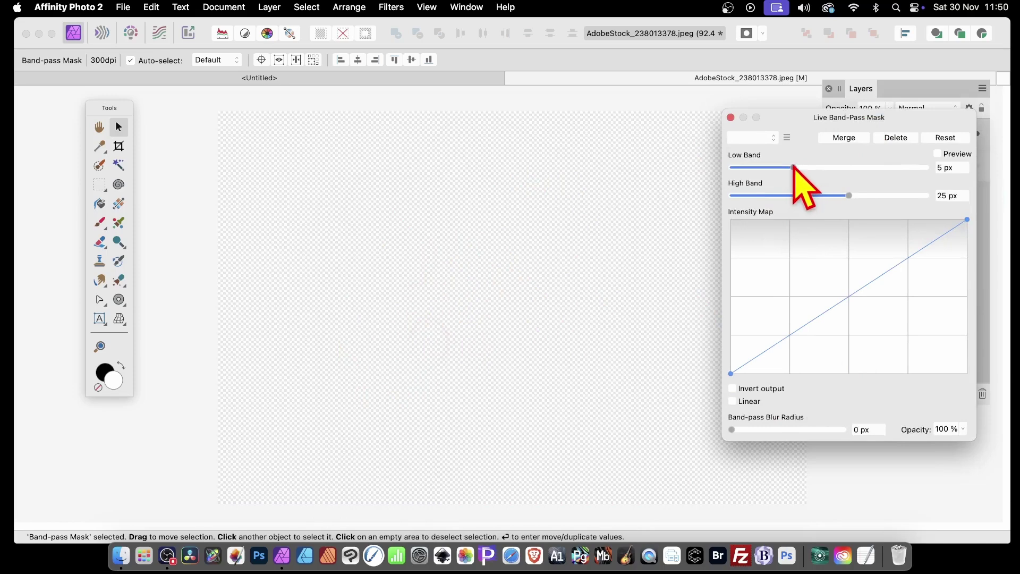
drag(794, 166, 757, 176)
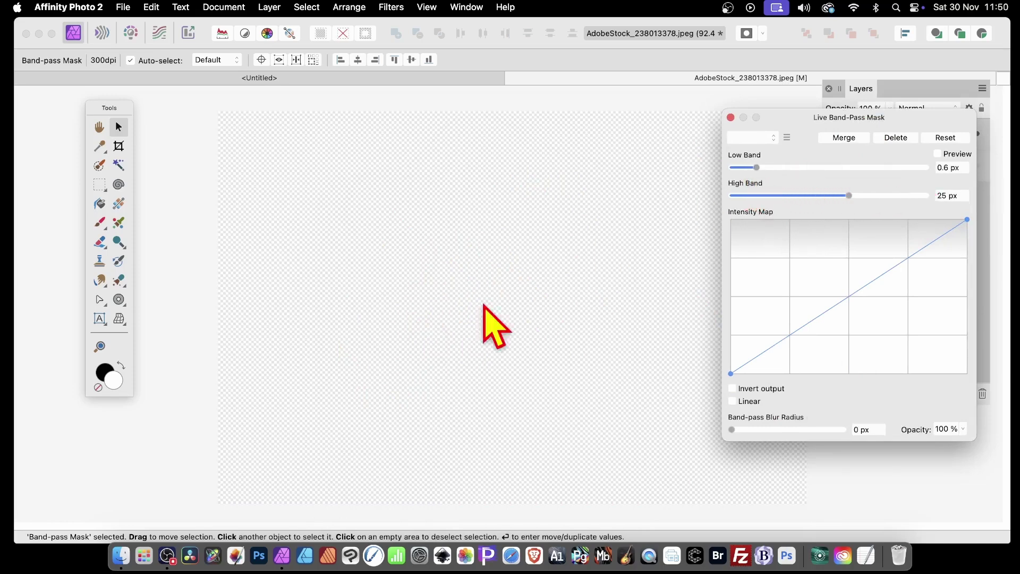
drag(848, 195, 923, 198)
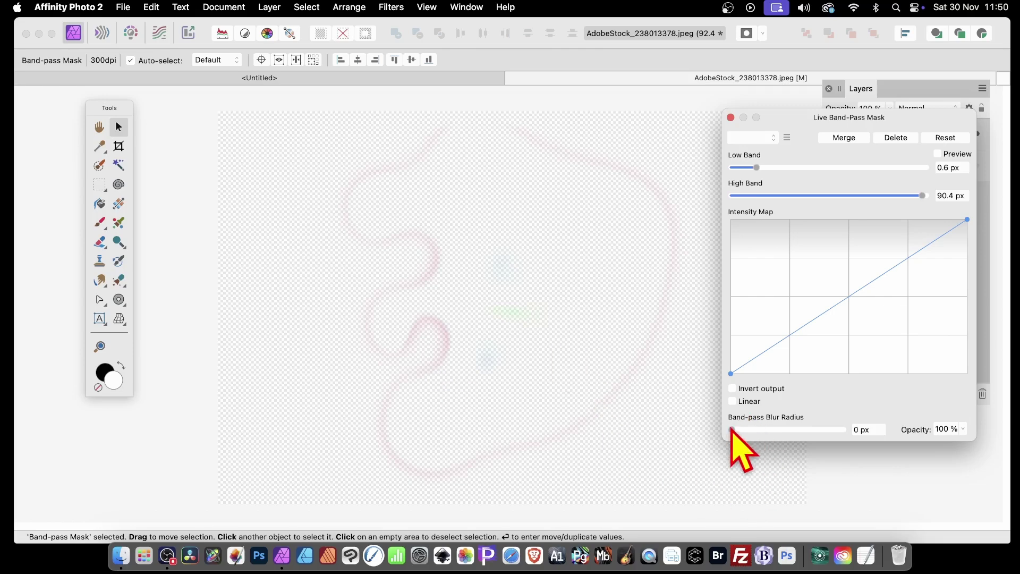
drag(732, 429, 734, 429)
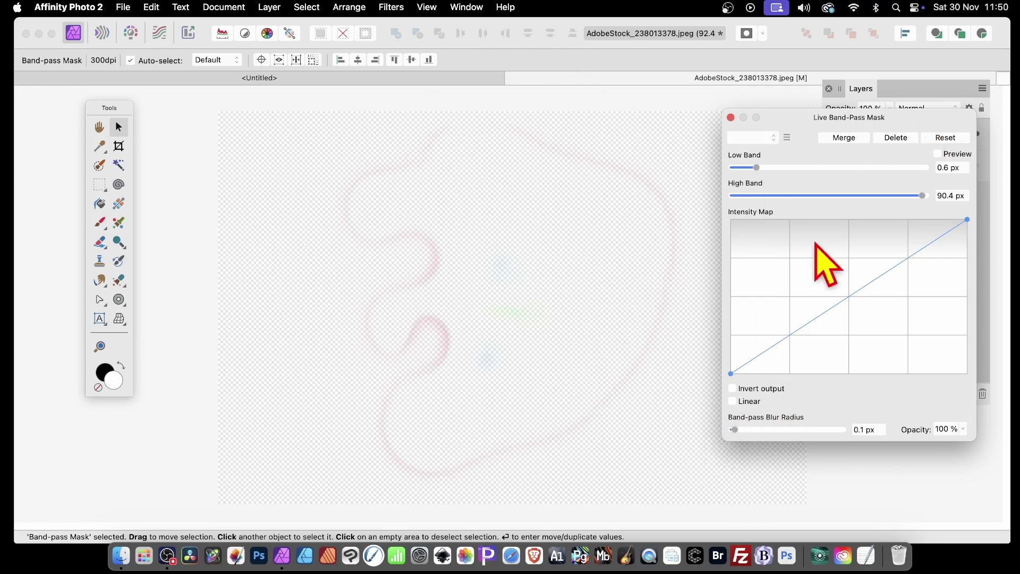
drag(804, 326, 797, 276)
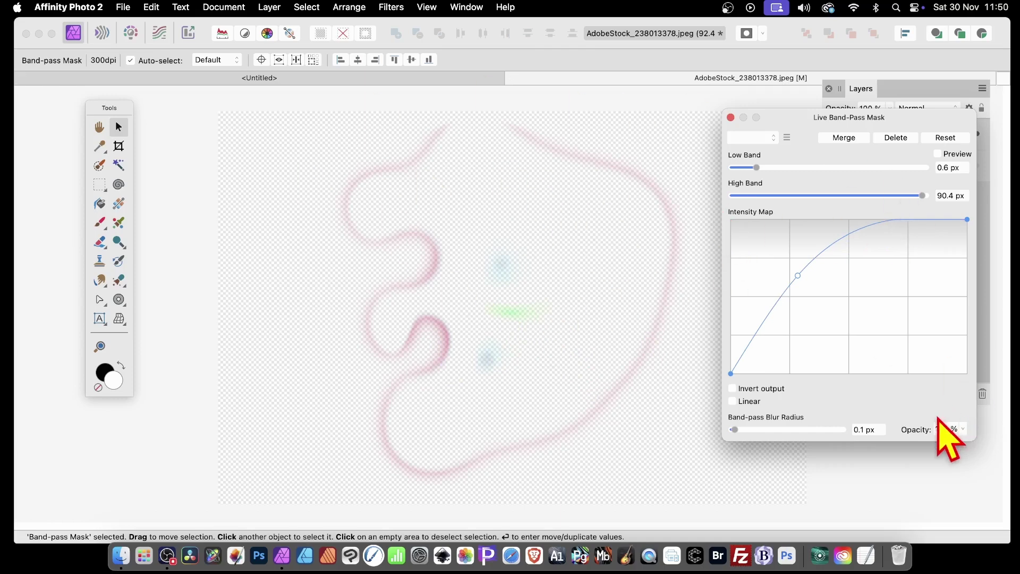
click(731, 118)
Rasterise the band-pass-masked Pixel layer and show the lower Pixel layer again
click(952, 136)
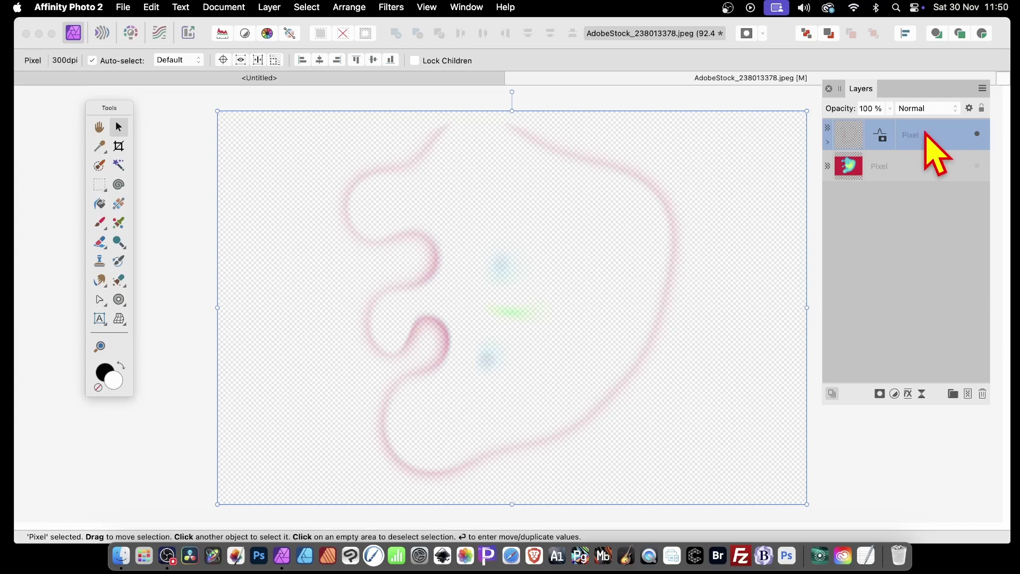
right_click(928, 137)
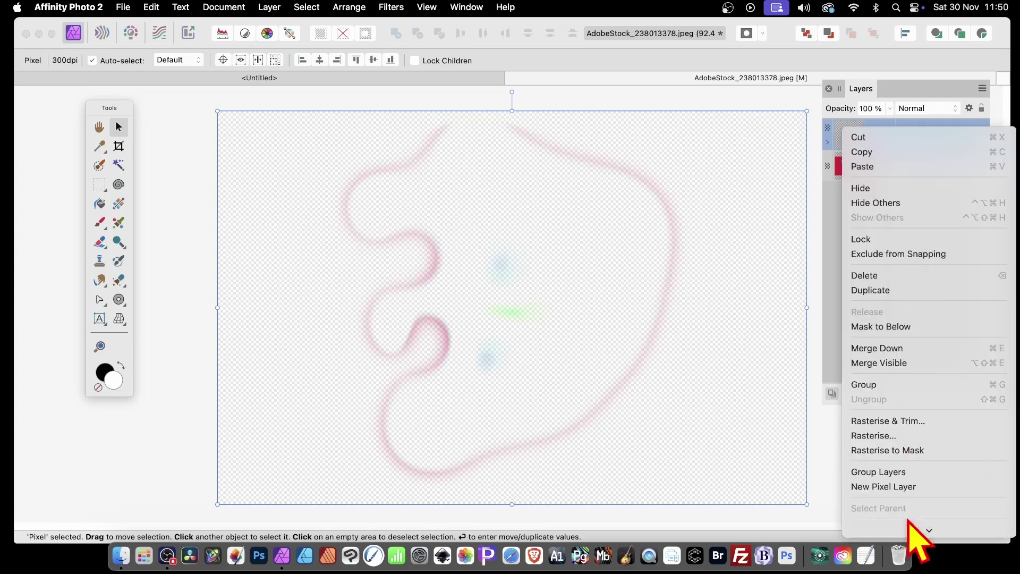
click(885, 398)
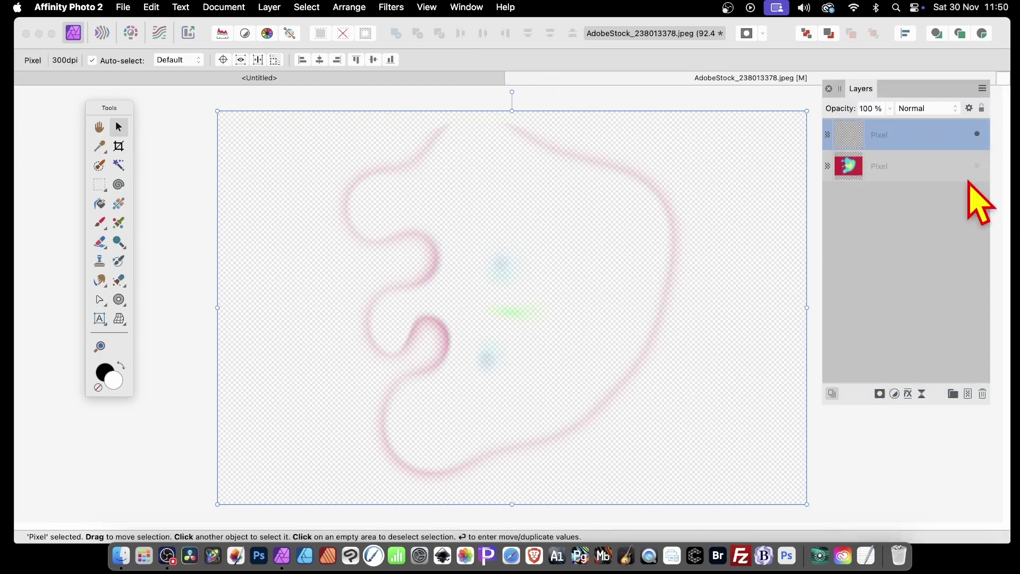
click(978, 165)
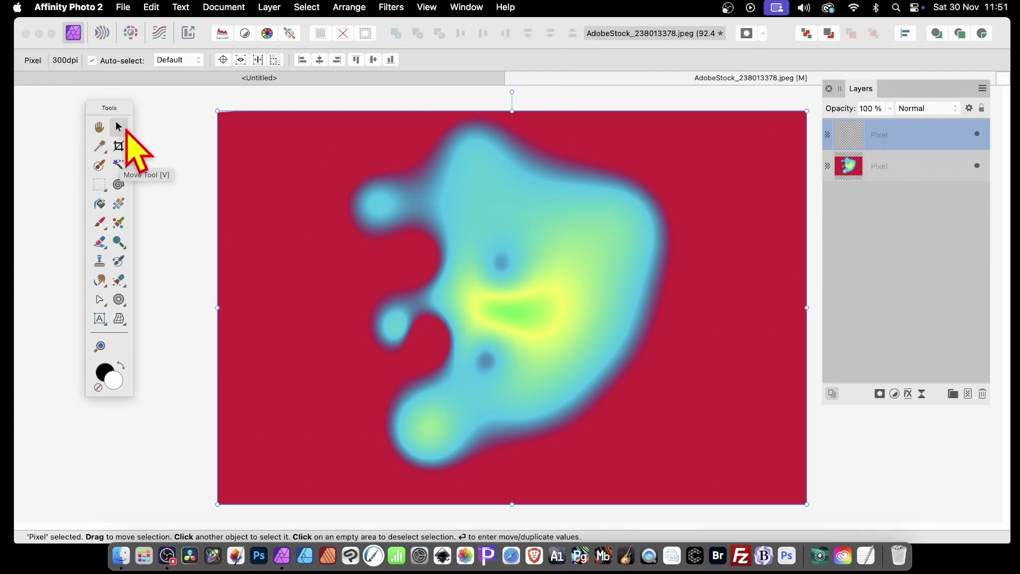
Start Move / Duplicate on the rasterised outline layer with duplication enabled and 36 copies
key(Return)
drag(832, 150, 782, 128)
click(794, 277)
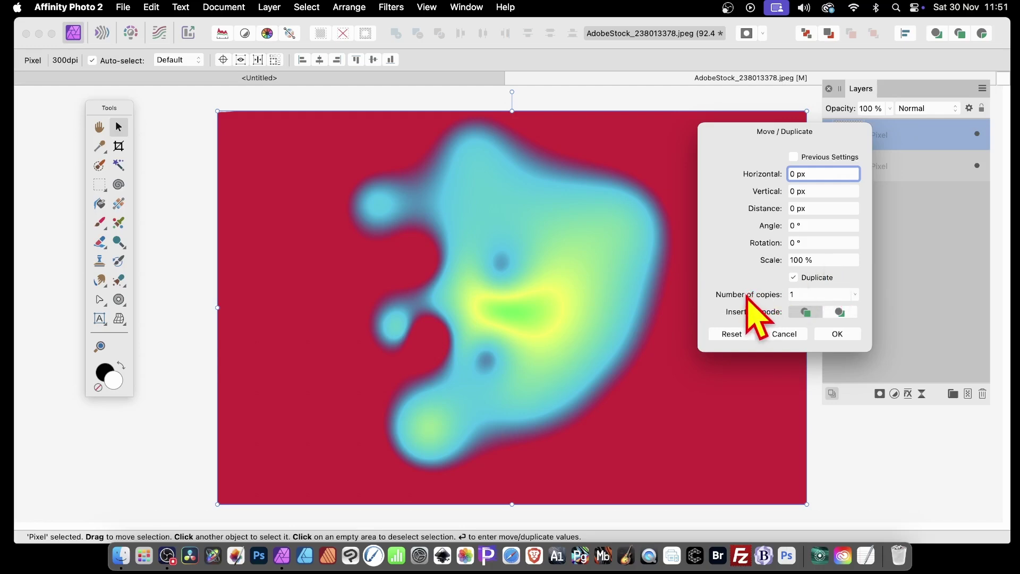
drag(754, 296, 768, 296)
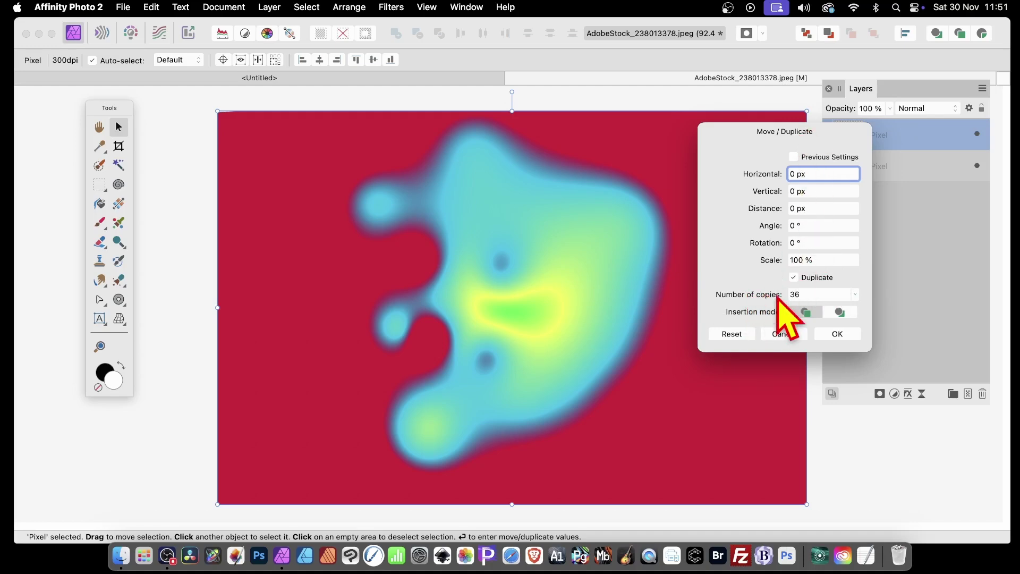
Set the duplicates to a 3 px horizontal offset, 0.3° rotation and 94 copies
drag(760, 177, 762, 177)
drag(769, 243, 772, 245)
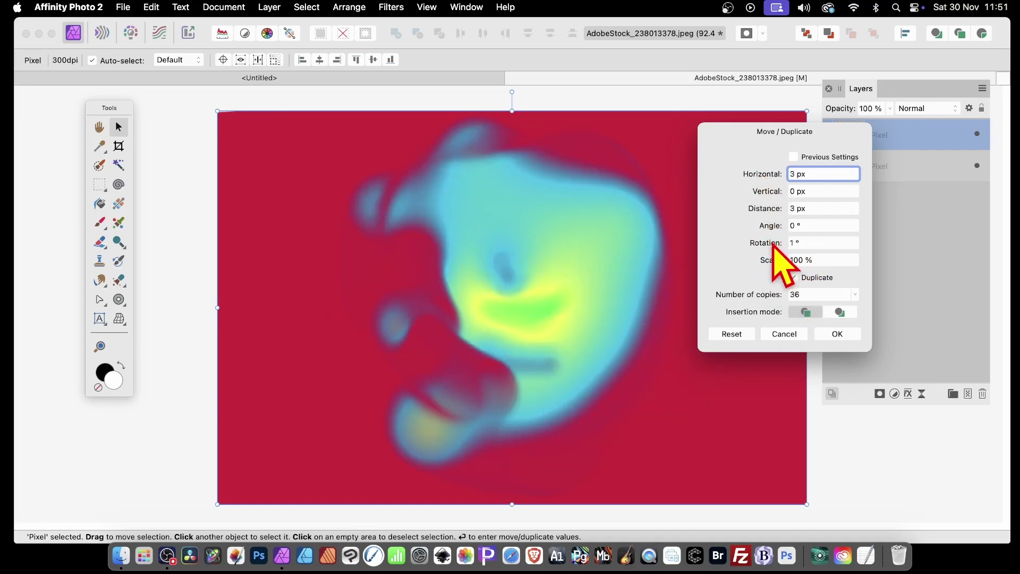
double_click(807, 243)
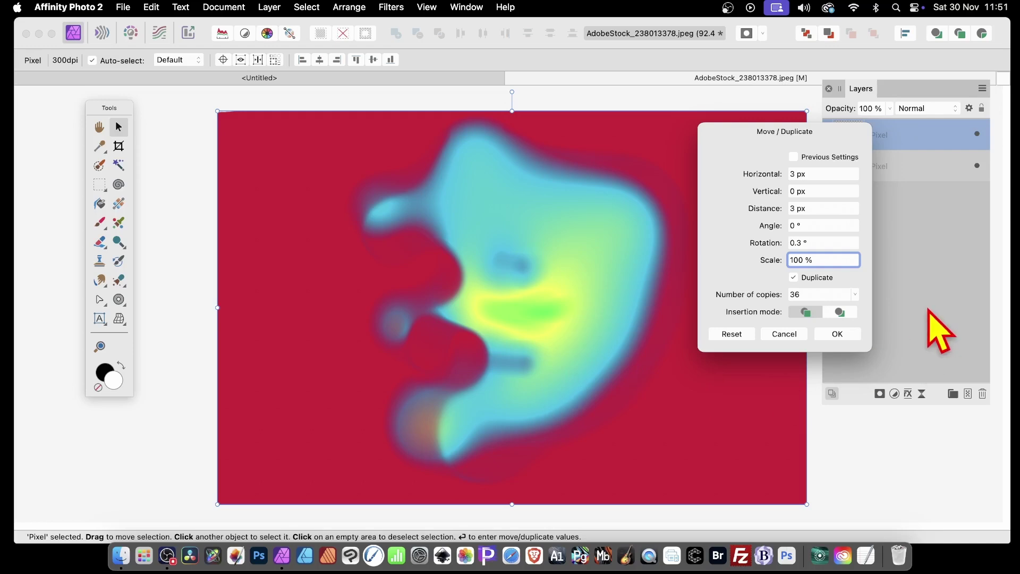
drag(755, 295, 802, 295)
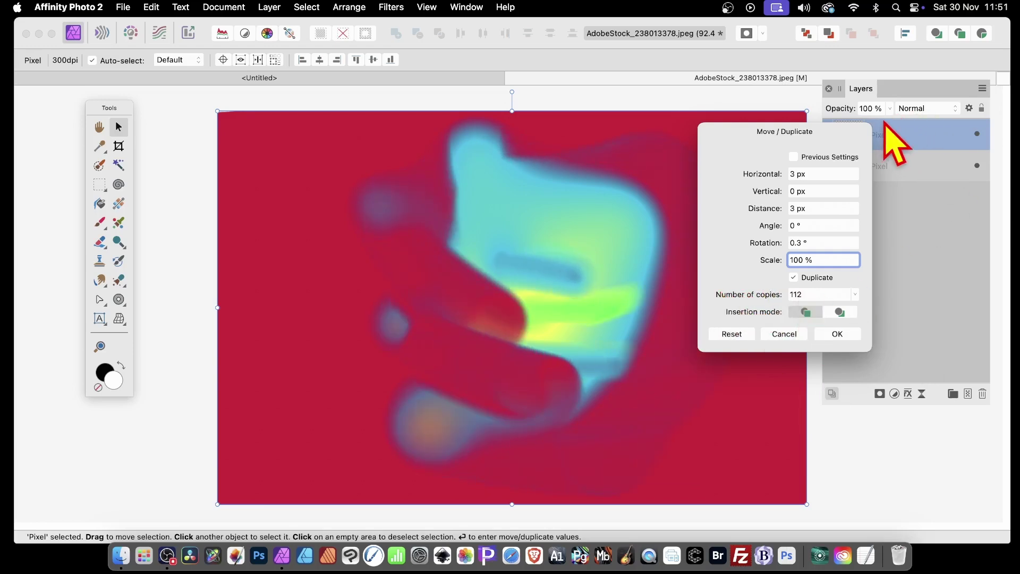
drag(760, 295, 763, 296)
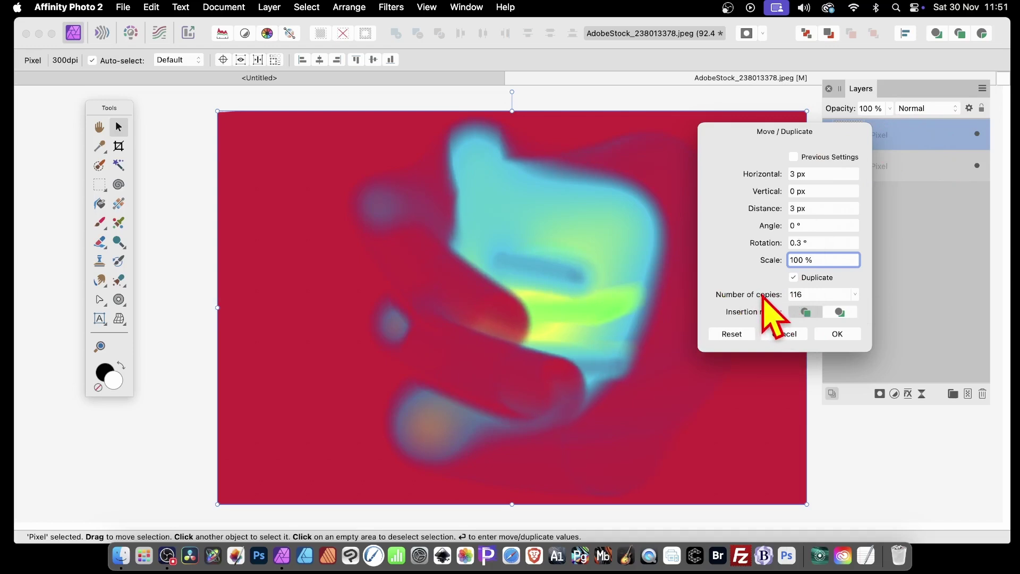
drag(763, 294, 737, 270)
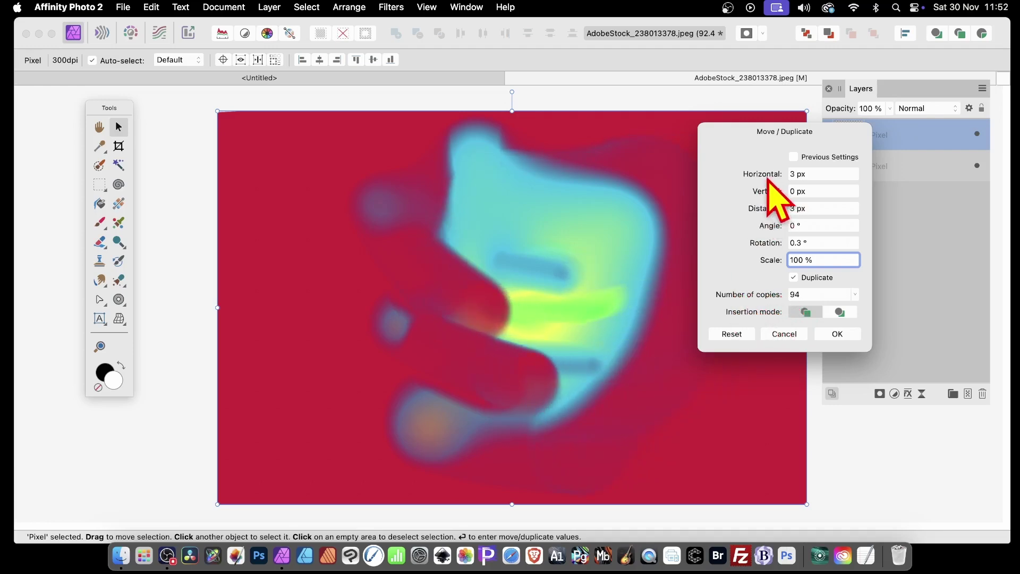
Try a horizontal offset of -5 px, reset the offset, angle and rotation to 0, and set the scale to 102 %
mouse_move(768, 176)
mouse_down()
mouse_move(754, 176)
mouse_move(767, 182)
mouse_up()
click(786, 174)
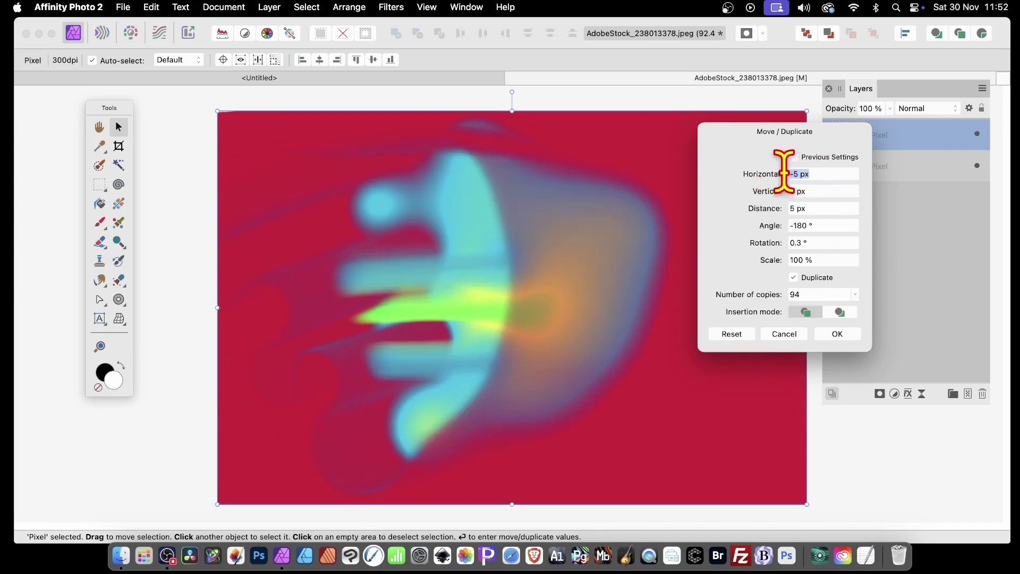
text(0)
key(Tab)
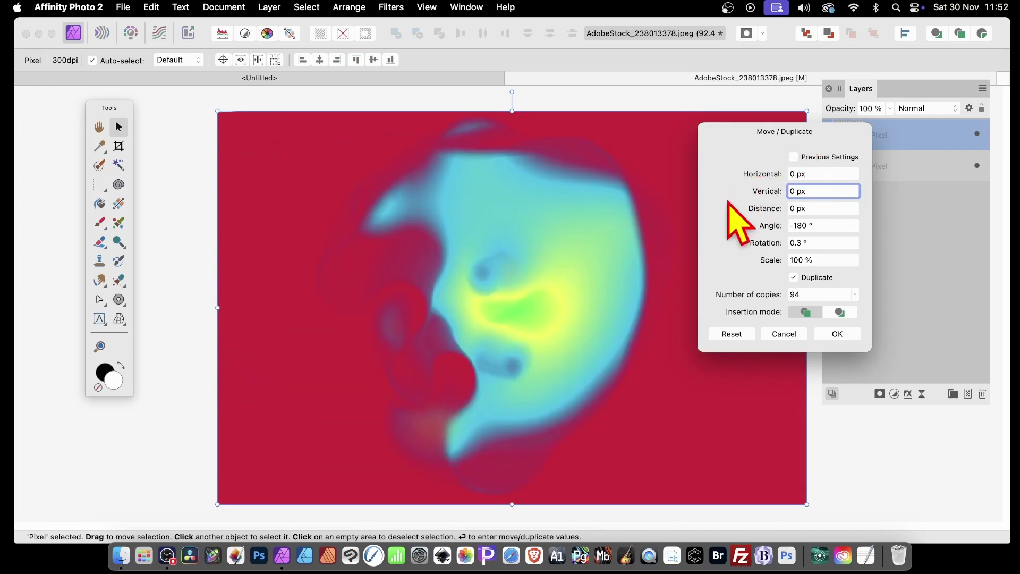
click(826, 226)
text(0)
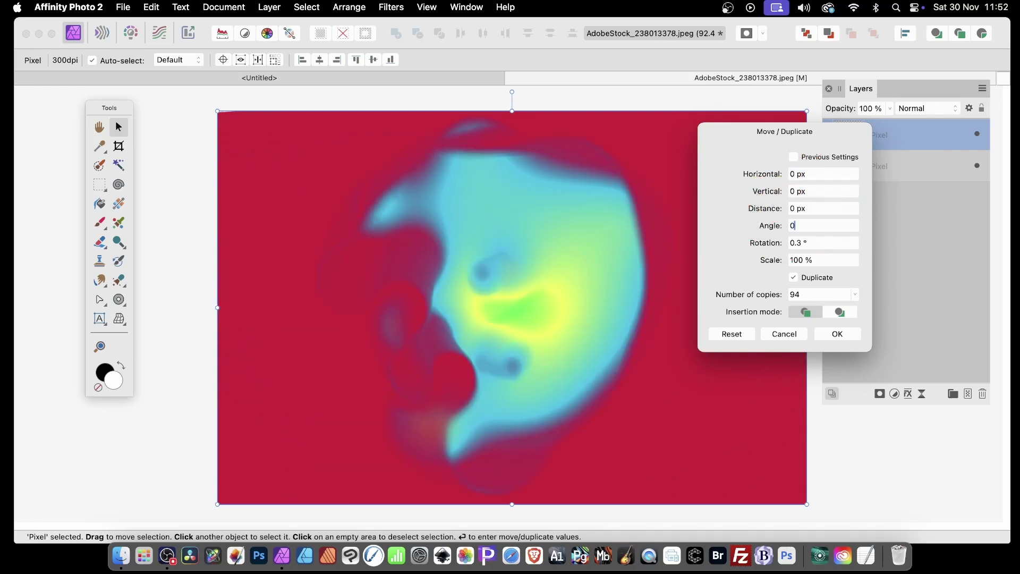
click(826, 239)
text(0)
key(Tab)
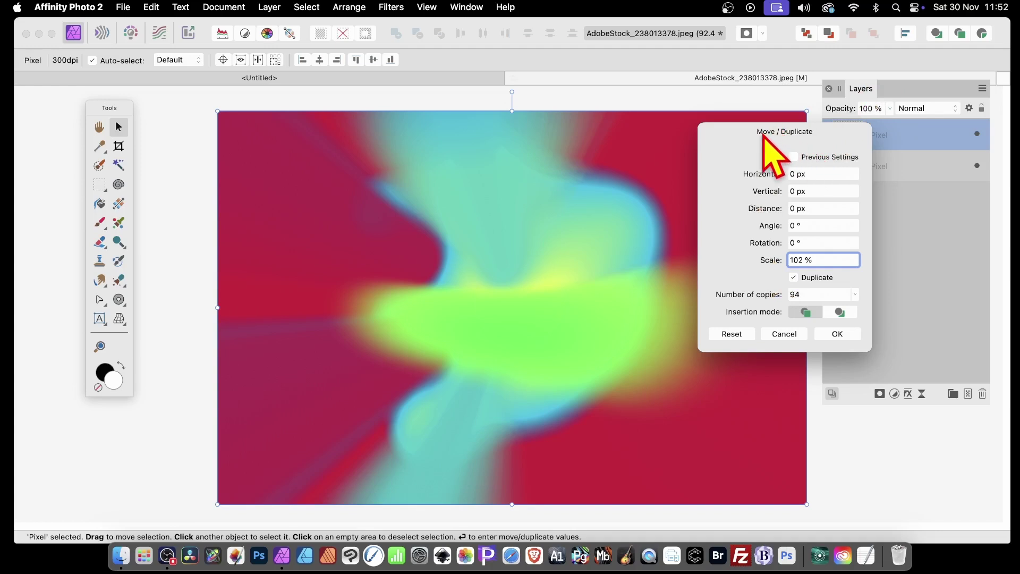
Raise the number of copies to 111 and set the duplicates' scale to 102.4 %
drag(769, 135, 894, 149)
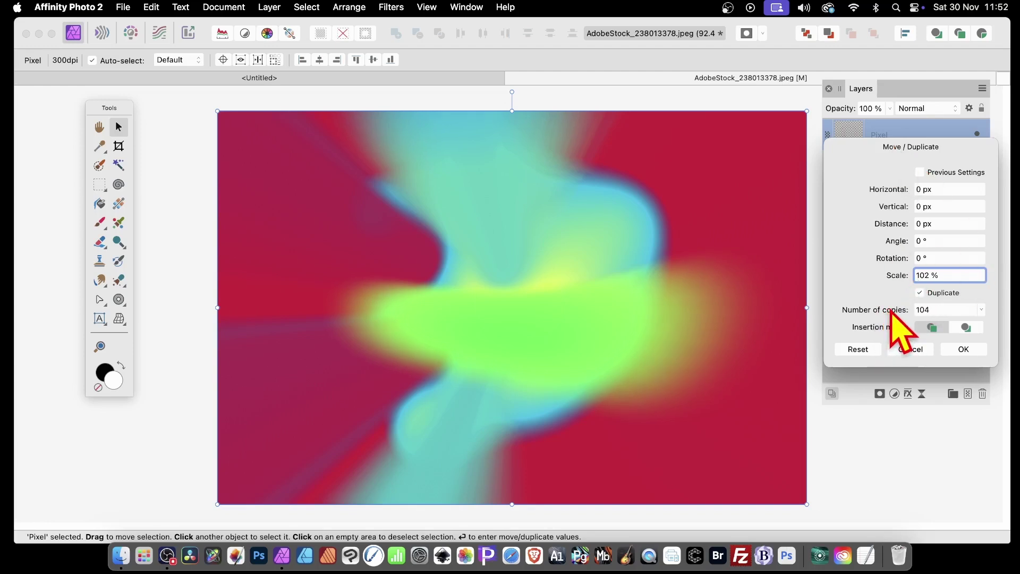
scroll(890, 310, up, 1)
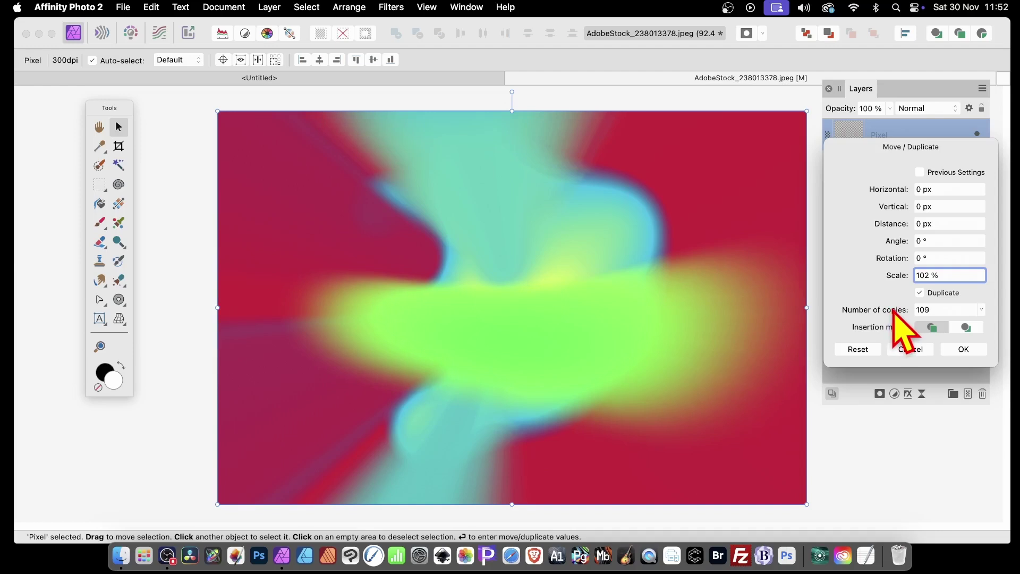
scroll(893, 311, up, 2)
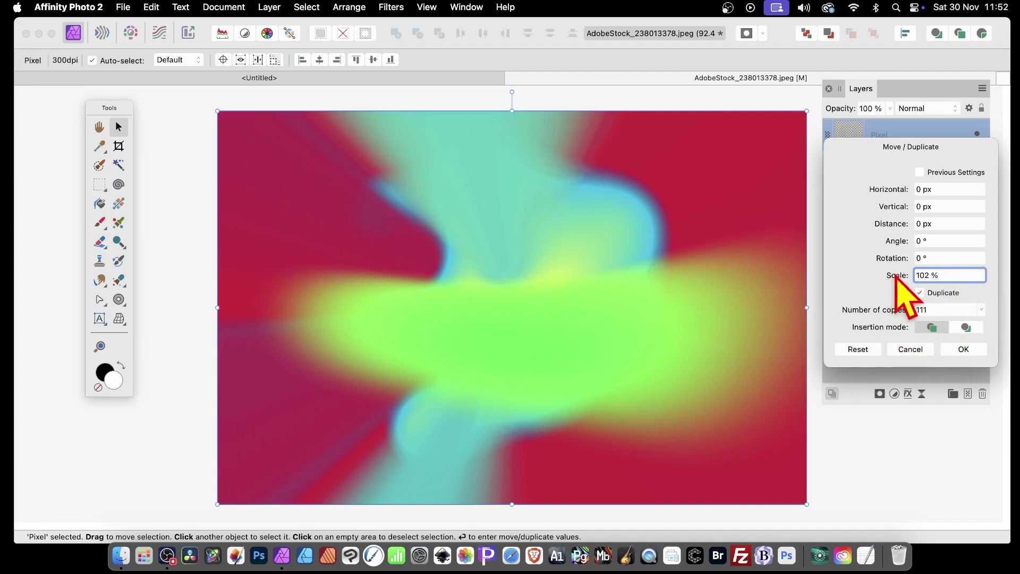
drag(952, 276, 886, 273)
text(10)
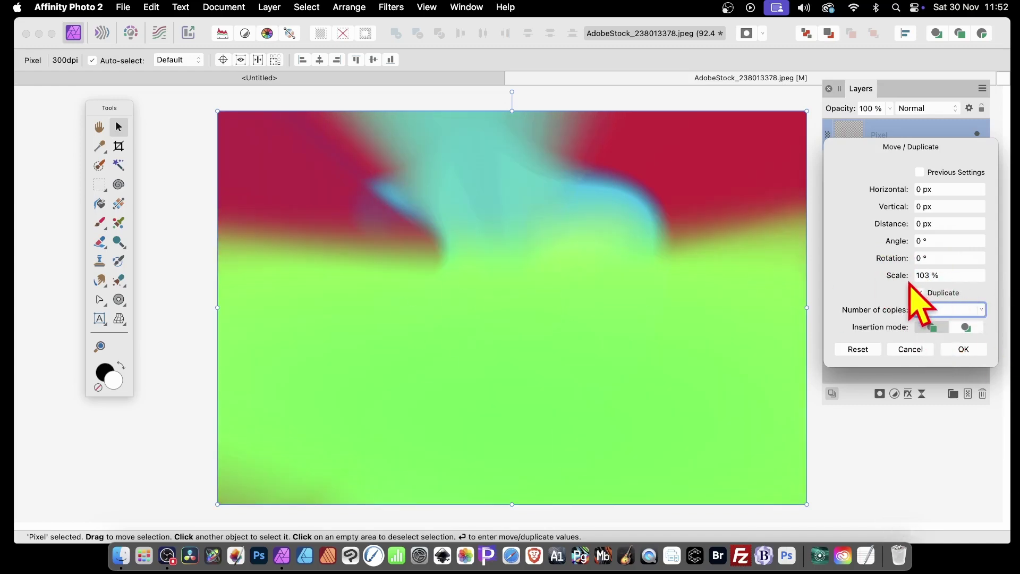
click(942, 276)
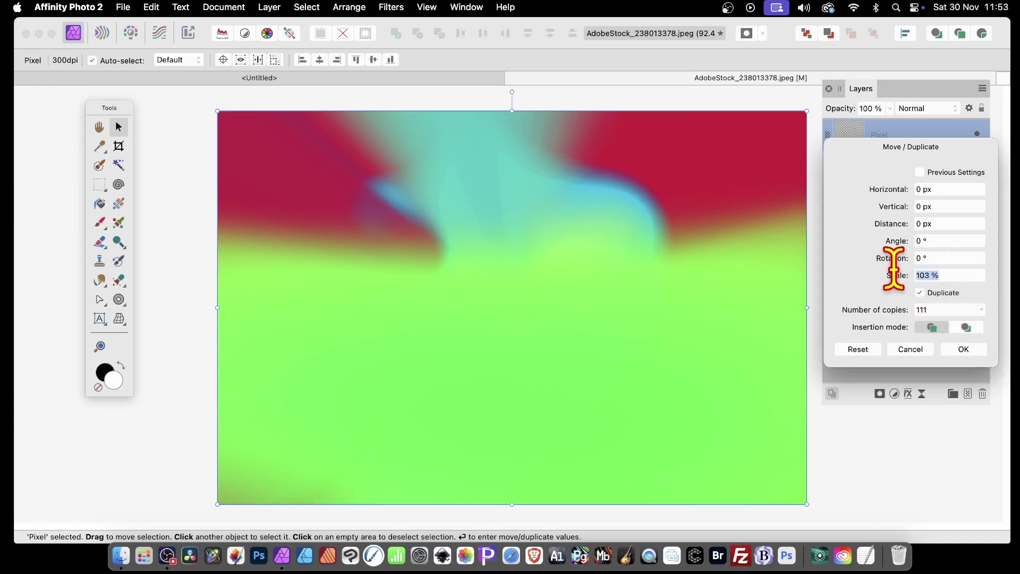
text(1)
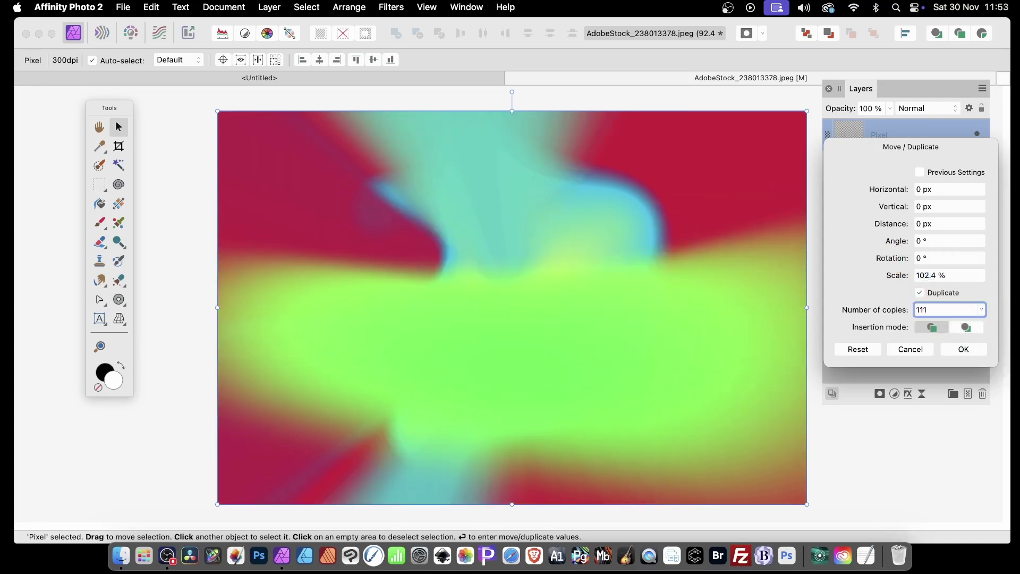
Try rotations of 1° and 0.1° for the duplicates and settle on 0.3°
click(916, 274)
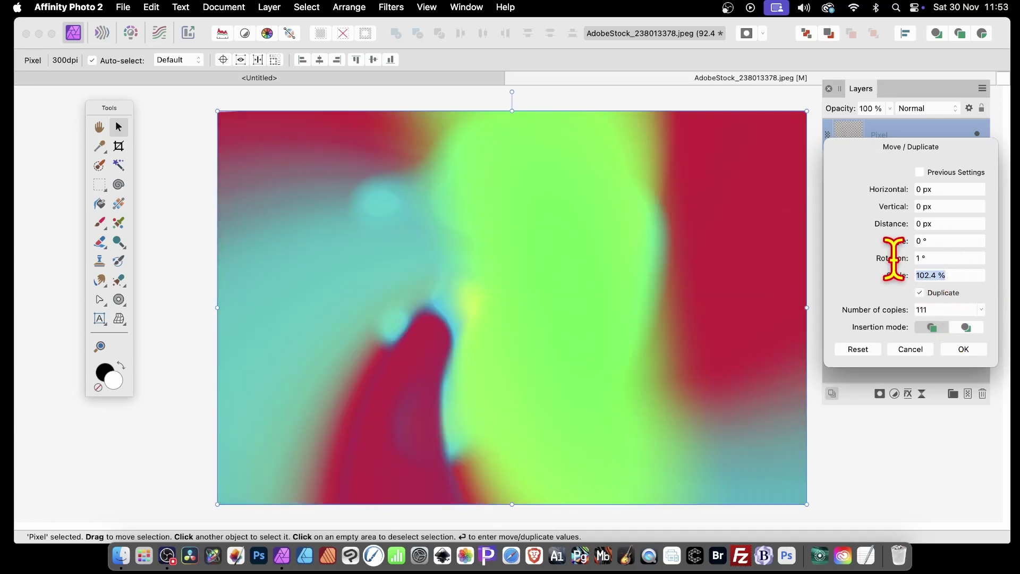
click(934, 257)
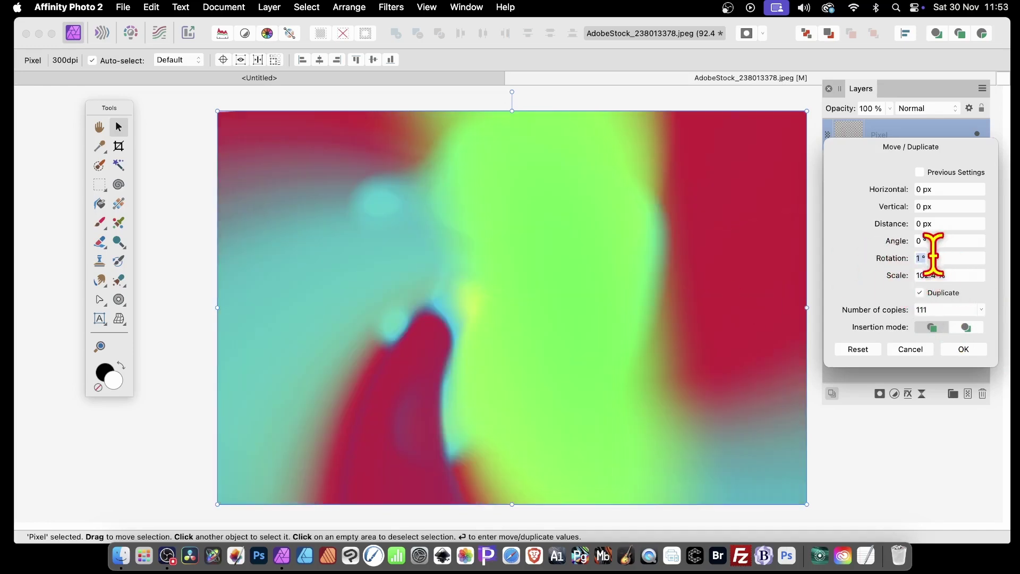
text(0.)
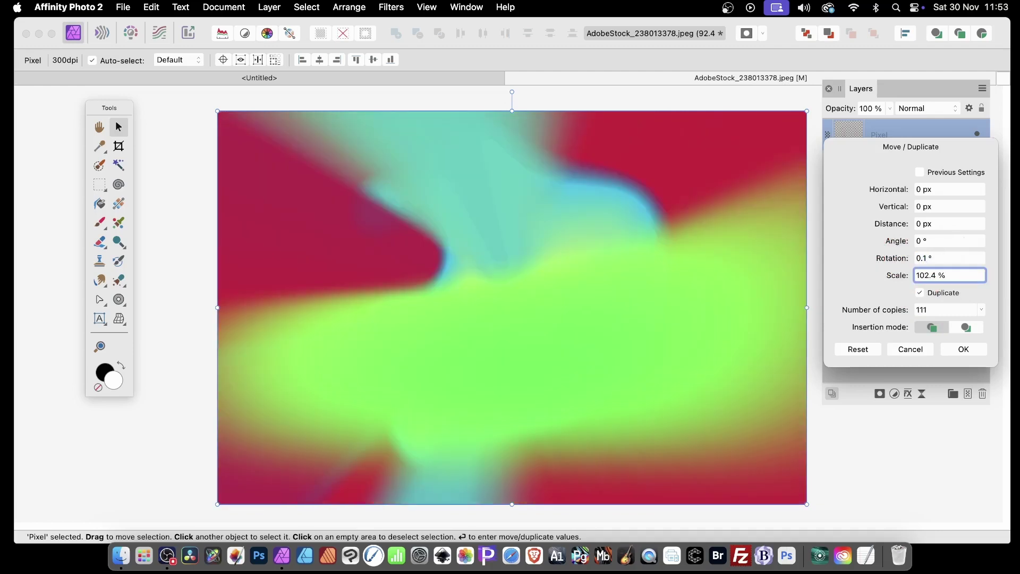
click(934, 257)
text(0)
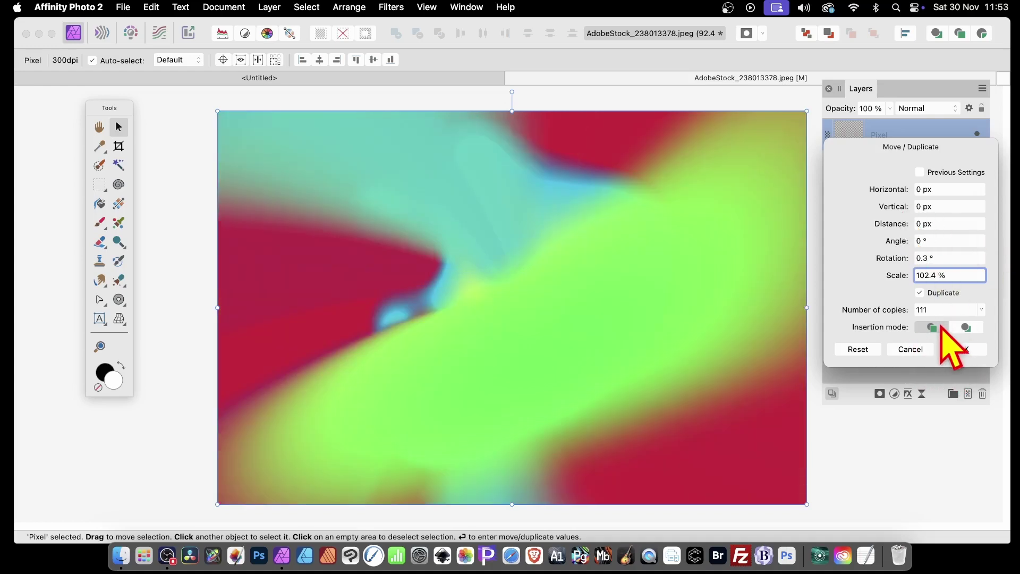
Set the duplicates' scale to 101 %, raise the number of copies to about 124 and create them
drag(949, 276, 892, 270)
text(101)
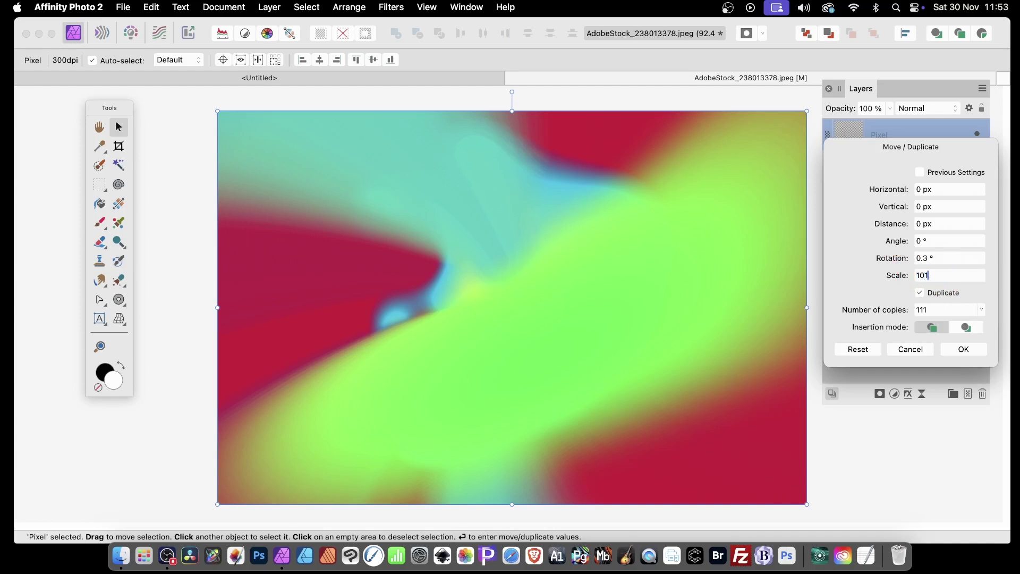
key(Tab)
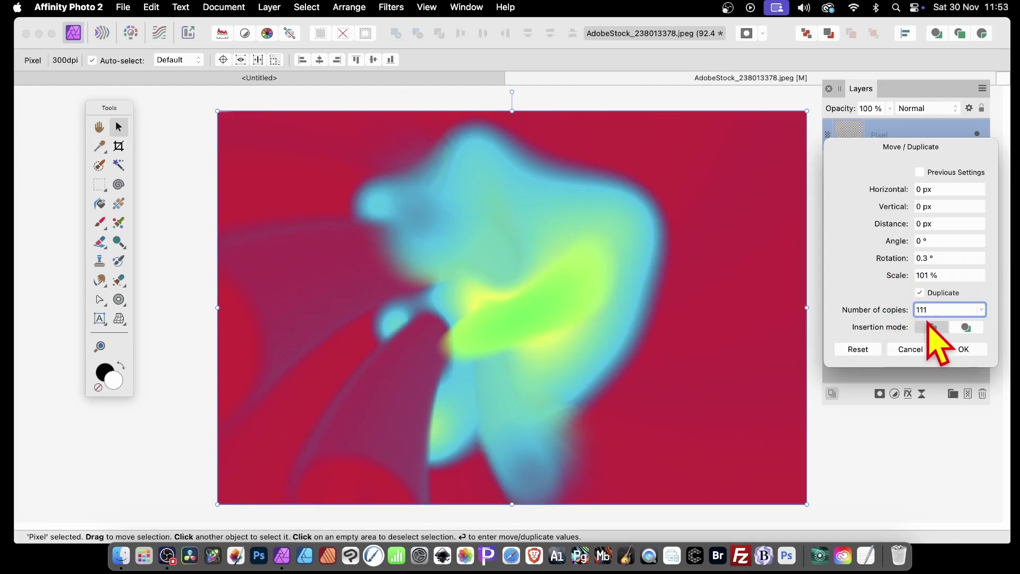
drag(879, 308, 883, 308)
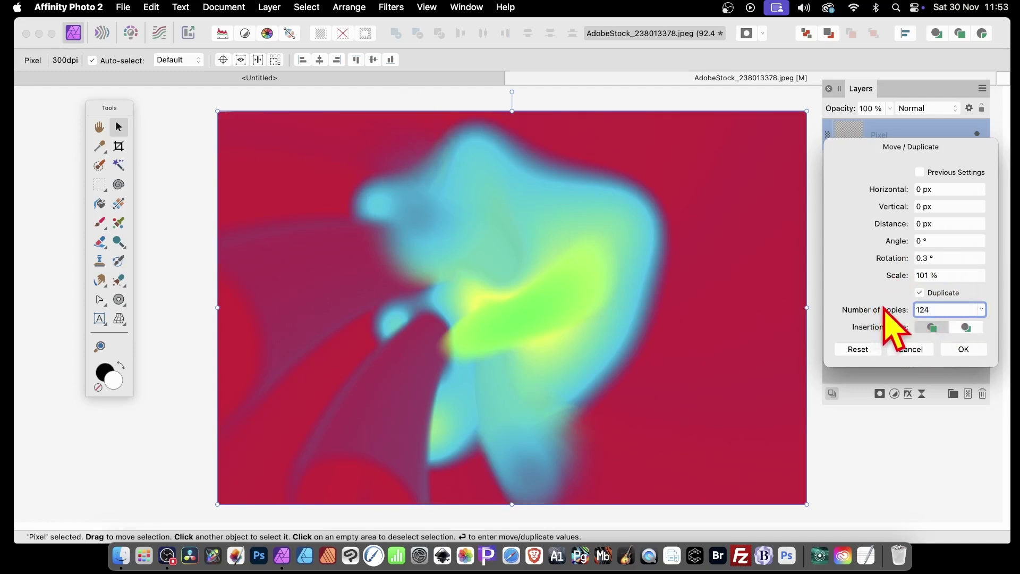
click(964, 349)
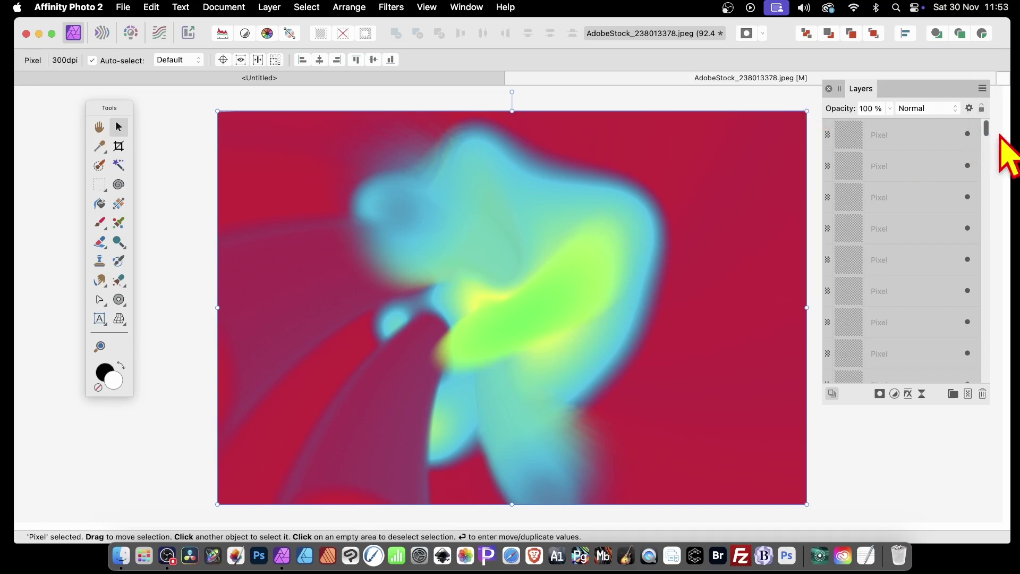
Merge all visible Pixel layers with Merge Visible
click(269, 7)
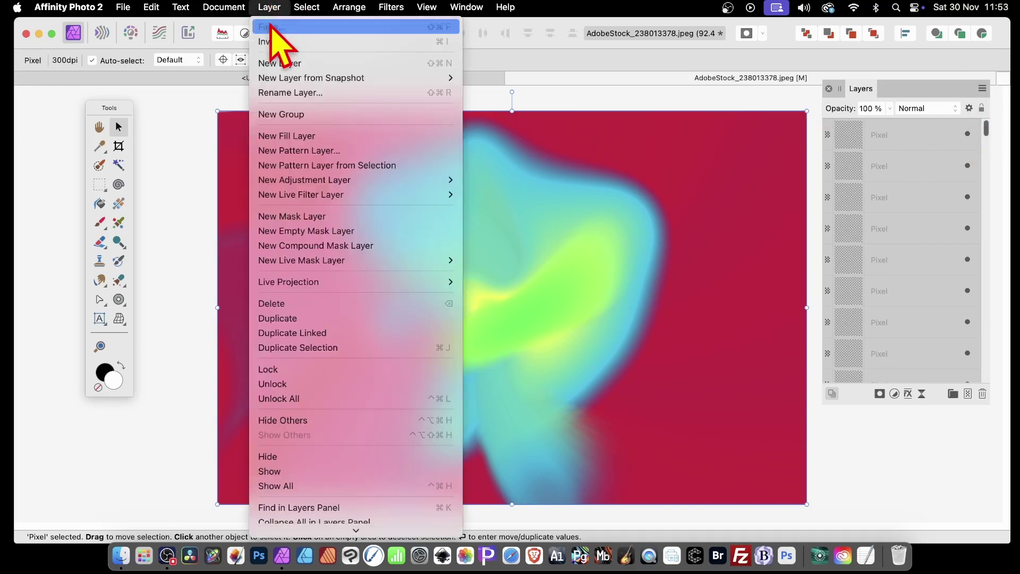
scroll(356, 266, down, 2)
scroll(340, 441, down, 3)
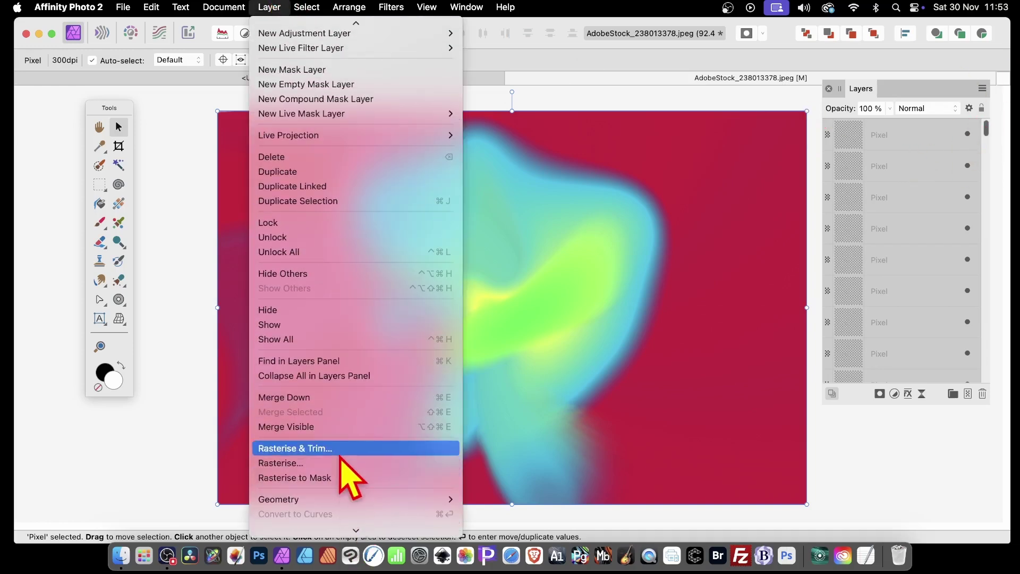
click(328, 426)
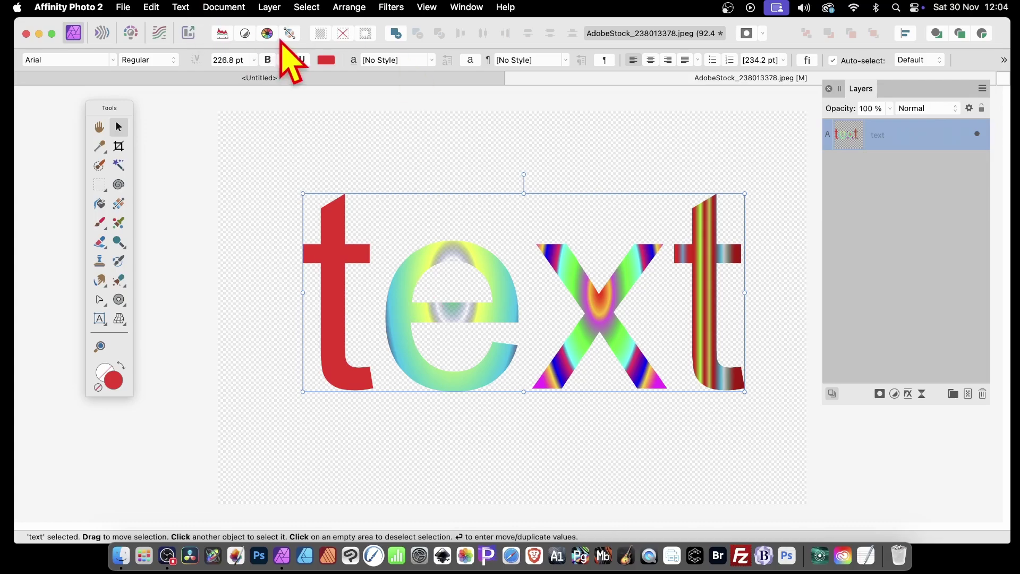
Apply a Gaussian Blur with an 8 px radius to the multicoloured text layer, letting it be rasterised
click(393, 6)
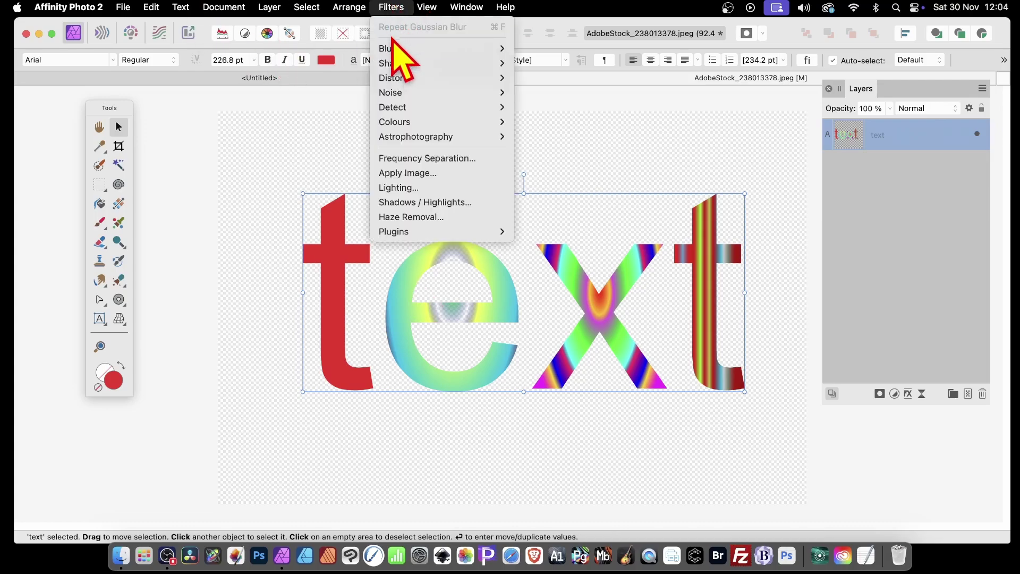
mouse_move(392, 47)
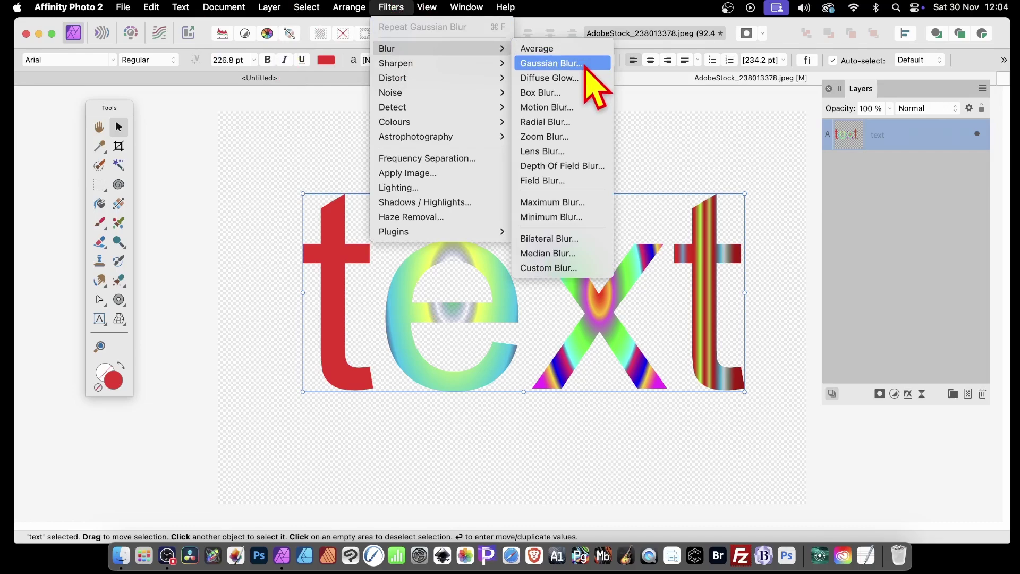
click(585, 67)
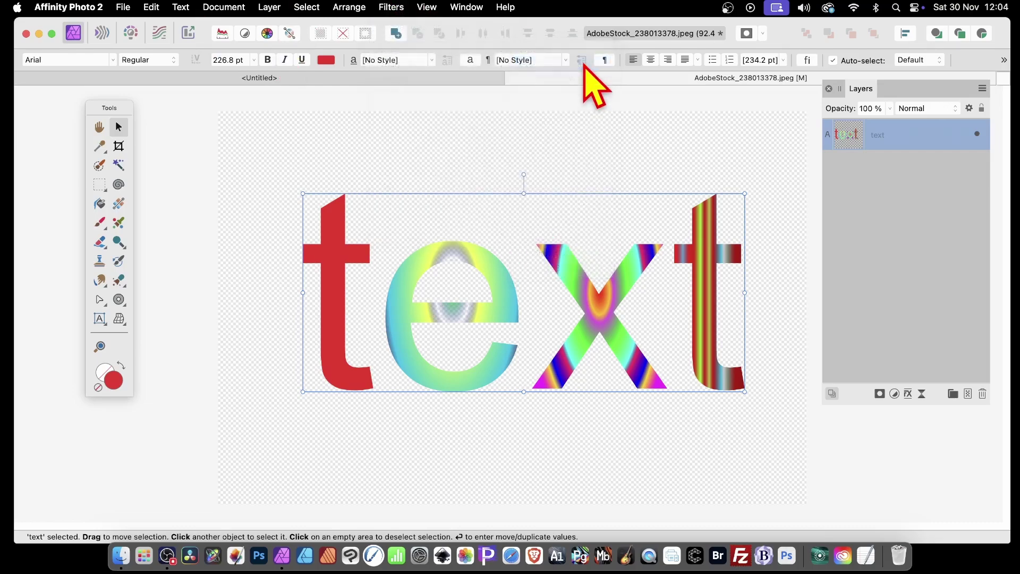
drag(860, 456, 670, 294)
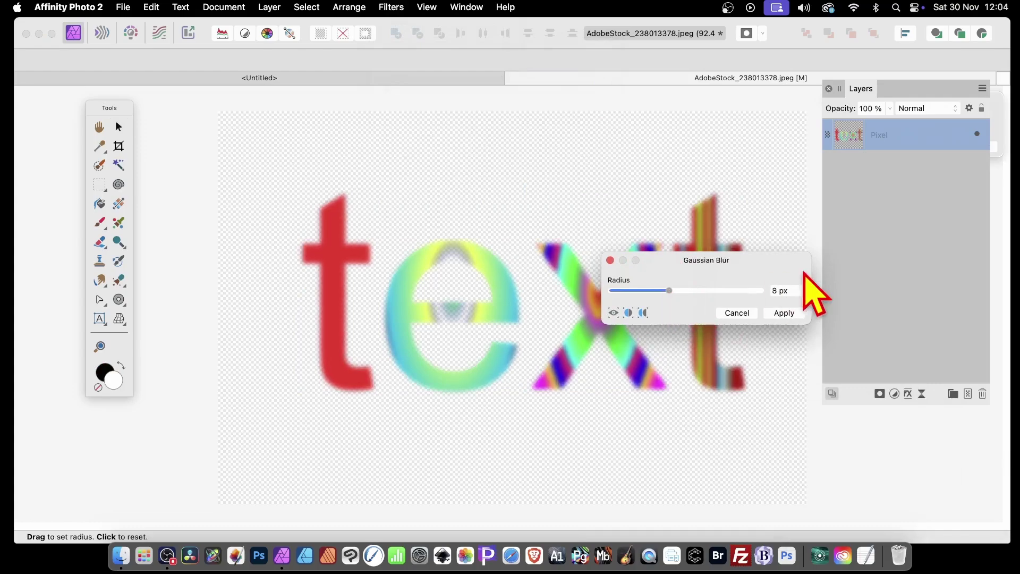
click(784, 313)
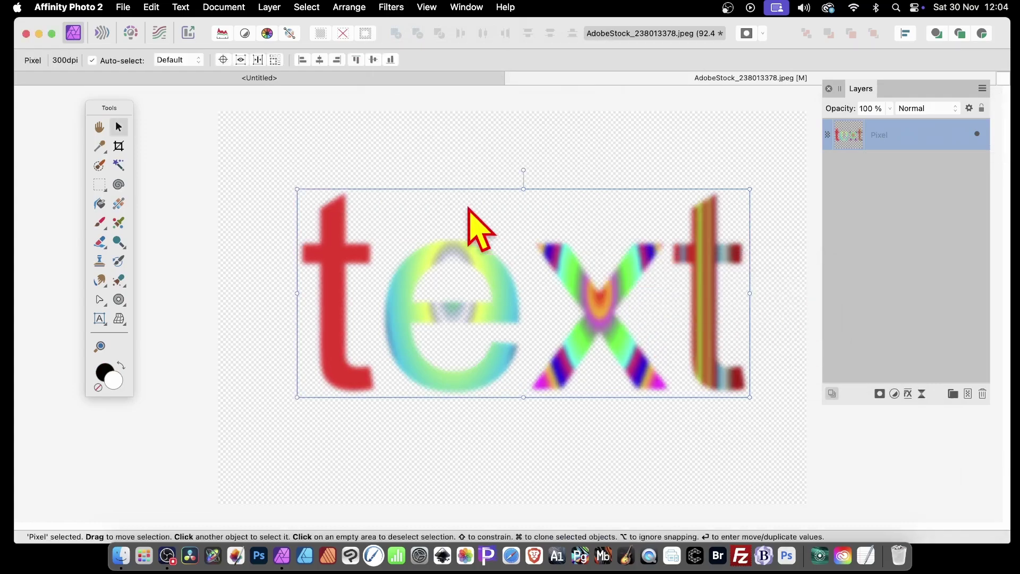
click(100, 321)
click(79, 326)
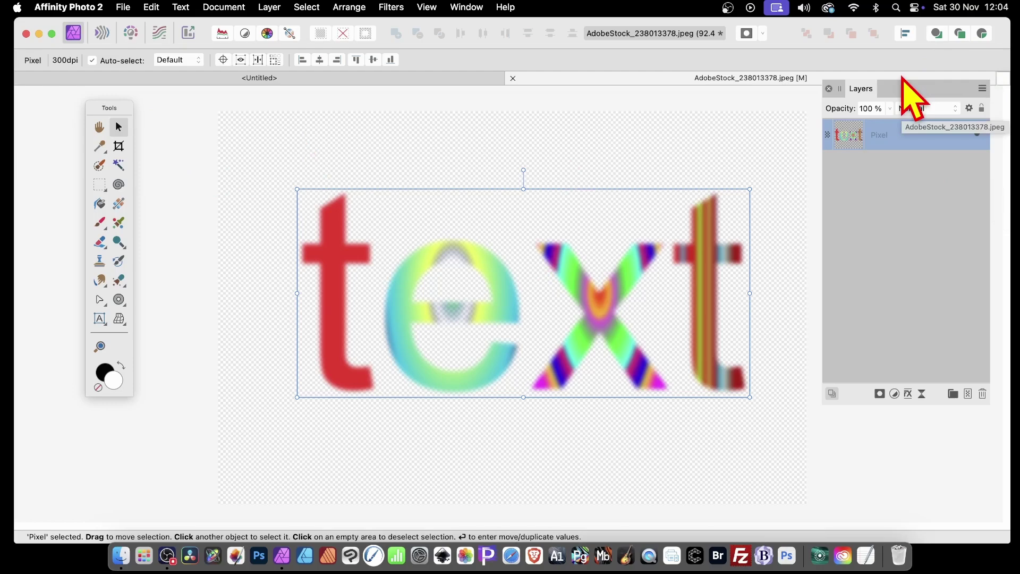
Paint short multicoloured brush strokes along the letters t, e, x and t of the blurred text with the Paint Brush at 19 px width
click(101, 224)
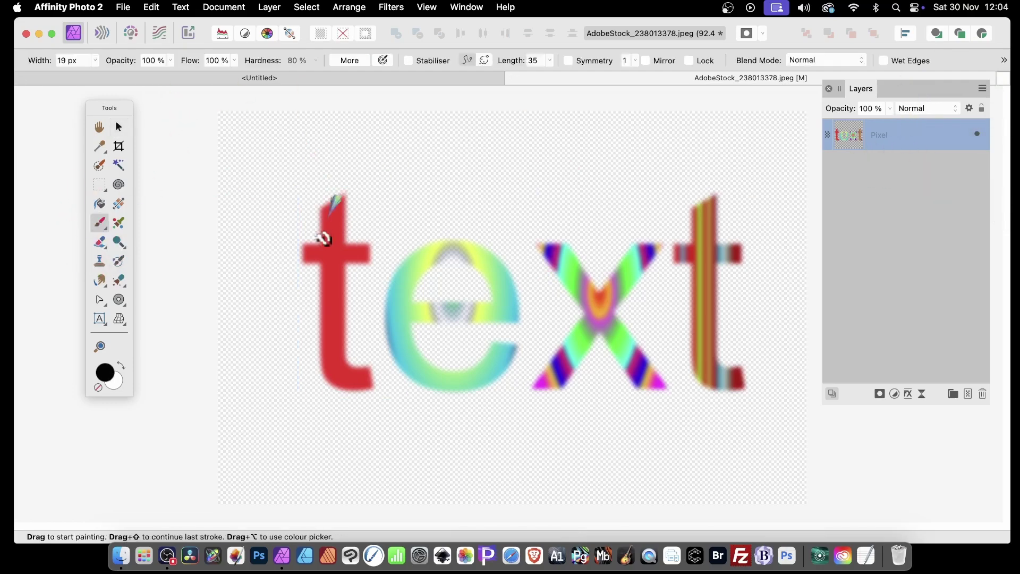
mouse_move(323, 239)
mouse_down()
mouse_move(364, 201)
mouse_move(345, 227)
mouse_move(336, 218)
mouse_move(337, 302)
mouse_up()
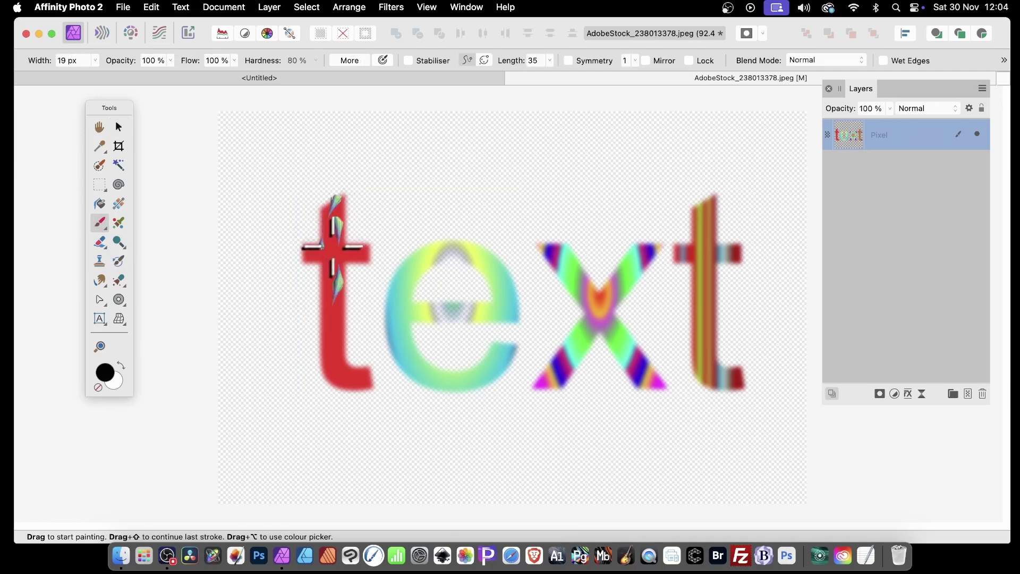
mouse_move(328, 269)
mouse_down()
mouse_move(325, 309)
mouse_move(353, 261)
mouse_move(305, 260)
mouse_up()
drag(340, 325, 340, 353)
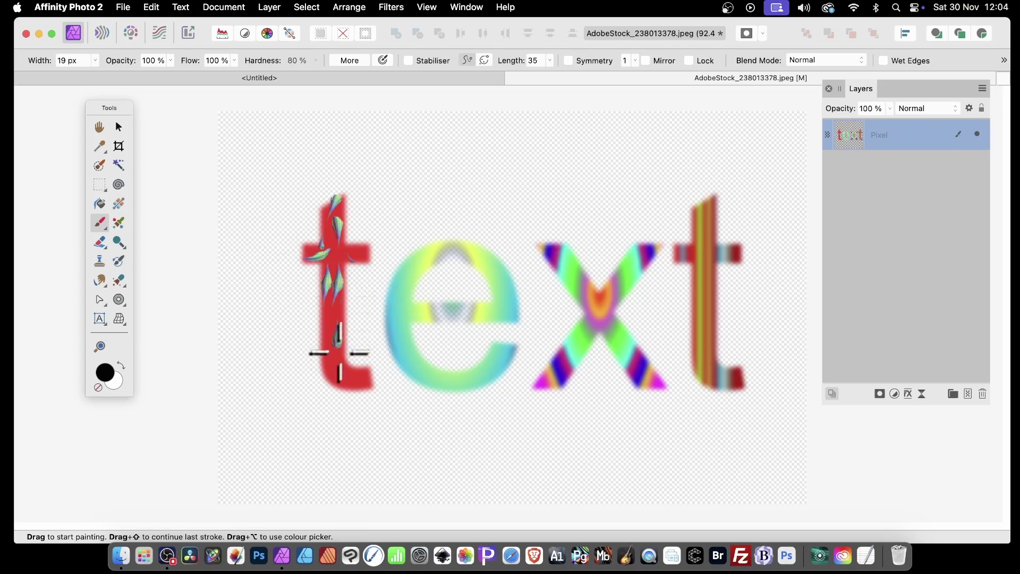
mouse_move(319, 318)
mouse_down()
mouse_move(336, 382)
mouse_move(359, 426)
mouse_up()
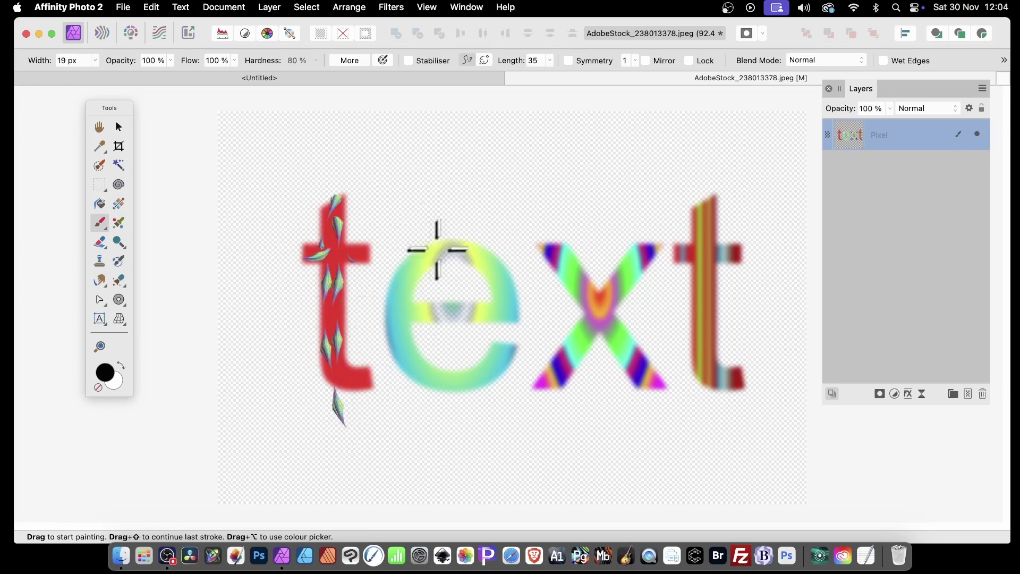
drag(442, 254, 419, 269)
mouse_move(392, 307)
mouse_down()
mouse_move(407, 362)
mouse_move(426, 384)
mouse_move(402, 367)
mouse_move(463, 392)
mouse_move(483, 387)
mouse_move(480, 361)
mouse_move(509, 344)
mouse_up()
drag(437, 318, 500, 307)
drag(485, 270, 451, 246)
mouse_move(572, 256)
mouse_down()
mouse_move(604, 325)
mouse_move(655, 392)
mouse_up()
drag(556, 383, 651, 270)
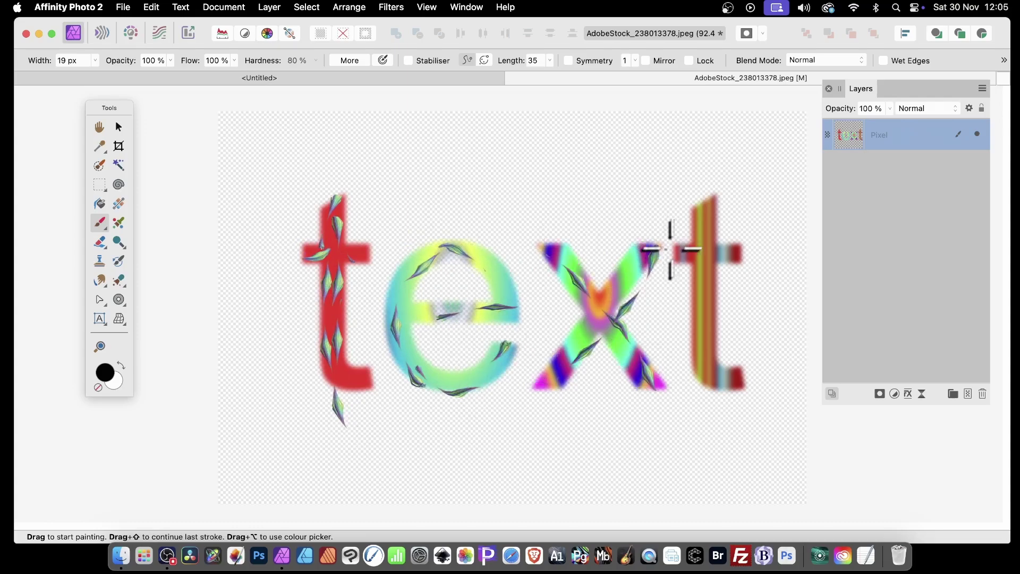
mouse_move(705, 212)
mouse_down()
mouse_move(707, 326)
mouse_move(720, 375)
mouse_up()
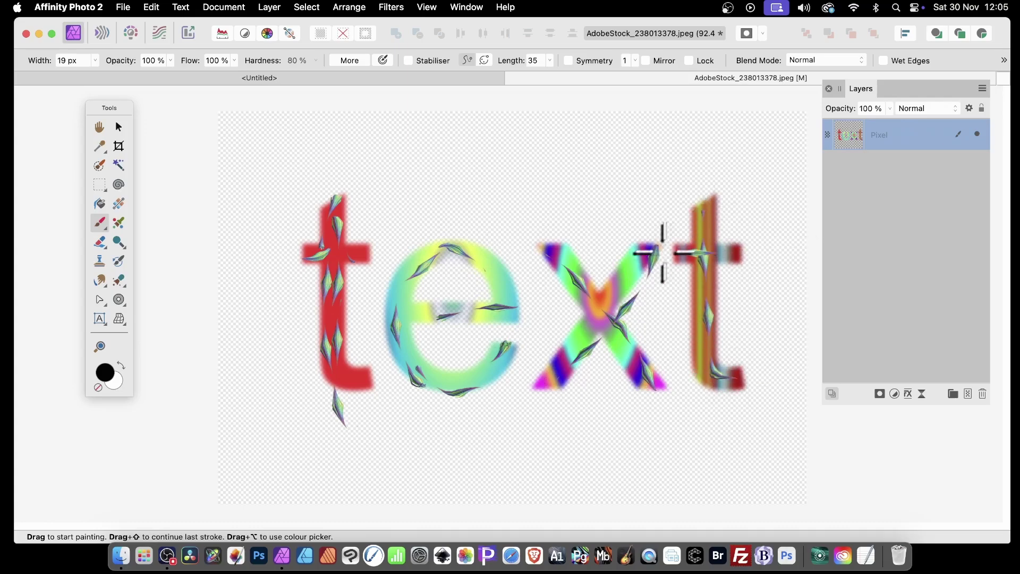
drag(664, 253, 770, 253)
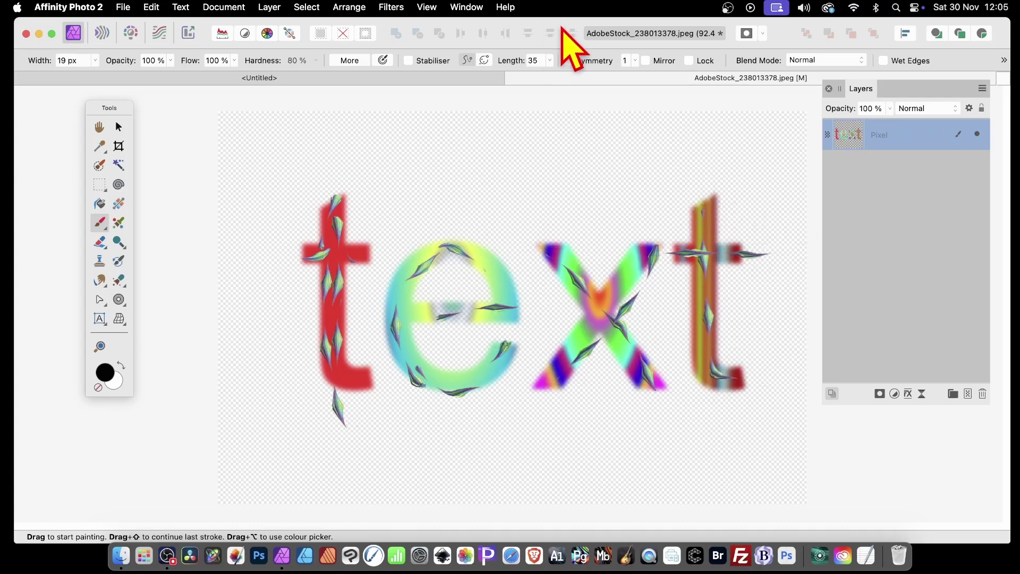
Duplicate the Pixel layer holding the brush-painted text
click(115, 130)
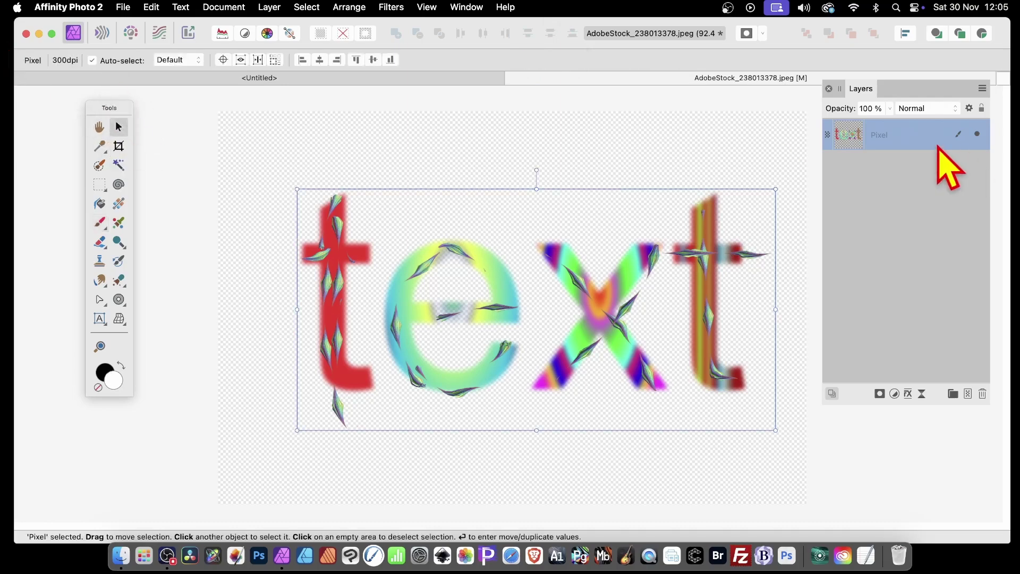
right_click(918, 137)
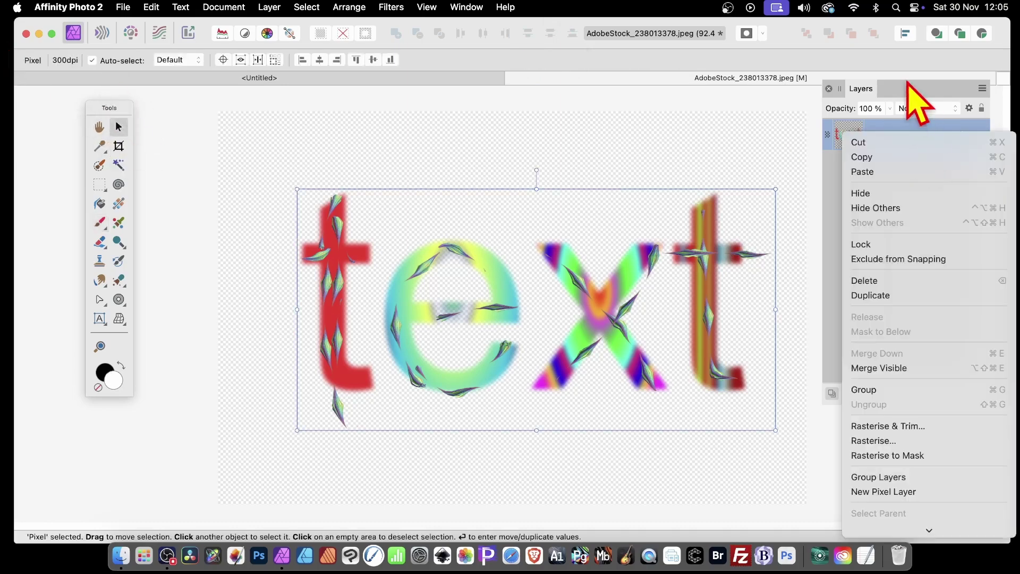
click(883, 295)
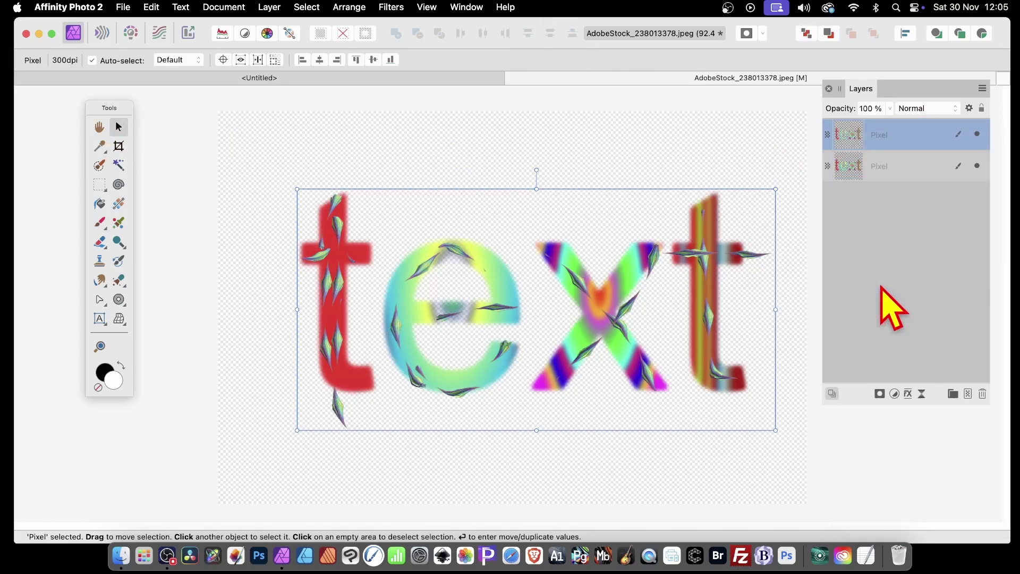
Add a live Band-pass mask to the upper text layer with low band 0.4 px, high band 67.2 px and blur radius 0.5 px
click(270, 7)
mouse_move(279, 262)
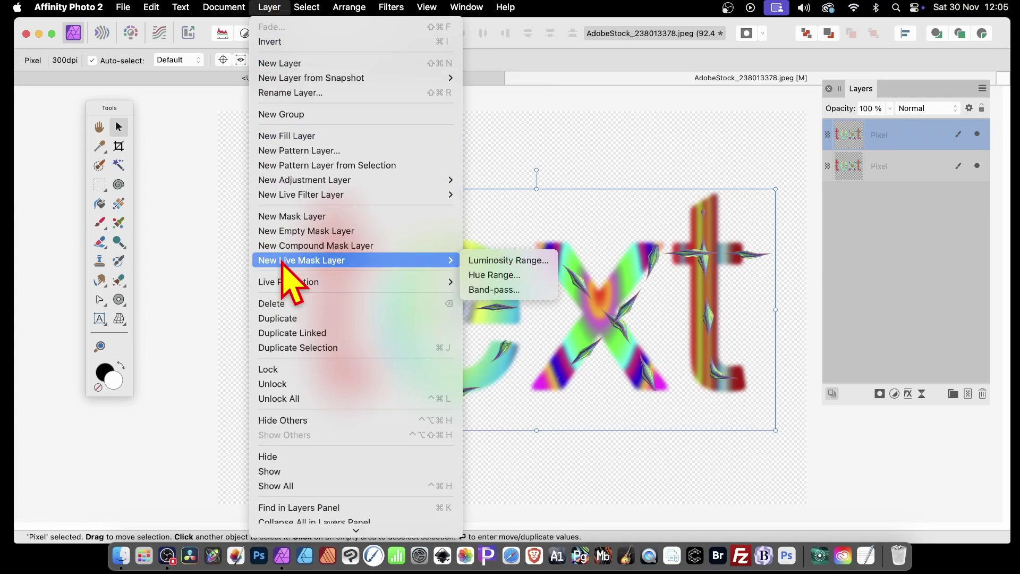
click(528, 291)
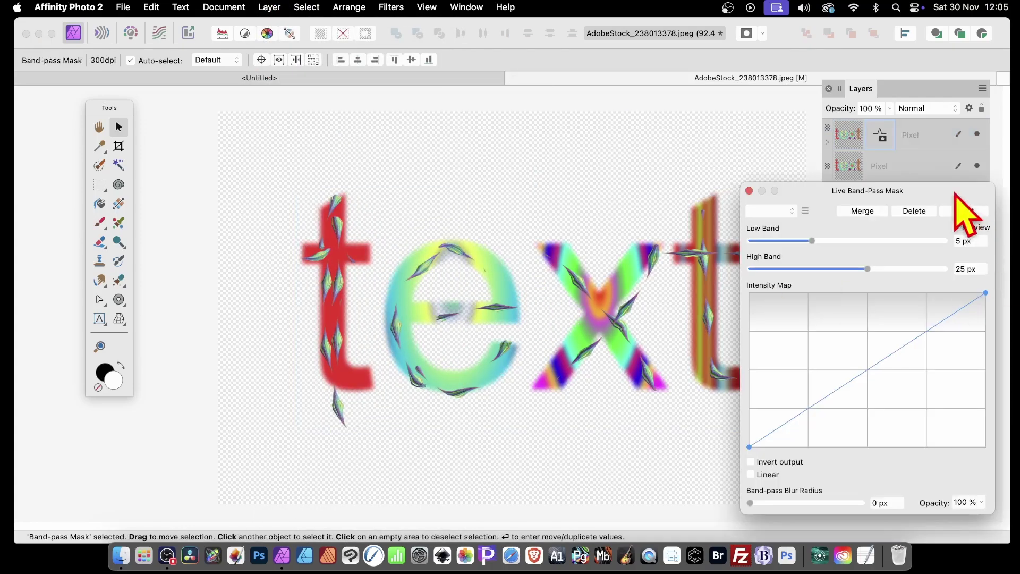
drag(872, 196, 637, 160)
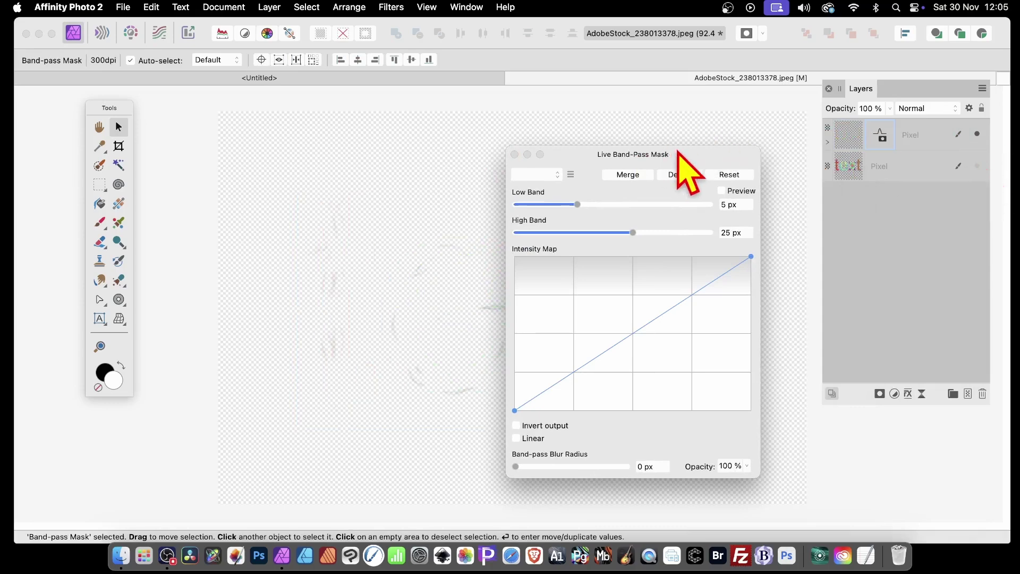
drag(679, 154, 804, 165)
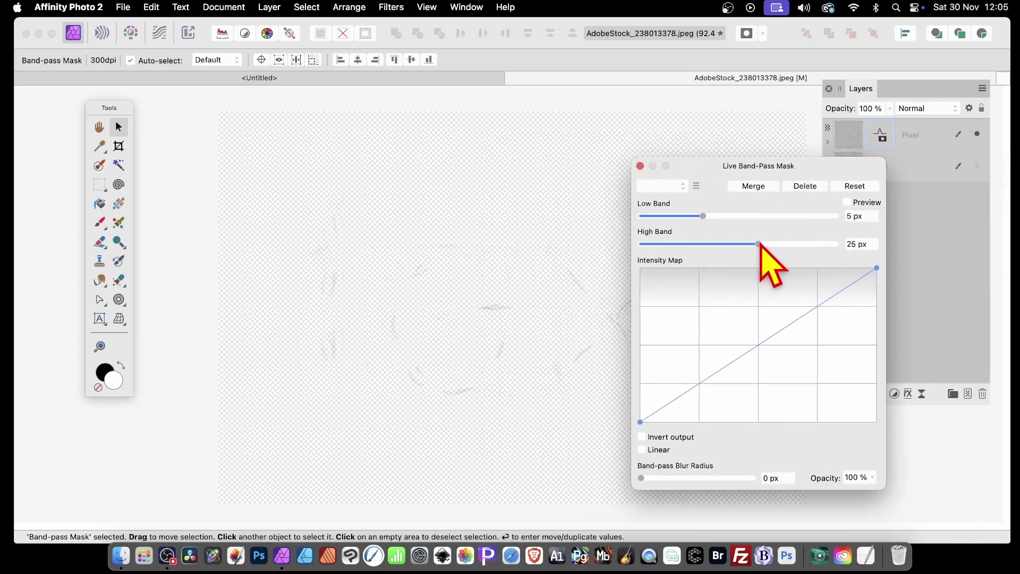
drag(759, 244, 822, 244)
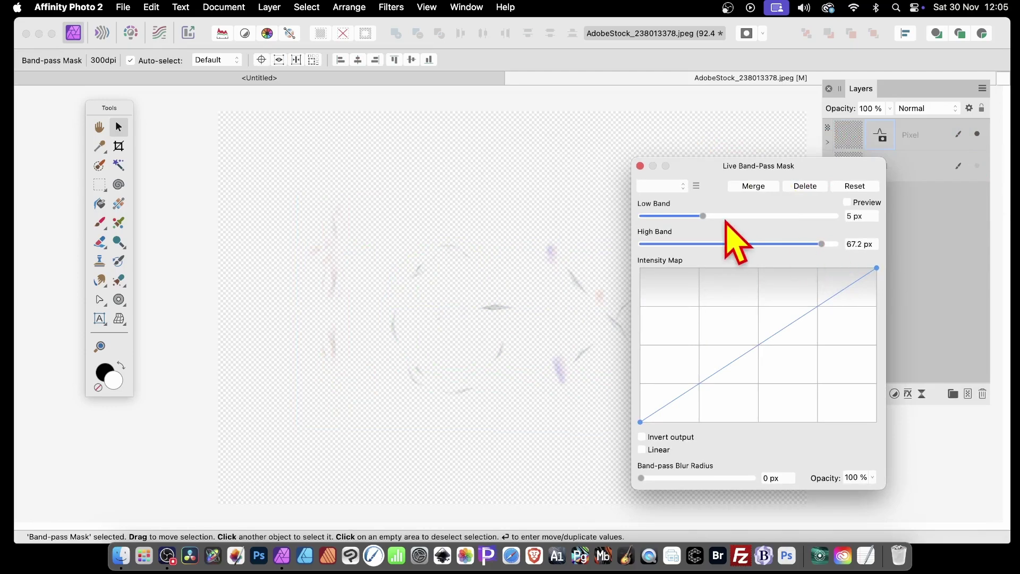
drag(705, 216, 658, 216)
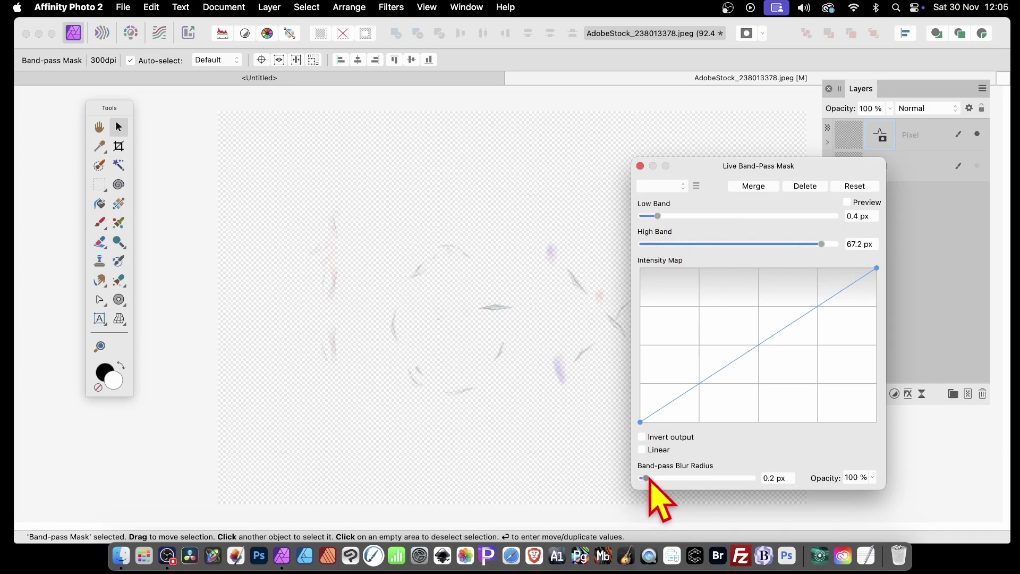
drag(649, 480, 657, 478)
Shape the mask's intensity map with two added points, raising the lower midtones and flattening the middle of the curve, and close the mask settings
click(741, 352)
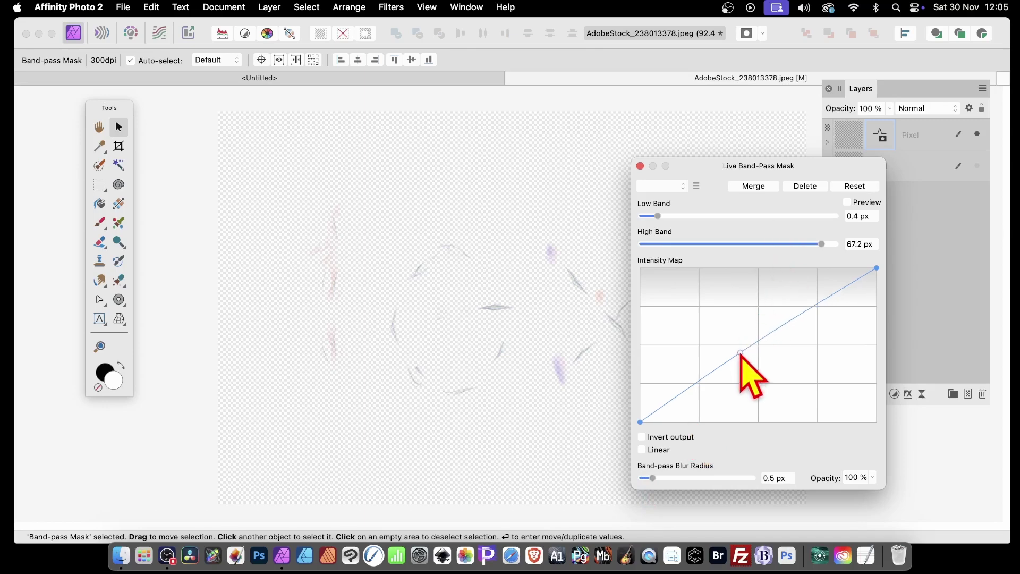
drag(740, 353, 717, 322)
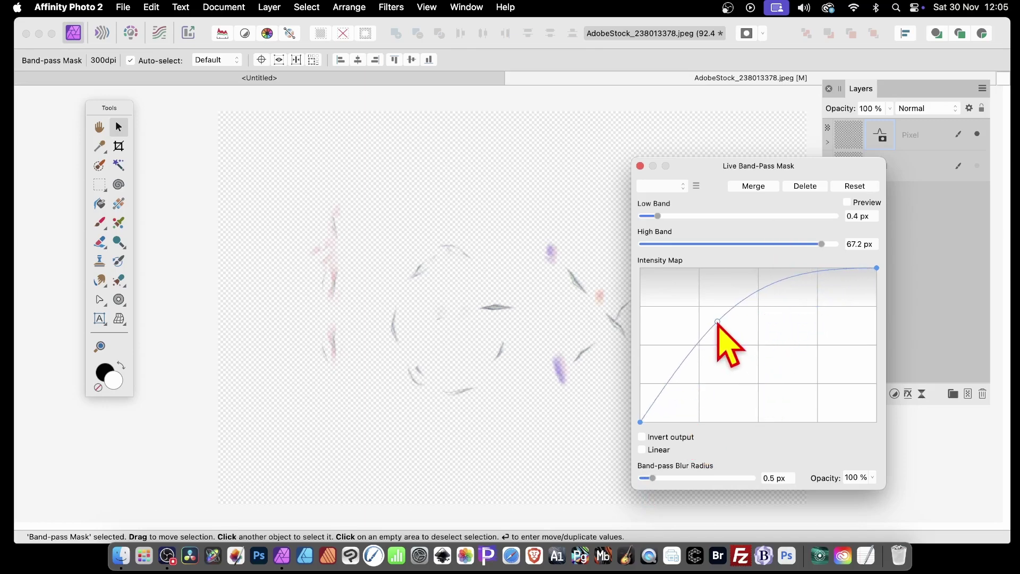
click(763, 287)
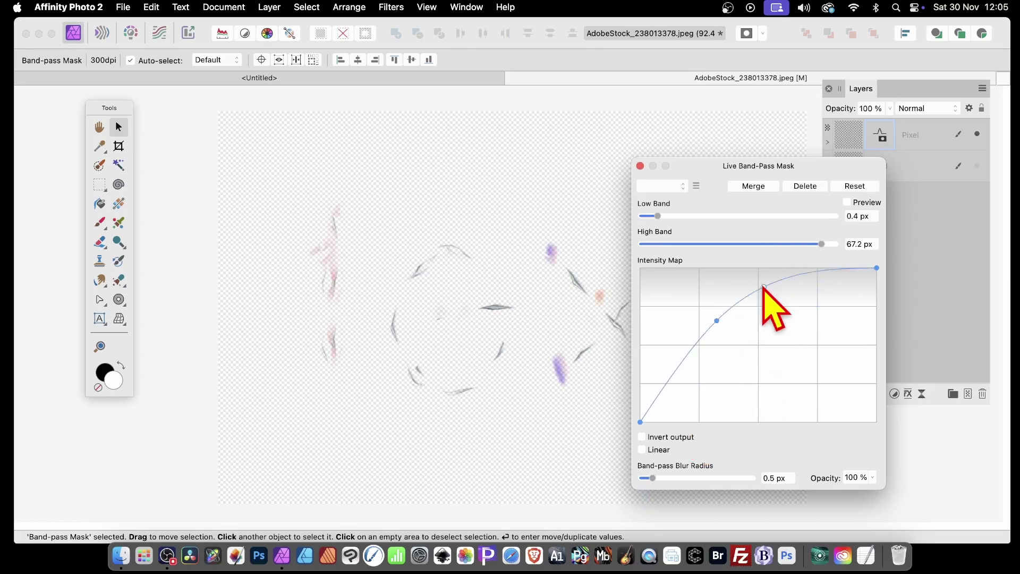
drag(764, 287, 757, 315)
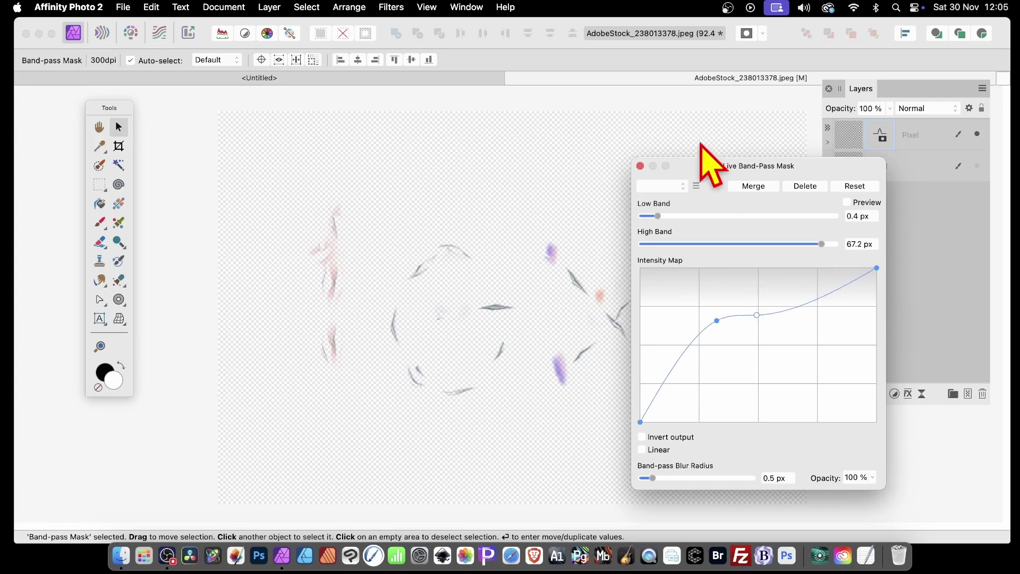
click(641, 166)
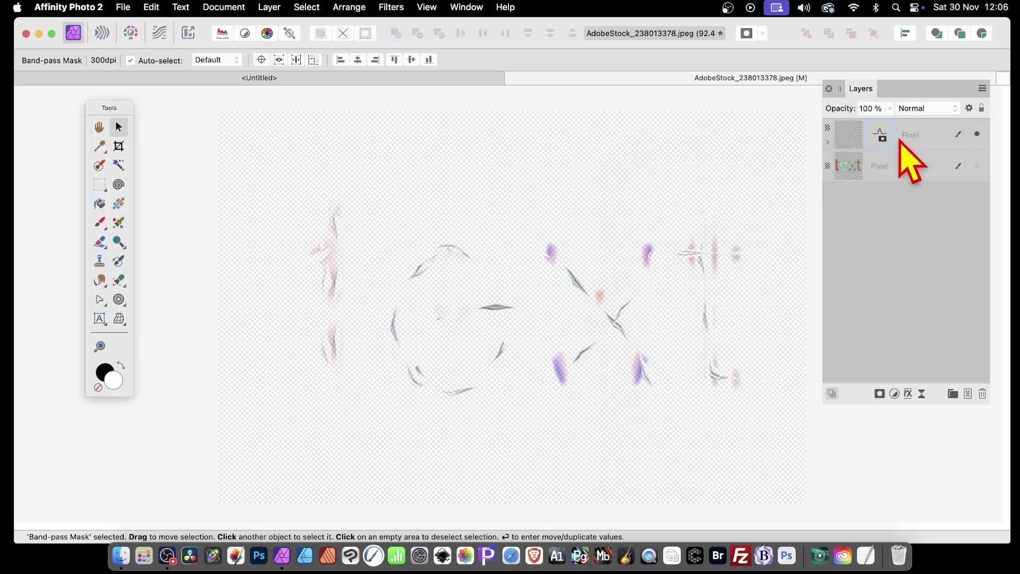
Rasterise the band-pass-masked Pixel layer and make the original text layer beneath it visible
click(918, 133)
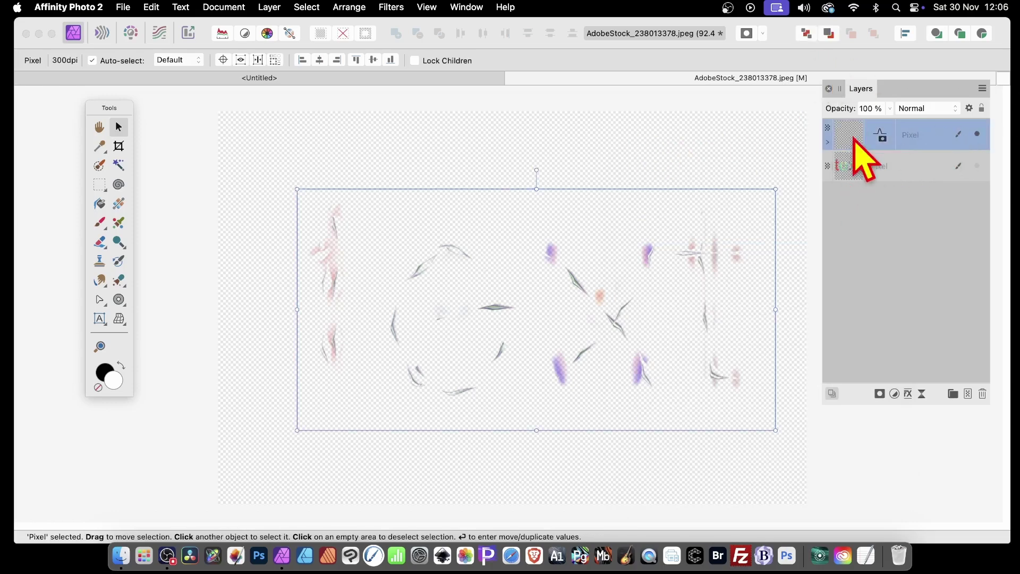
right_click(916, 130)
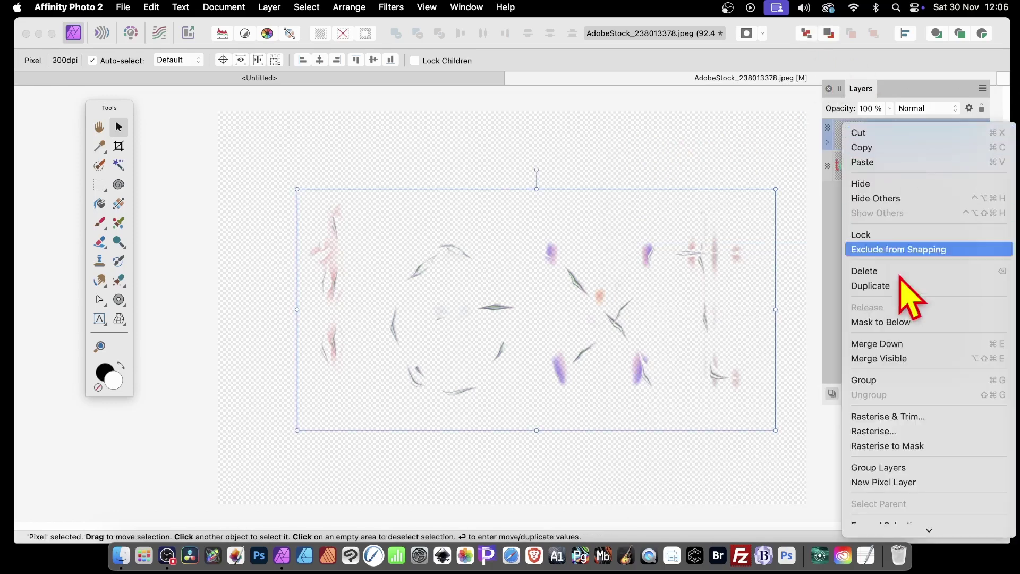
click(889, 431)
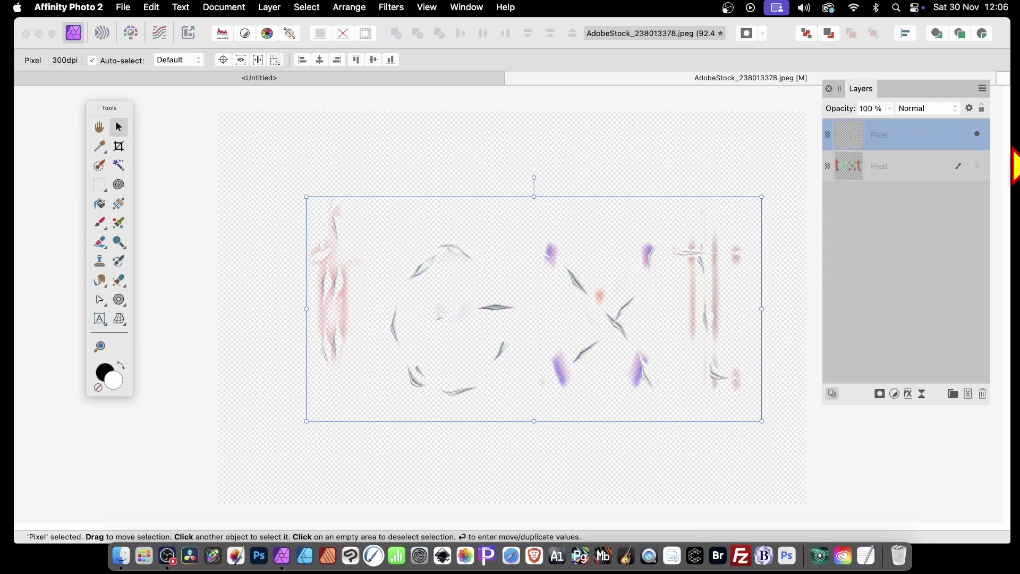
click(977, 166)
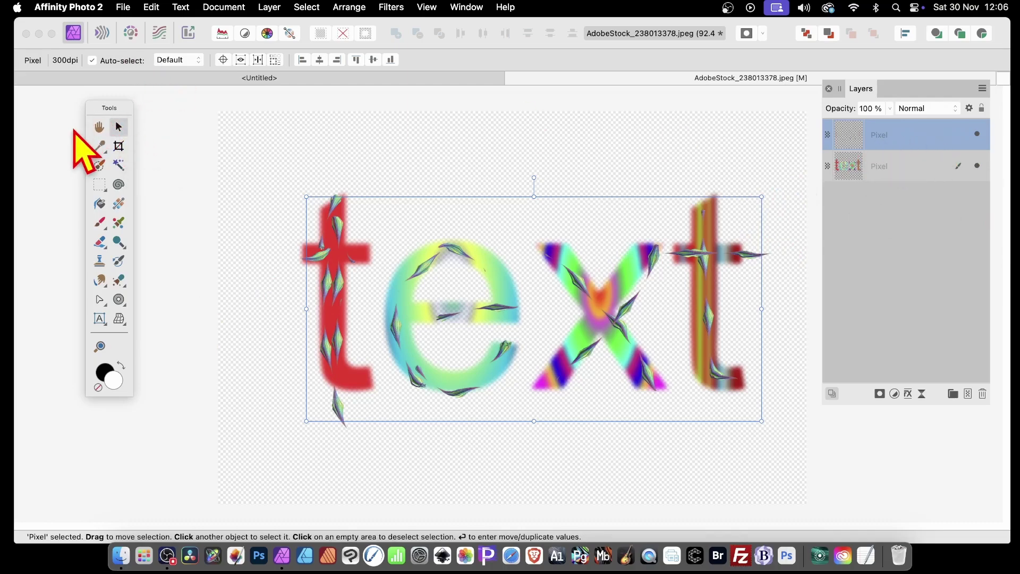
Try 14 duplicates of the rasterised layer with Move / Duplicate, offset -36 px horizontally and -11 px vertically, and reset the settings
key(Return)
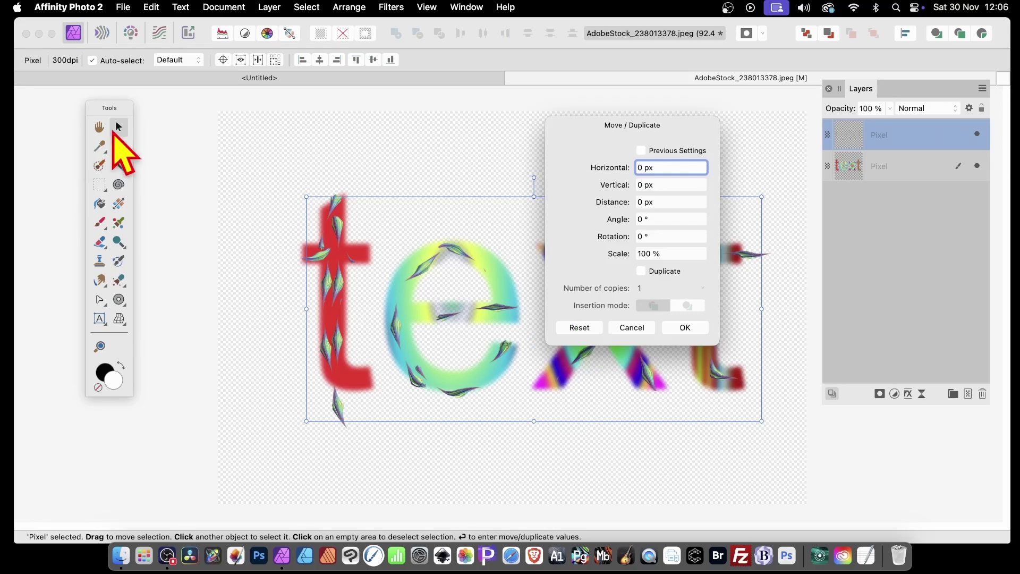
drag(618, 131, 749, 152)
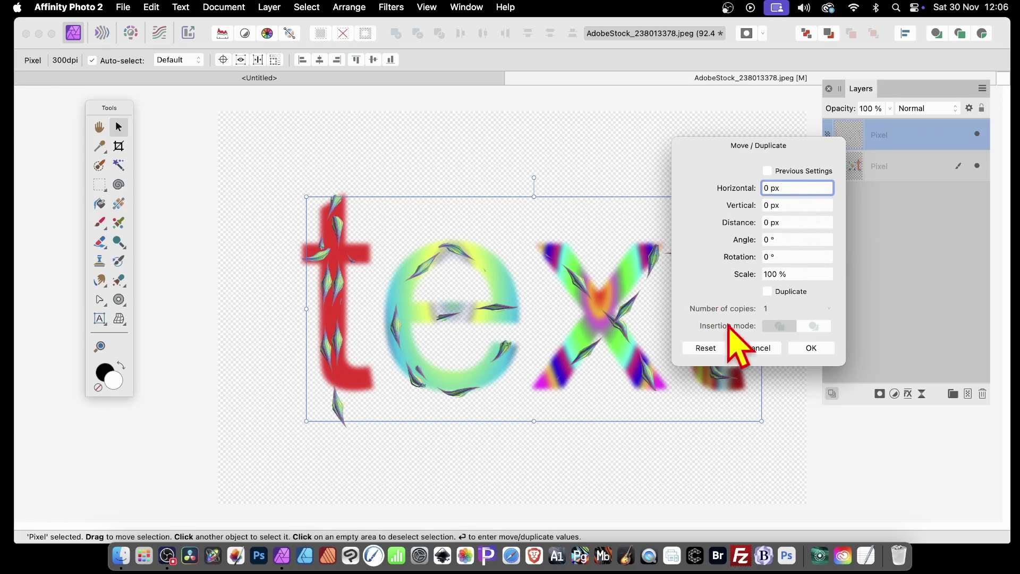
click(767, 291)
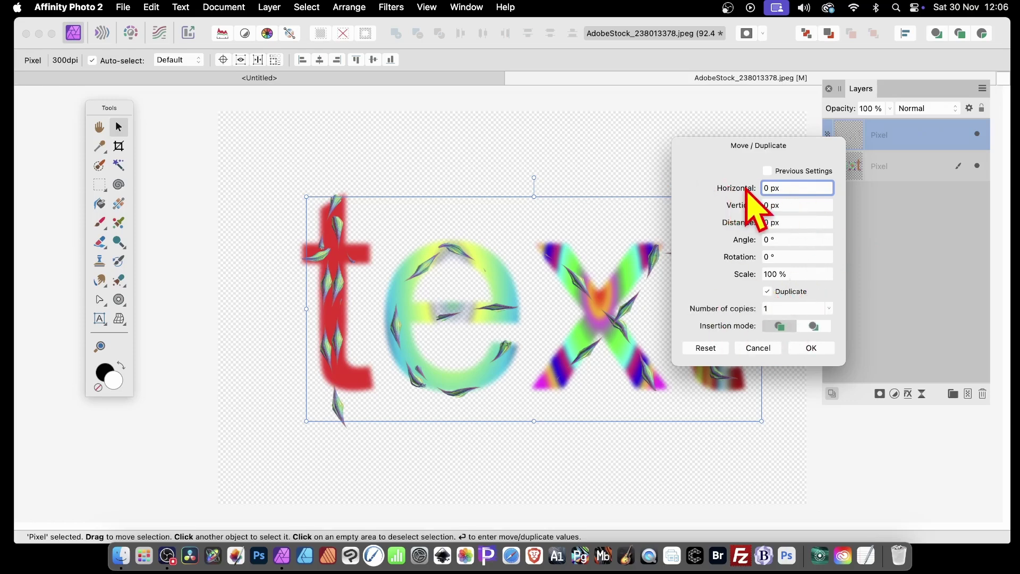
drag(746, 187, 716, 188)
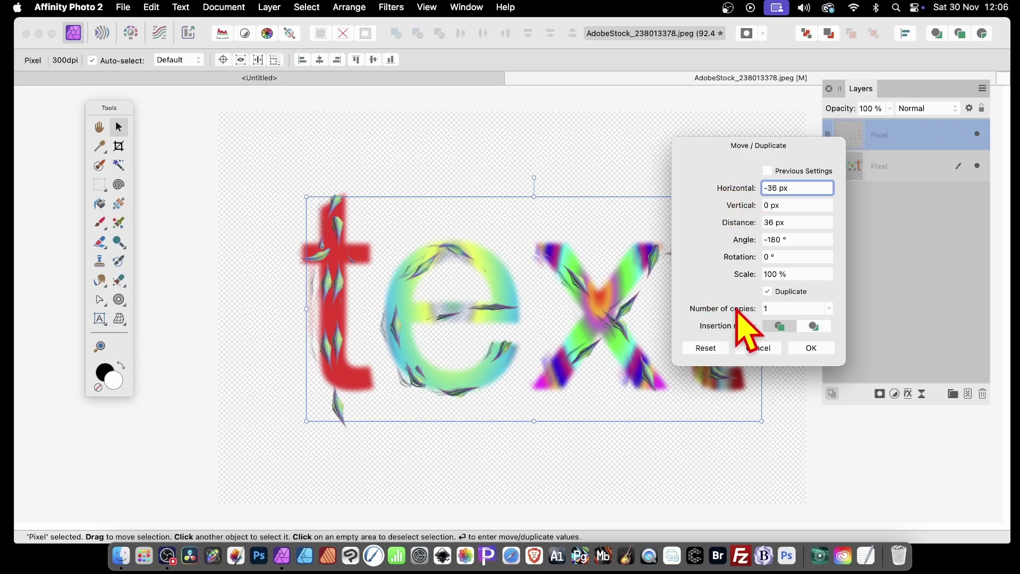
drag(735, 308, 745, 307)
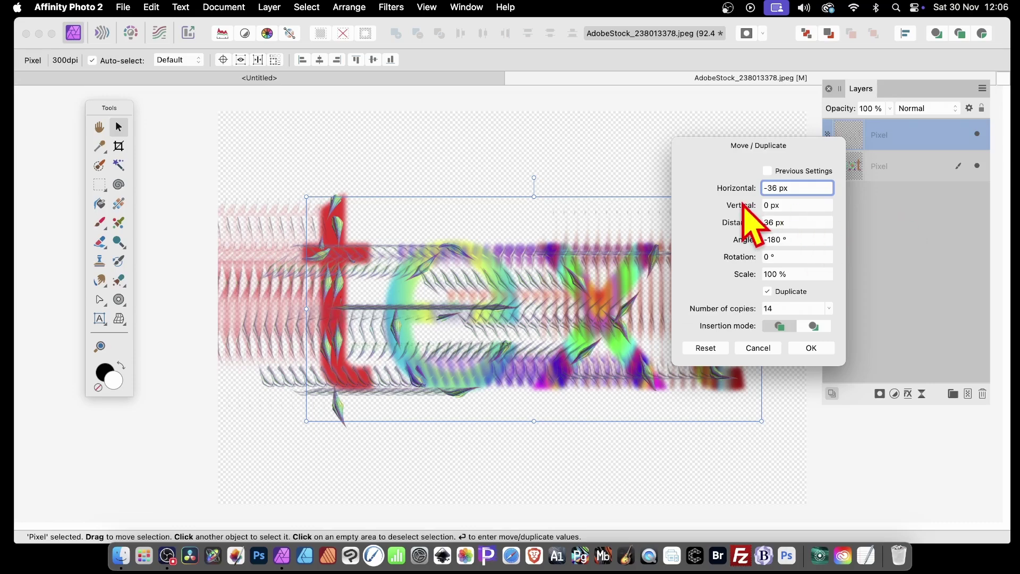
mouse_move(732, 205)
mouse_down()
mouse_move(752, 206)
mouse_move(732, 208)
mouse_up()
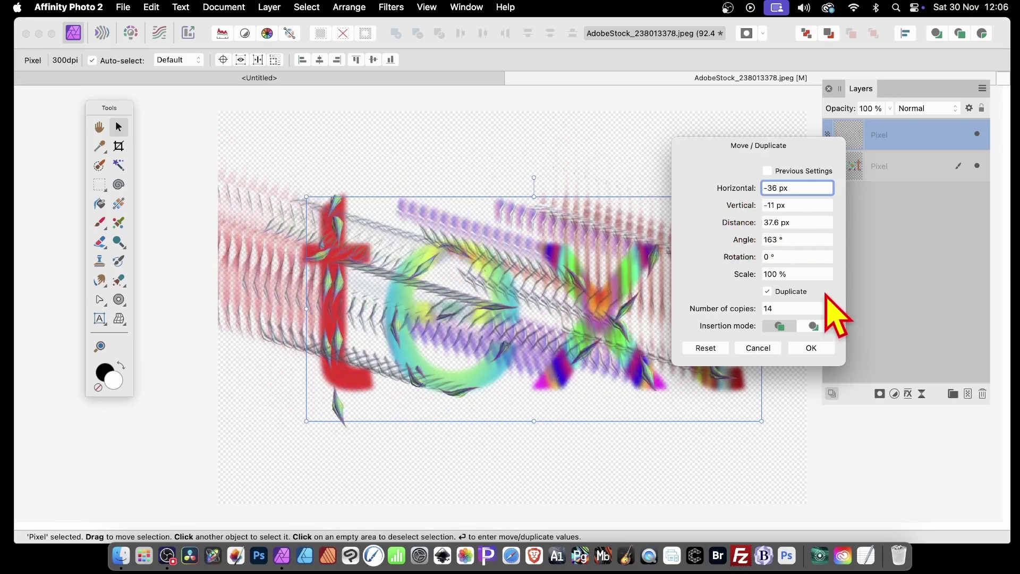
click(721, 349)
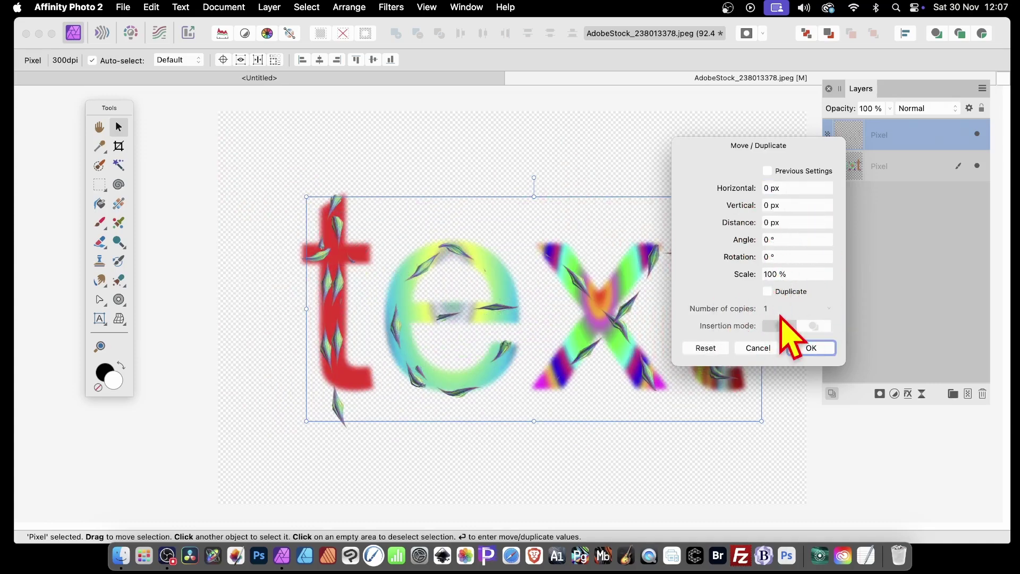
Enable duplication of the rasterised layer with 36 copies, try a 1° rotation, and return the rotation to 0°
click(769, 294)
drag(713, 311, 744, 314)
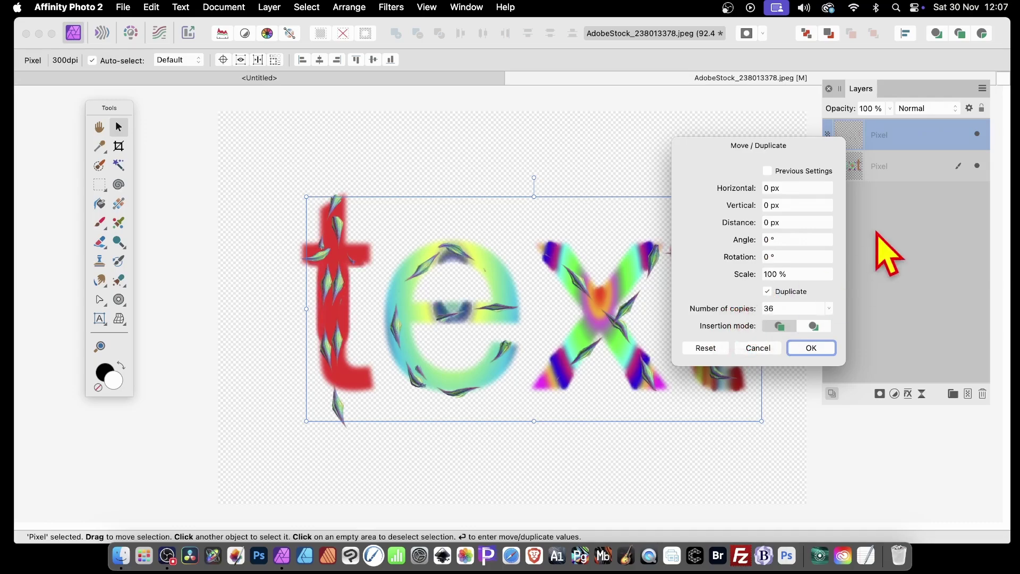
drag(737, 257, 740, 258)
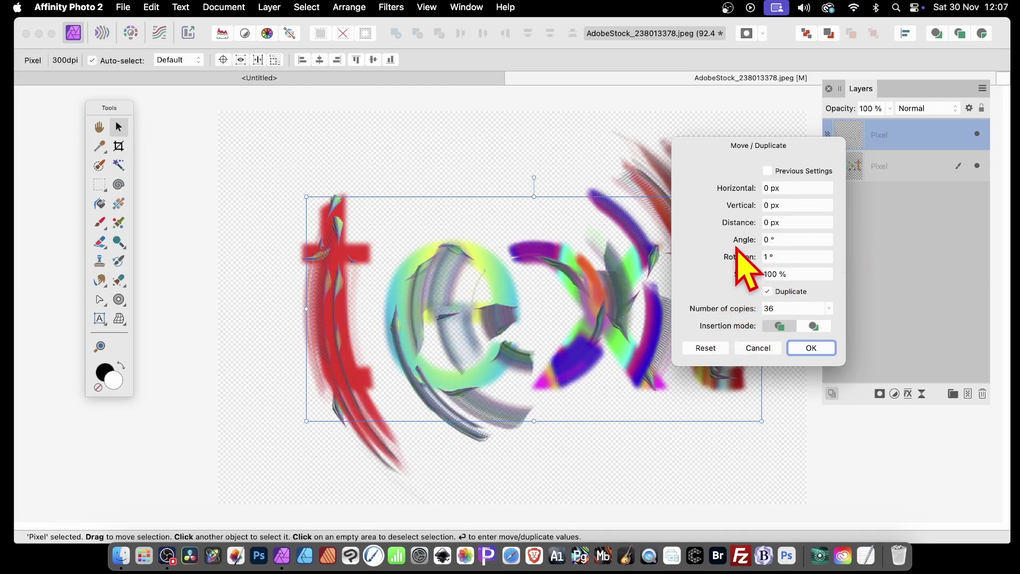
drag(743, 150, 845, 149)
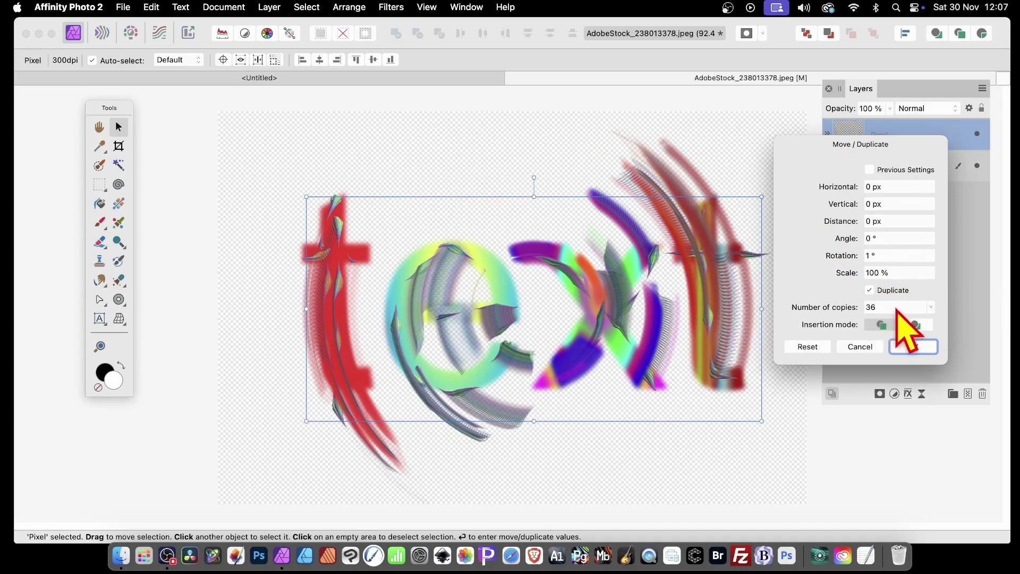
double_click(874, 256)
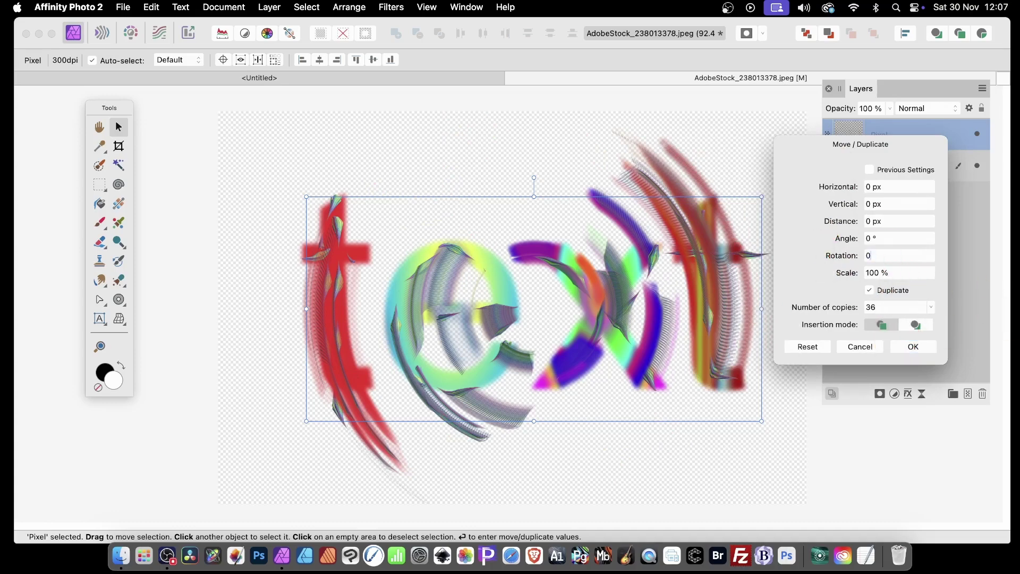
text(0)
key(Tab)
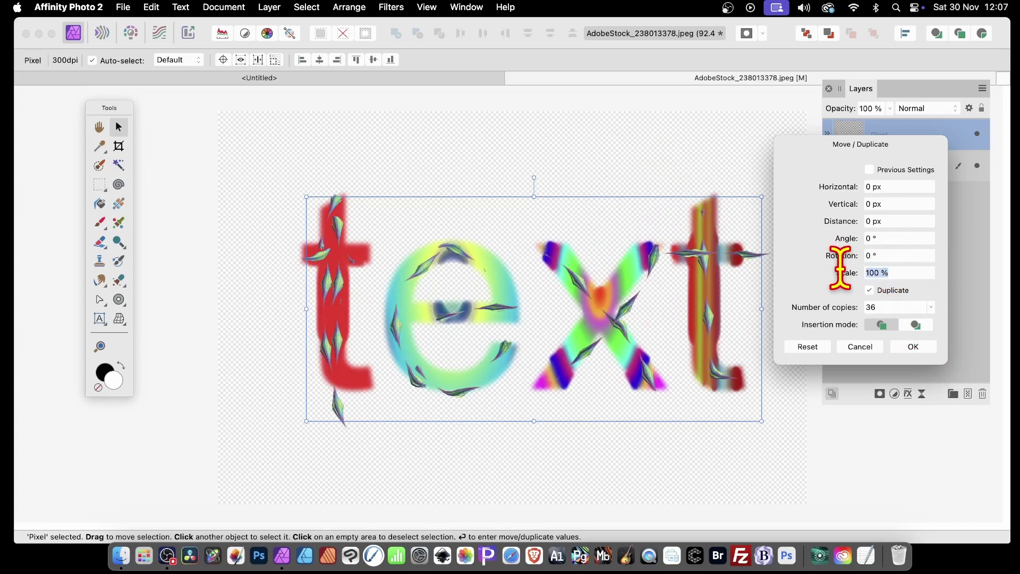
Try shrinking the duplicates with a scale of 99 % and 98 %, and raise the number of copies to 87
text(99)
key(Tab)
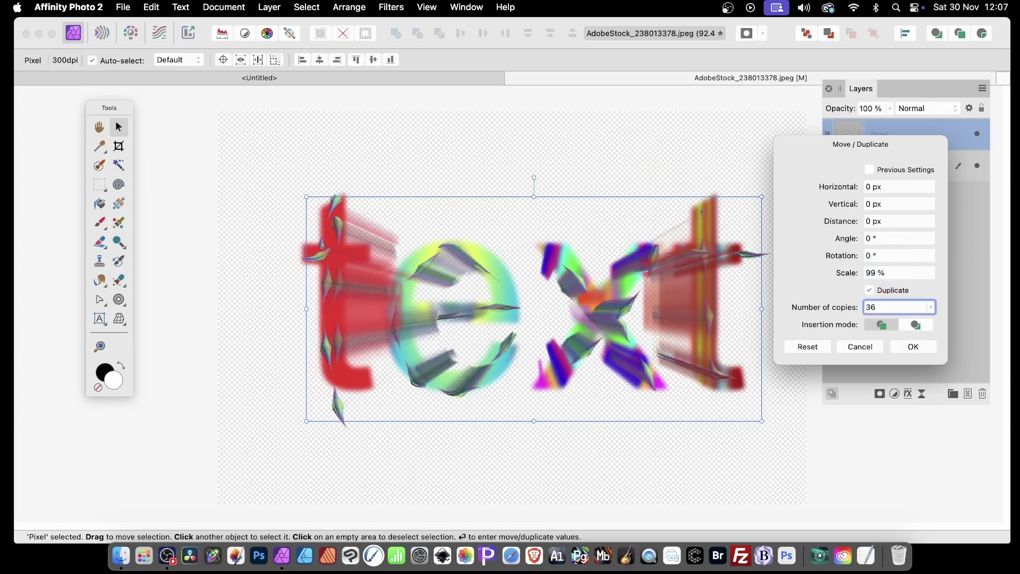
double_click(874, 273)
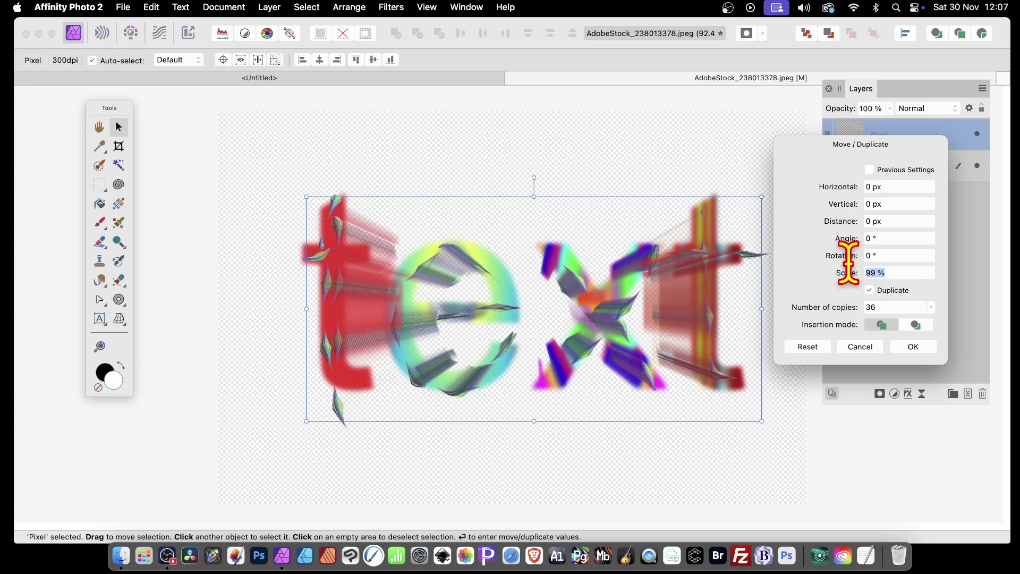
text(98)
key(Tab)
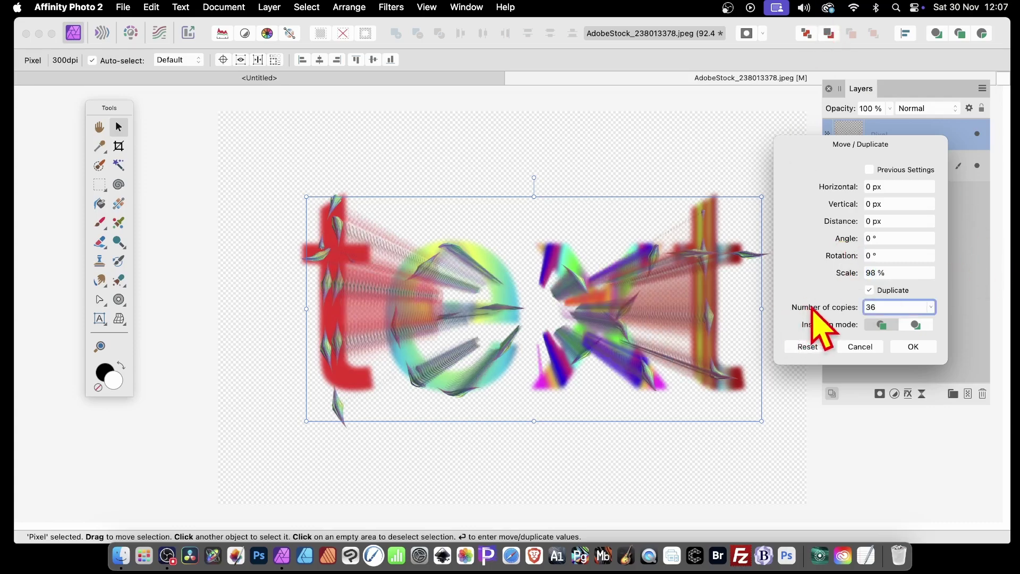
drag(810, 306, 852, 309)
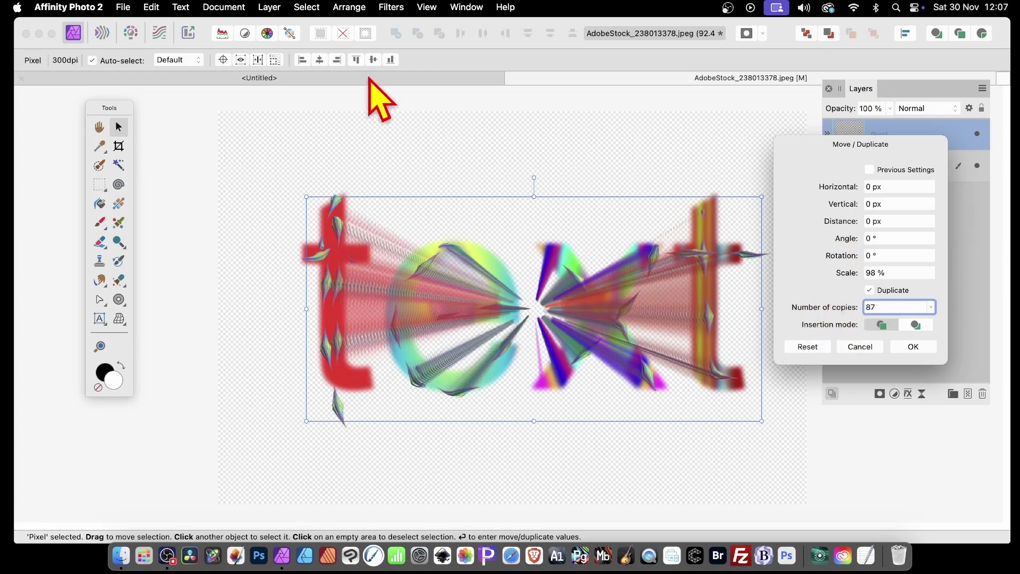
Show the transform origin, try it just above the letter e, and reset it to the layer's centre
click(224, 59)
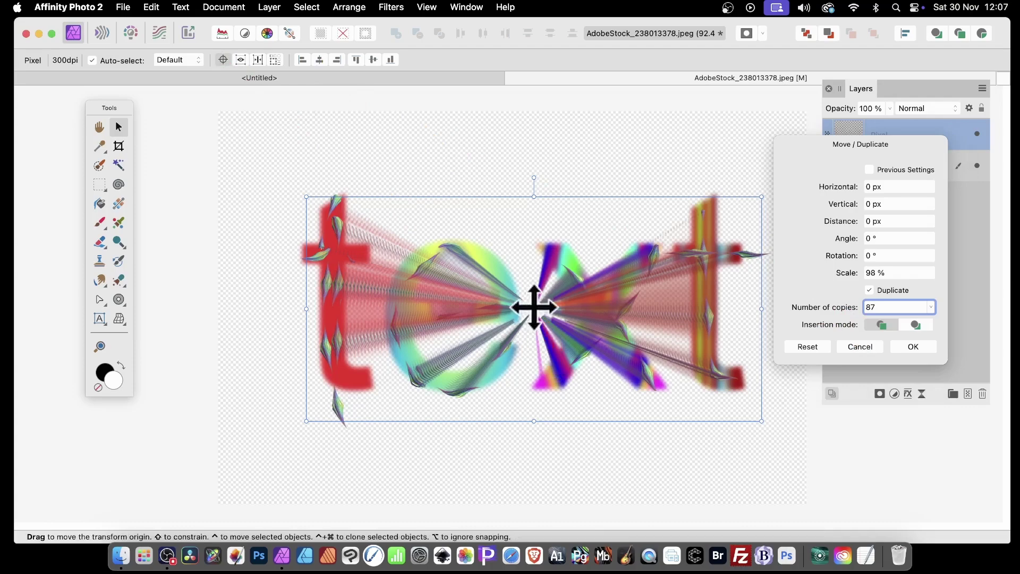
drag(534, 308, 430, 227)
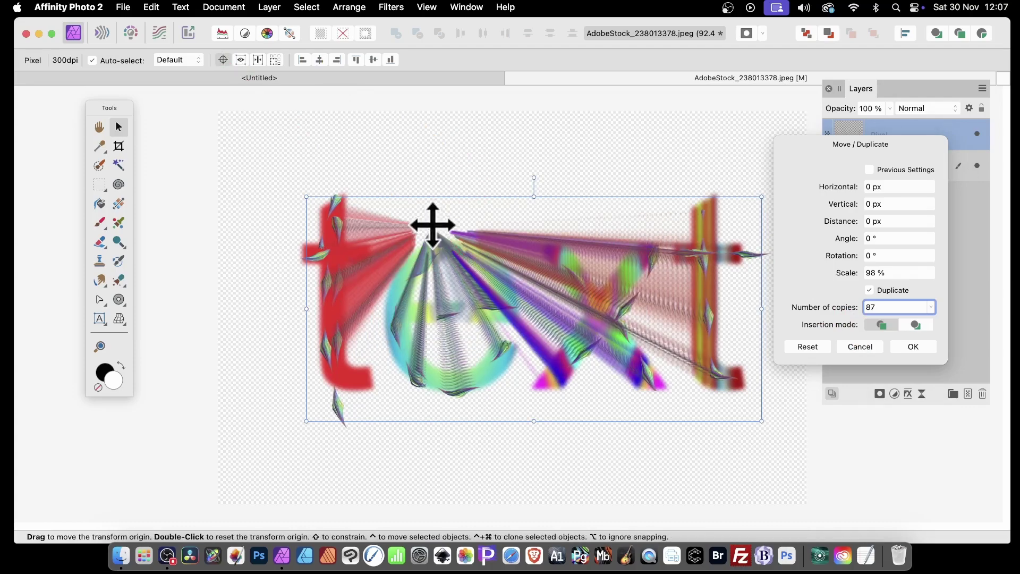
double_click(431, 226)
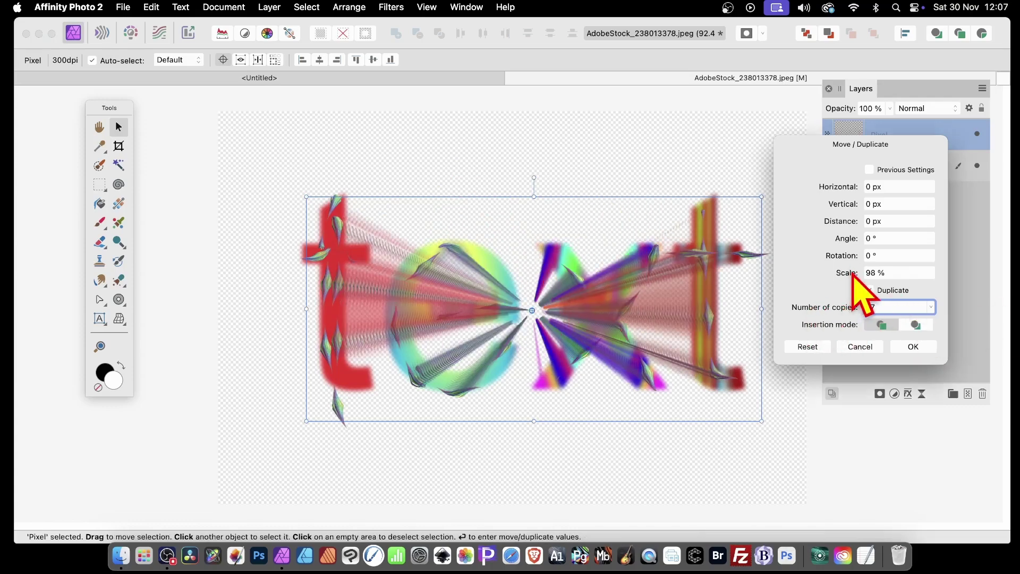
Try a duplicate scale of 101 %, set it to 102 %, and apply the 87 outward-growing copies
drag(904, 273, 838, 265)
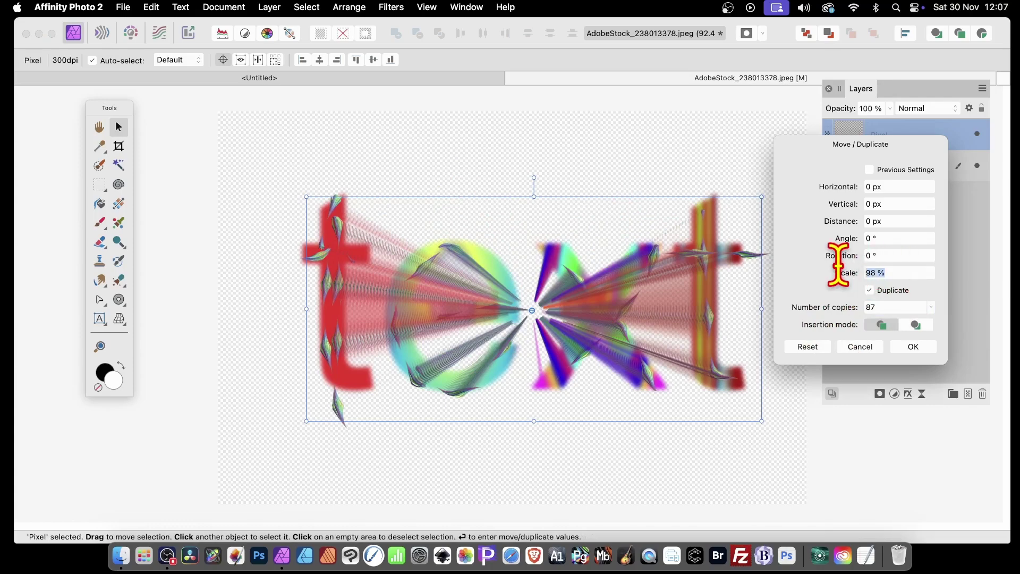
text(101)
key(Tab)
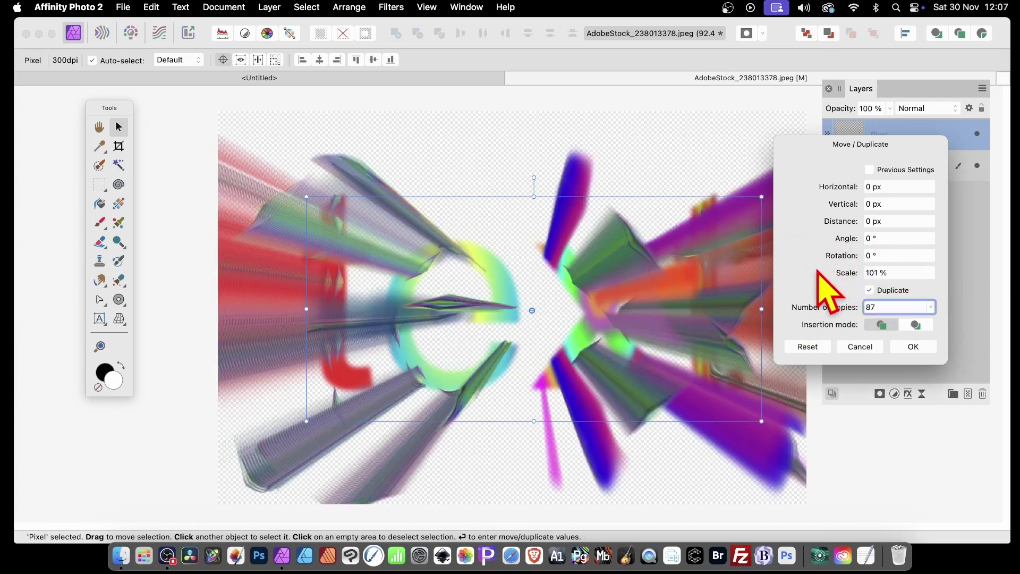
drag(907, 277, 843, 267)
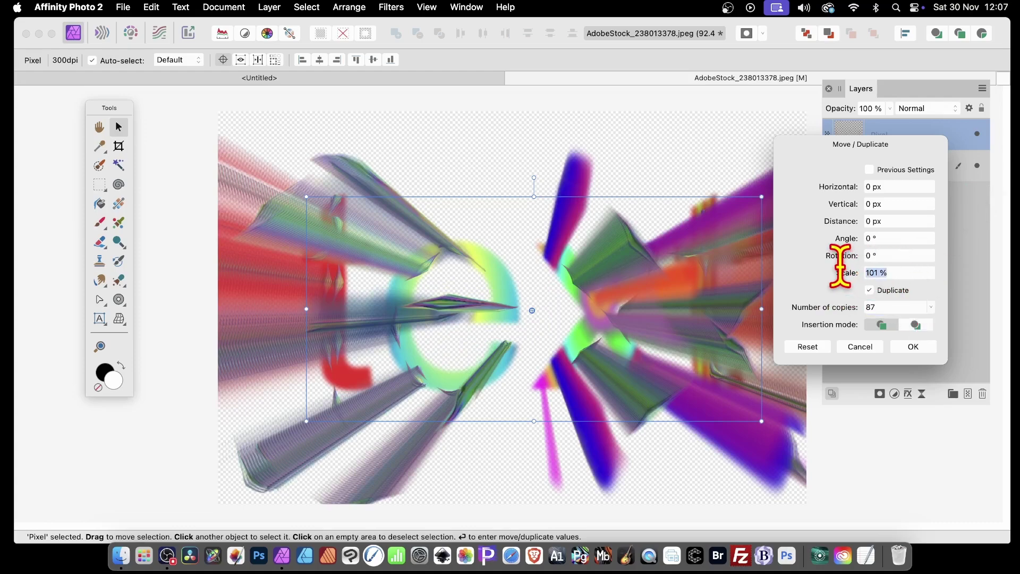
text(1)
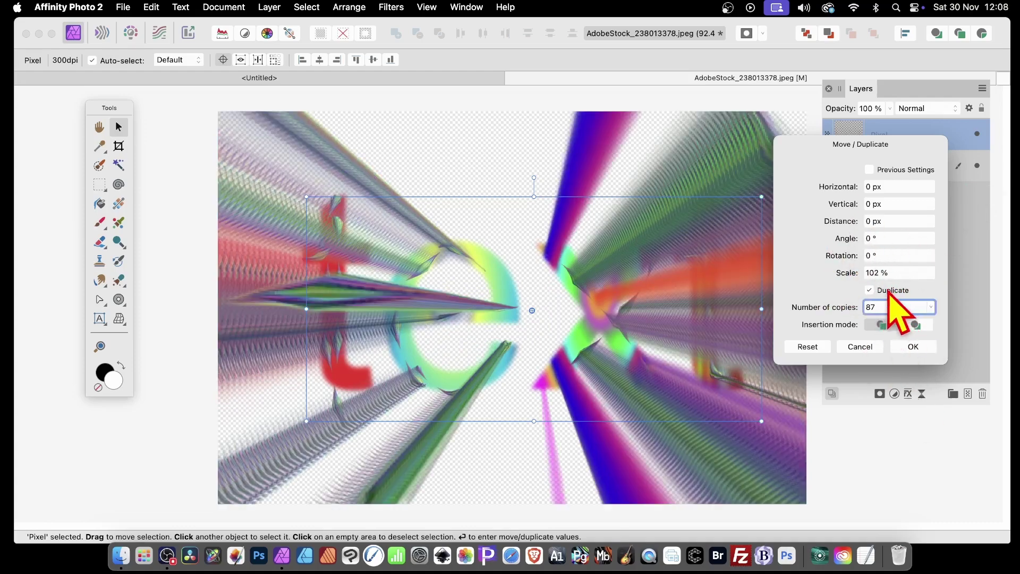
click(918, 347)
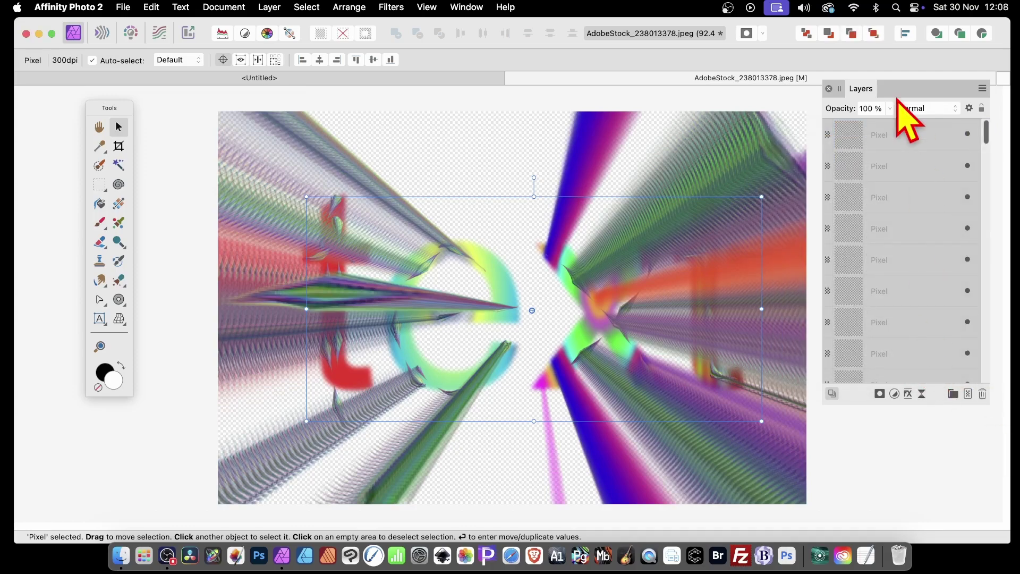
Merge all visible layers into a single new Pixel layer
click(269, 8)
scroll(318, 372, down, 5)
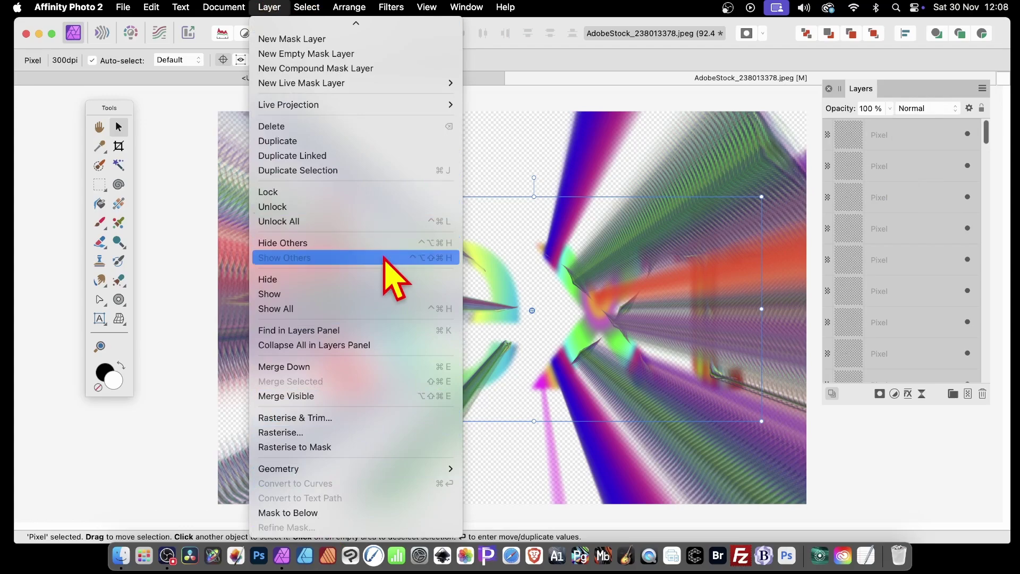
click(338, 396)
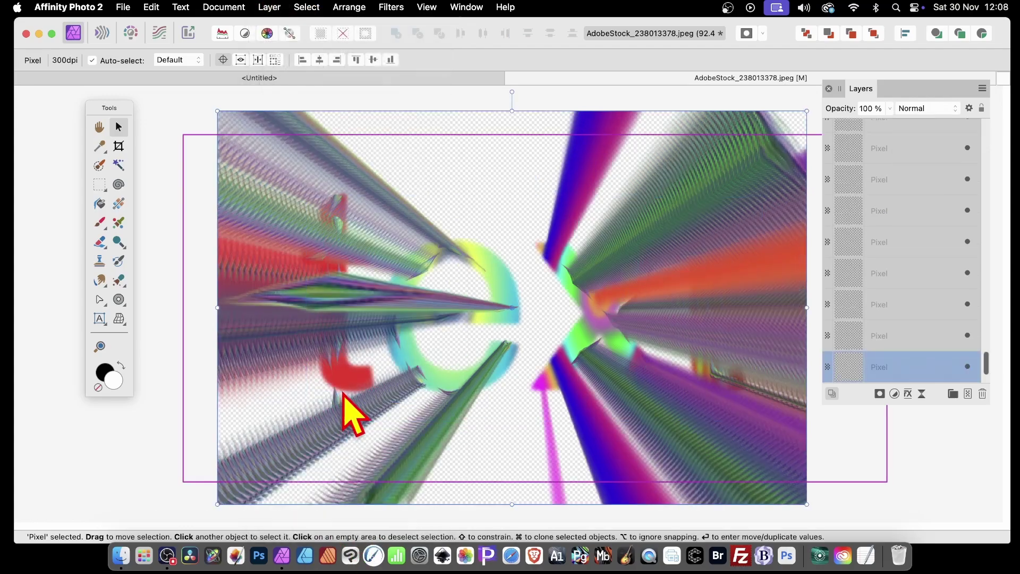